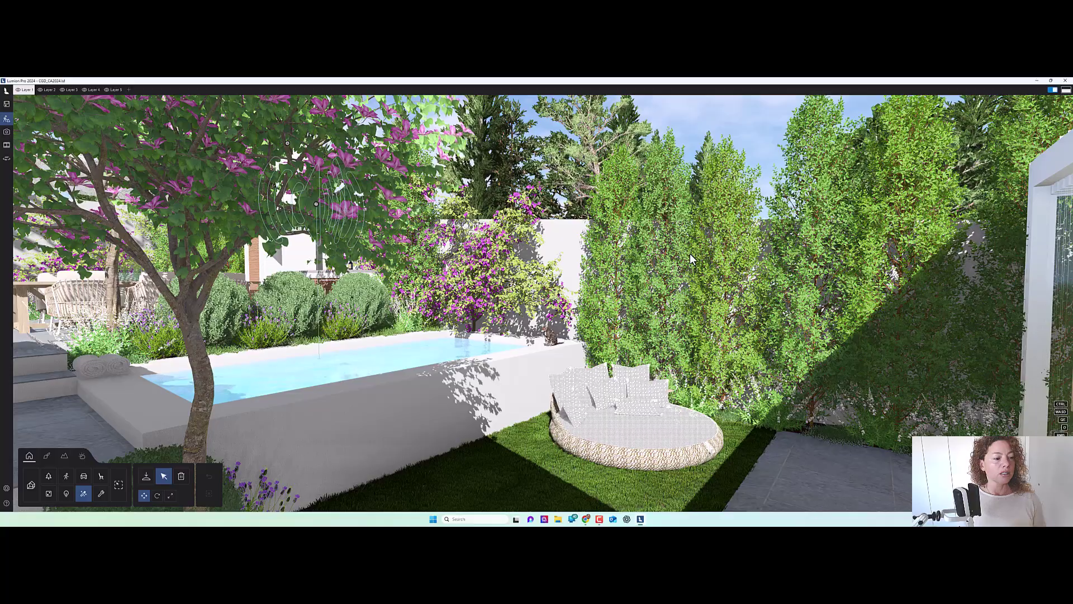
- Tour the garden scene, examining the dining area, pool, planting and round daybed
right_drag(689, 253, 551, 268)
key(w)
key(s)
key(w)
key(s)
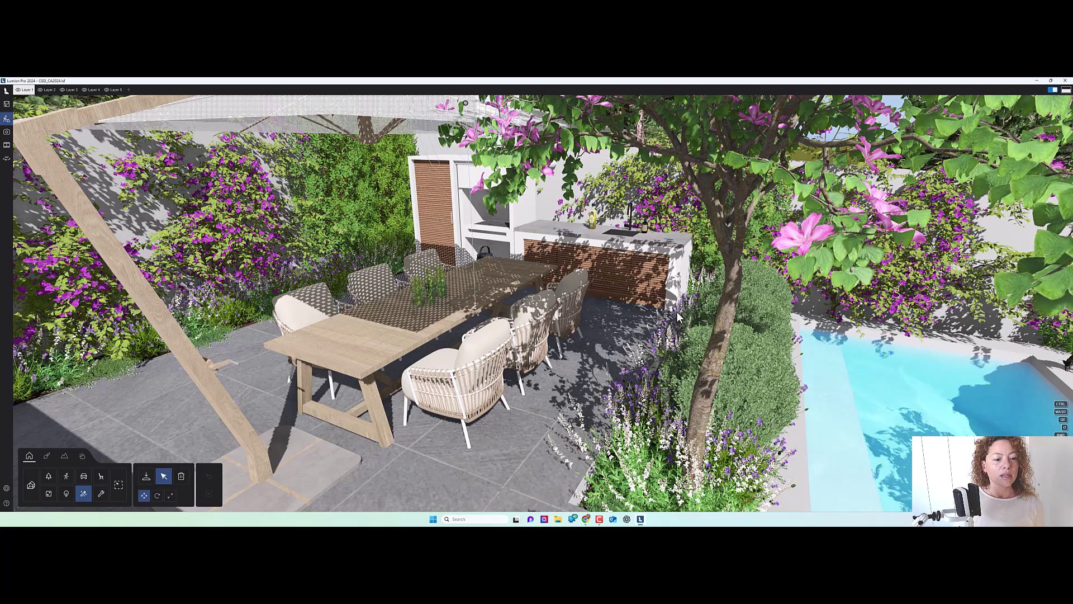
right_drag(535, 323, 827, 307)
key(w)
right_drag(537, 298, 224, 299)
key(w)
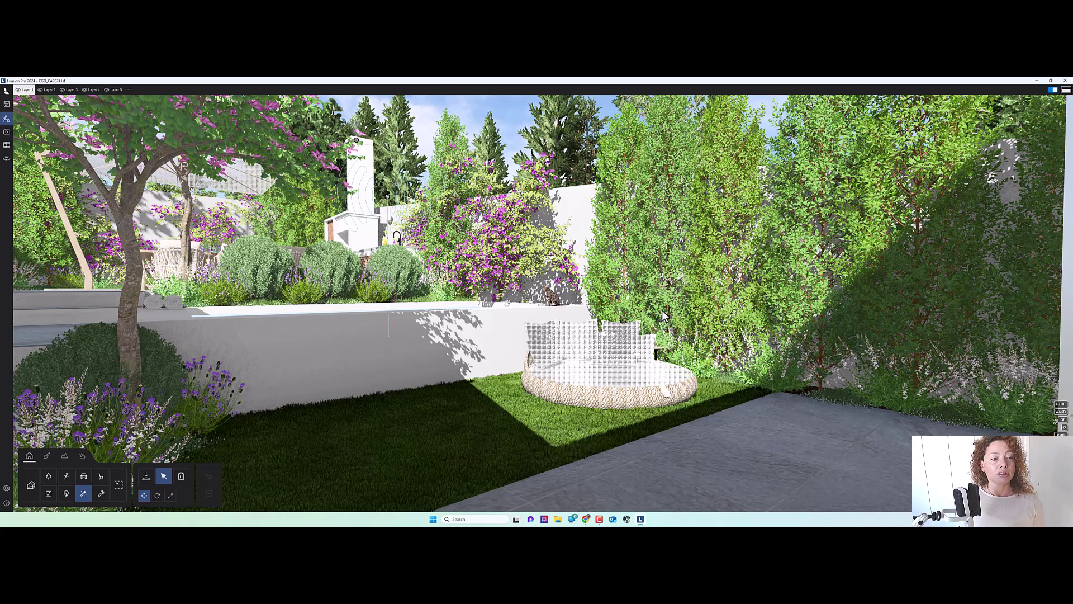
right_drag(767, 412, 665, 399)
key(w)
key(s)
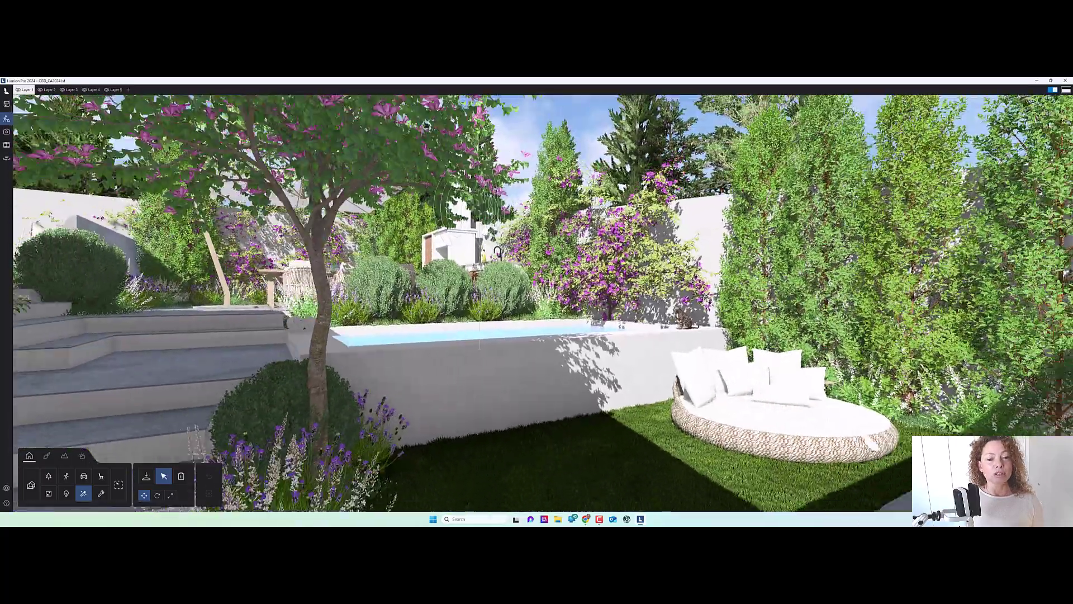
key(w)
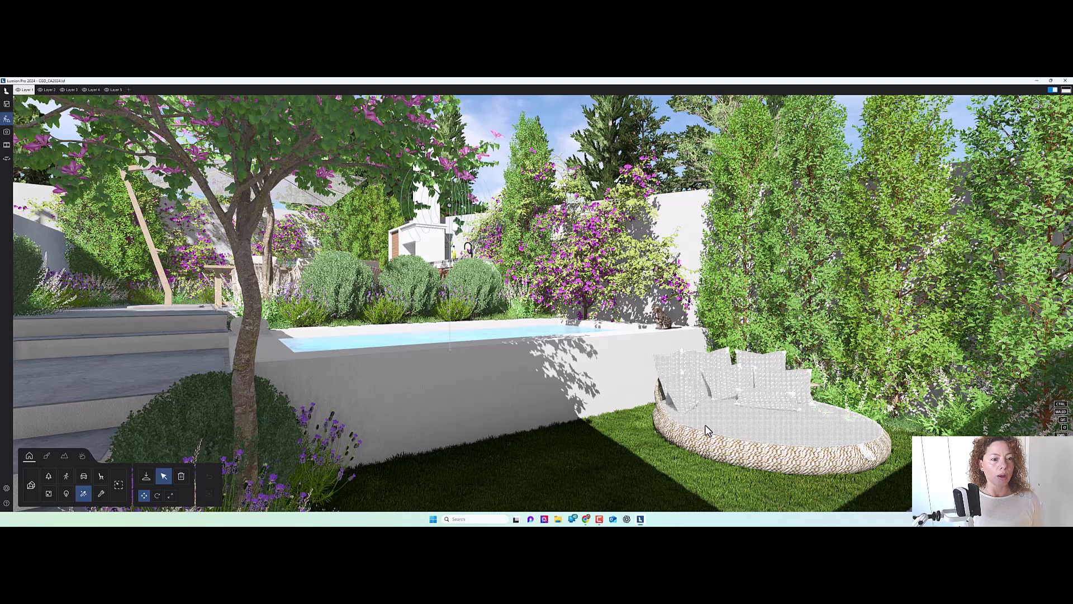
- Switch to the browser and view the product and ambience photos of Diphano's Link lounger 120.02
key(alt+Tab)
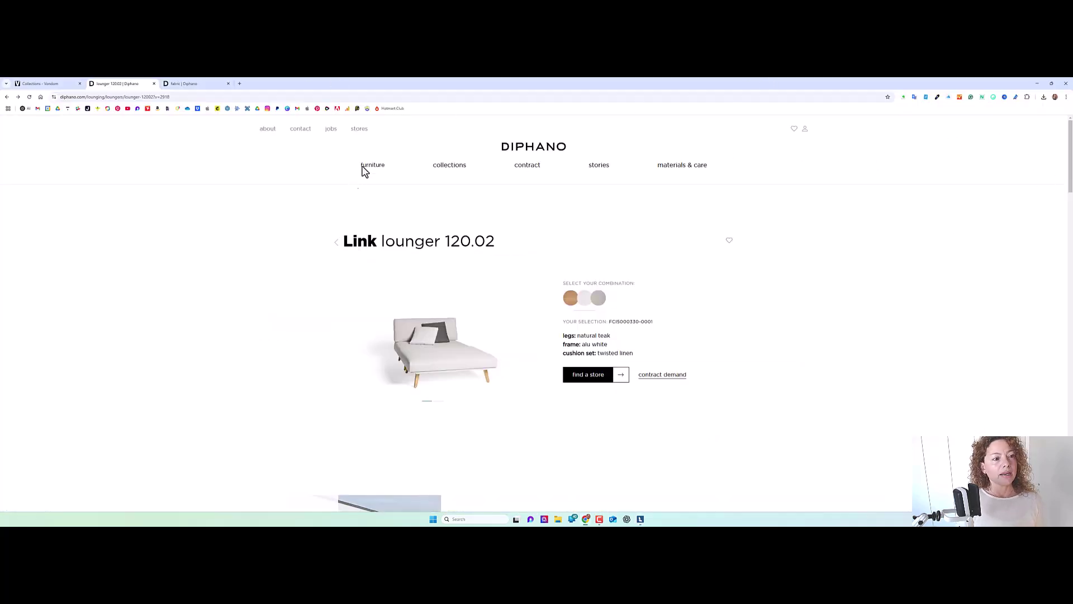
scroll(786, 347, down, 1)
scroll(782, 347, down, 1)
scroll(779, 345, up, 2)
mouse_move(366, 168)
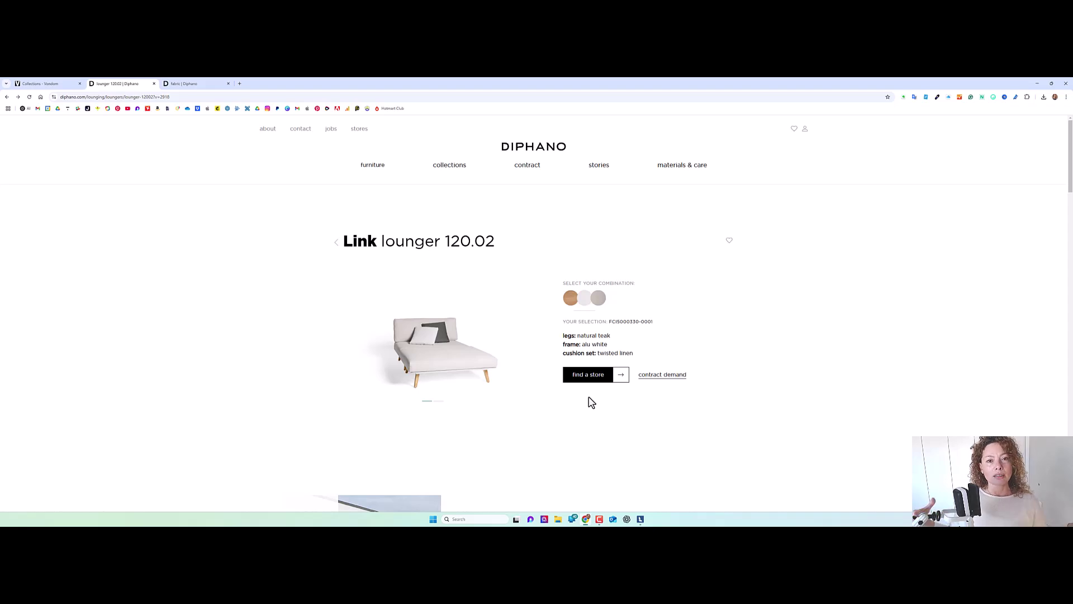
click(521, 353)
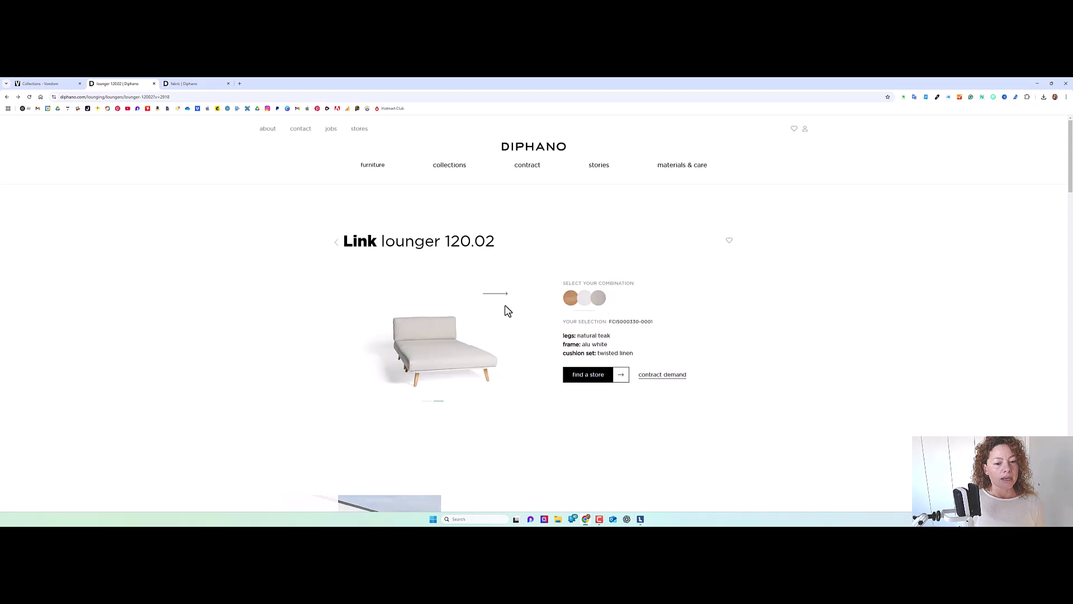
scroll(597, 343, down, 3)
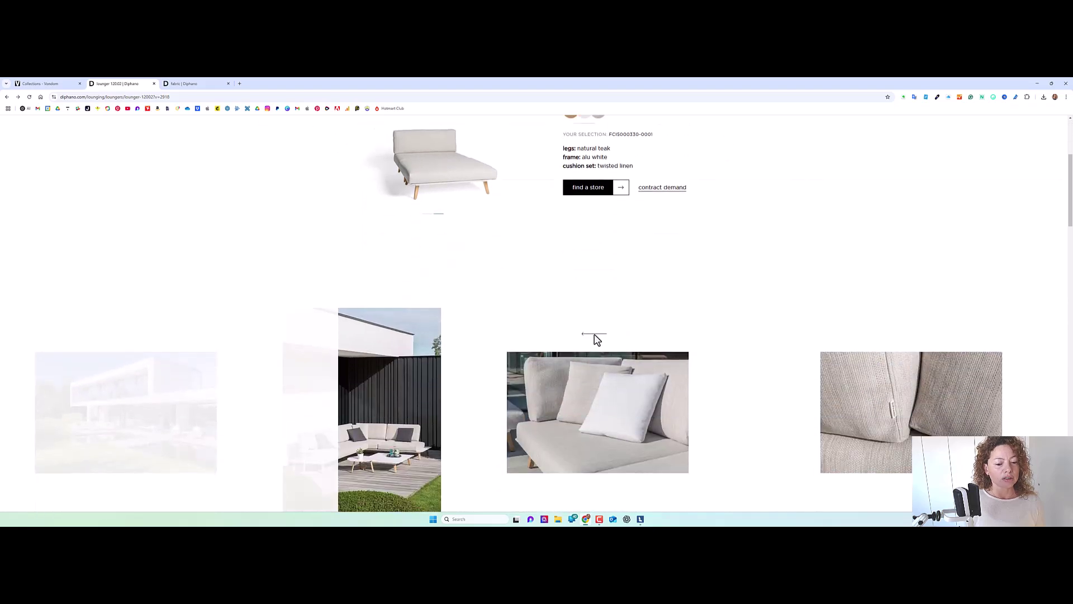
scroll(596, 340, down, 2)
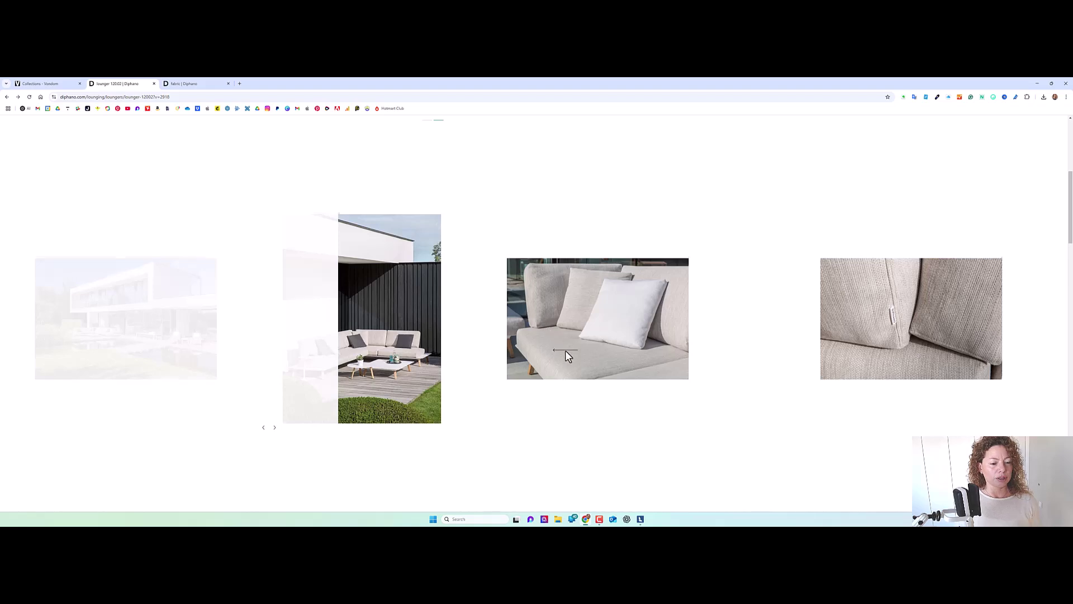
- Check the lounger's dimensions and features in its technical data, and collapse that section again
scroll(564, 350, down, 5)
scroll(732, 387, down, 4)
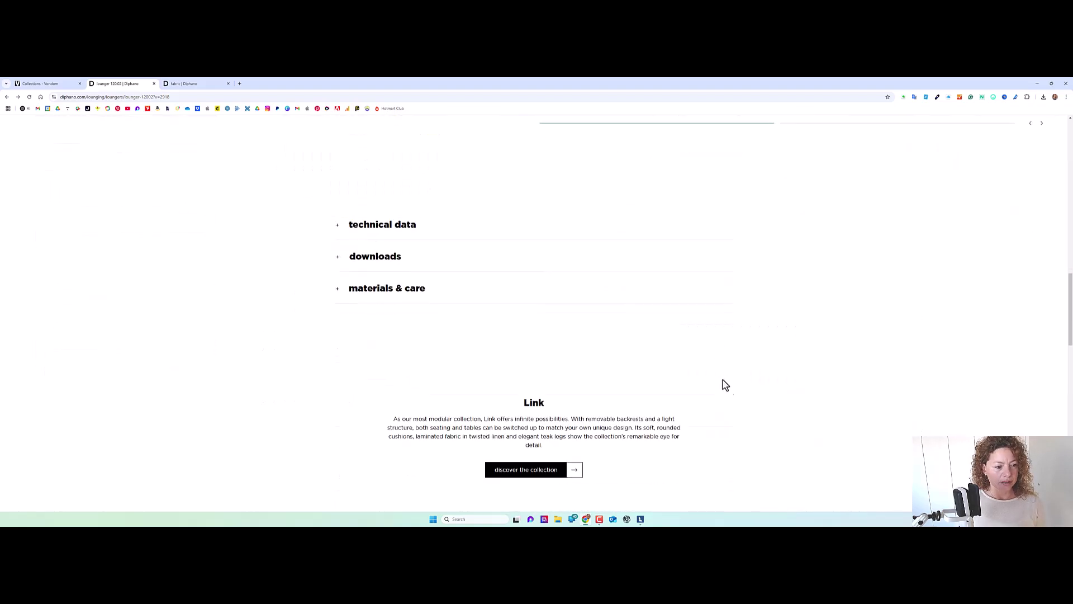
scroll(286, 282, up, 2)
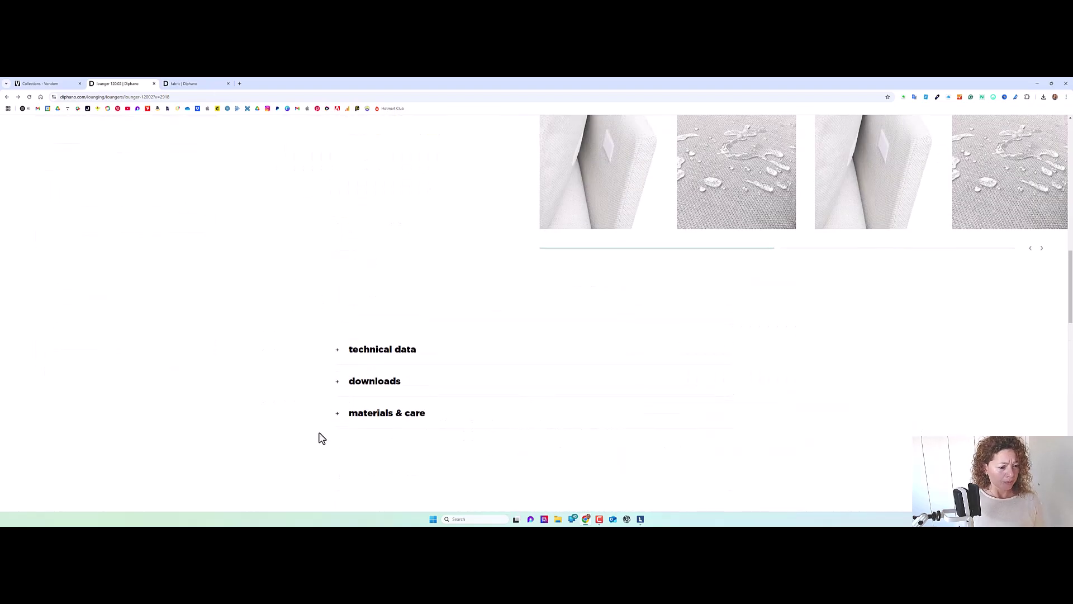
click(342, 356)
click(343, 357)
click(343, 356)
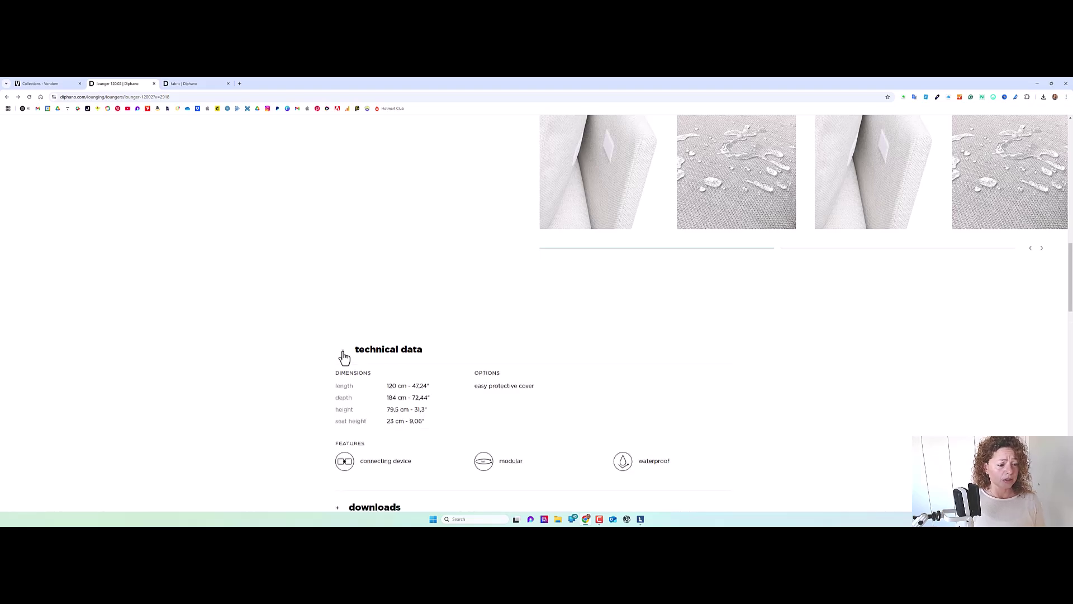
click(345, 358)
scroll(526, 337, down, 2)
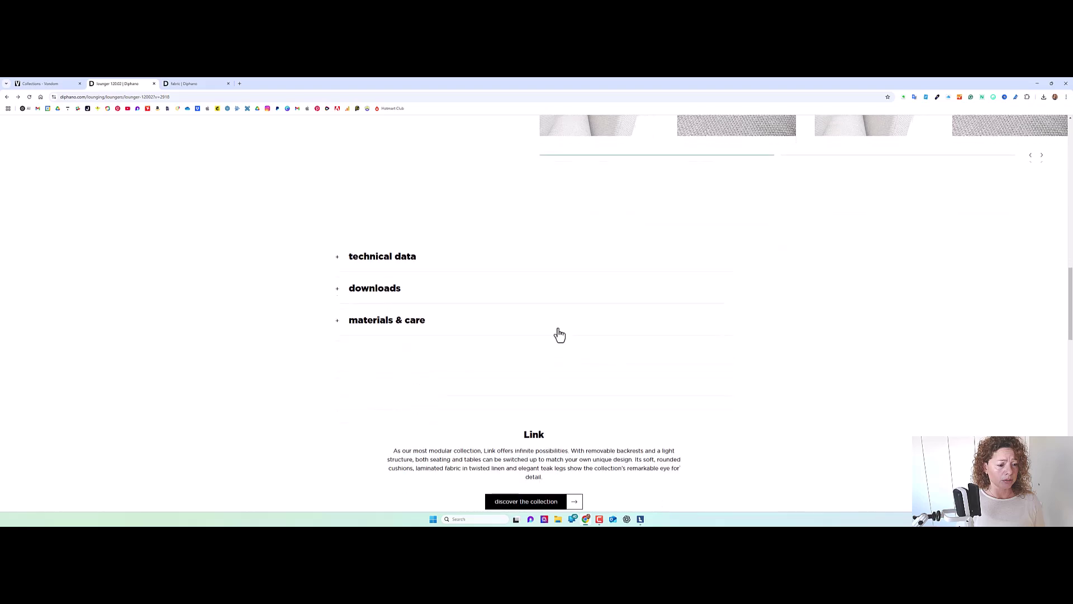
- Expand the lounger's downloads and materials & care sections to review the available 3D files and finishes
click(343, 296)
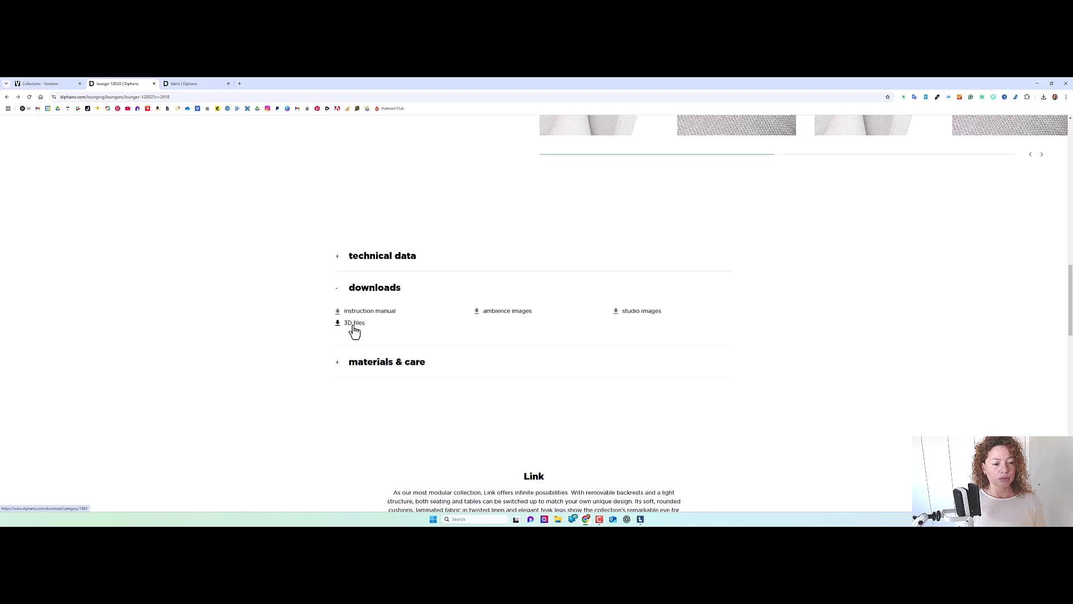
click(342, 364)
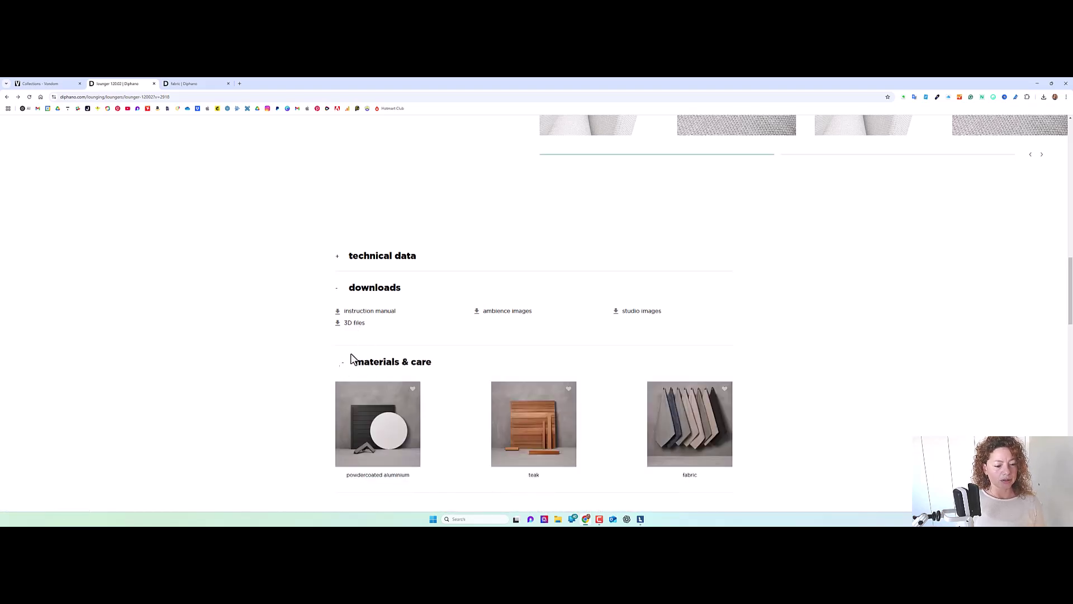
scroll(344, 366, down, 1)
scroll(306, 335, up, 1)
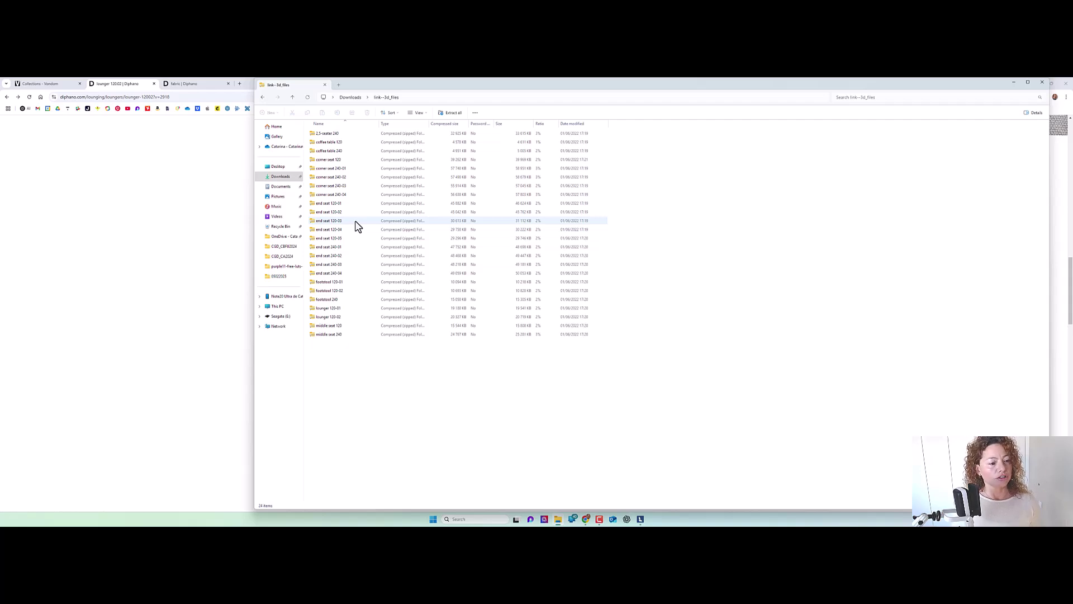
- Open the lounger 120-02 archive from the downloaded link--3d_files and enter its inner folder
double_click(330, 319)
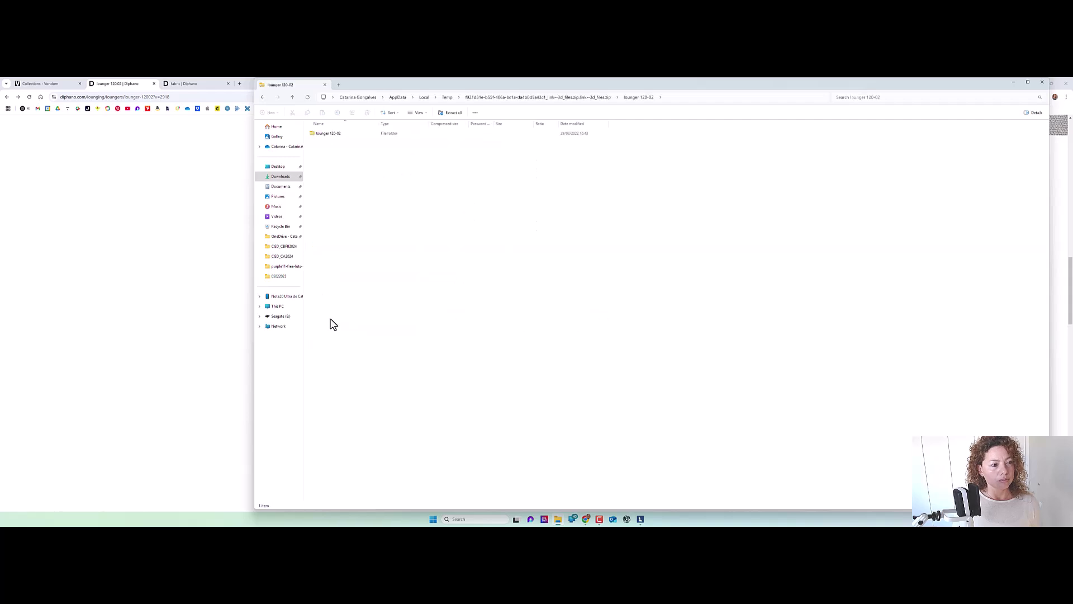
click(334, 134)
double_click(334, 135)
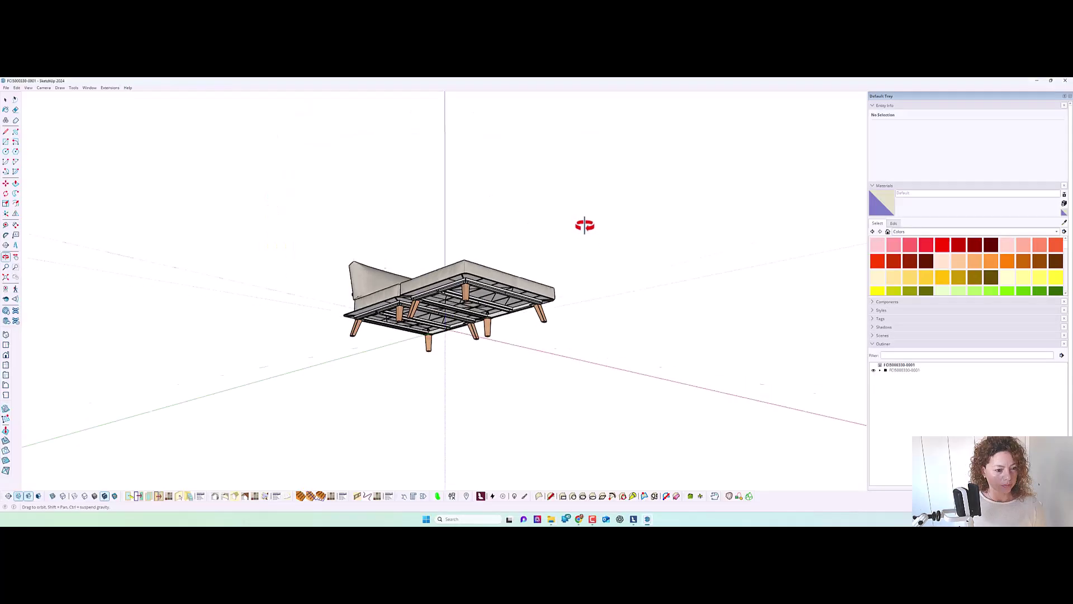
- Examine the lounger model in SketchUp from several sides, including its backrest, cushions and overall shape
mouse_move(585, 223)
middle_down()
mouse_move(570, 292)
mouse_move(572, 397)
middle_up()
scroll(425, 336, up, 3)
scroll(343, 323, up, 2)
scroll(335, 319, down, 3)
scroll(402, 388, up, 2)
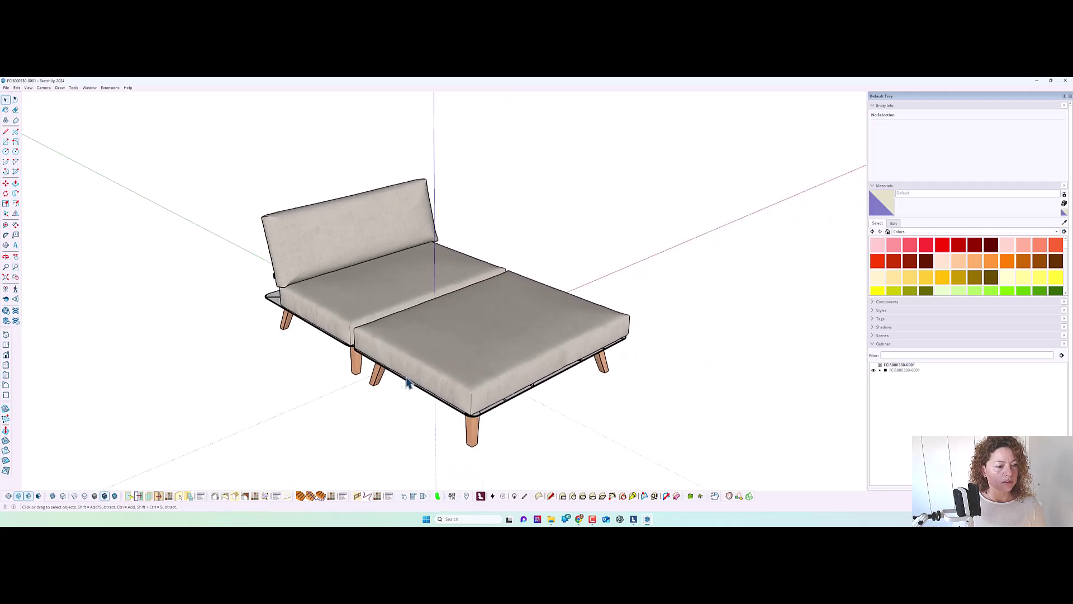
mouse_move(443, 391)
middle_down()
mouse_move(719, 328)
mouse_move(385, 314)
middle_up()
scroll(288, 316, up, 6)
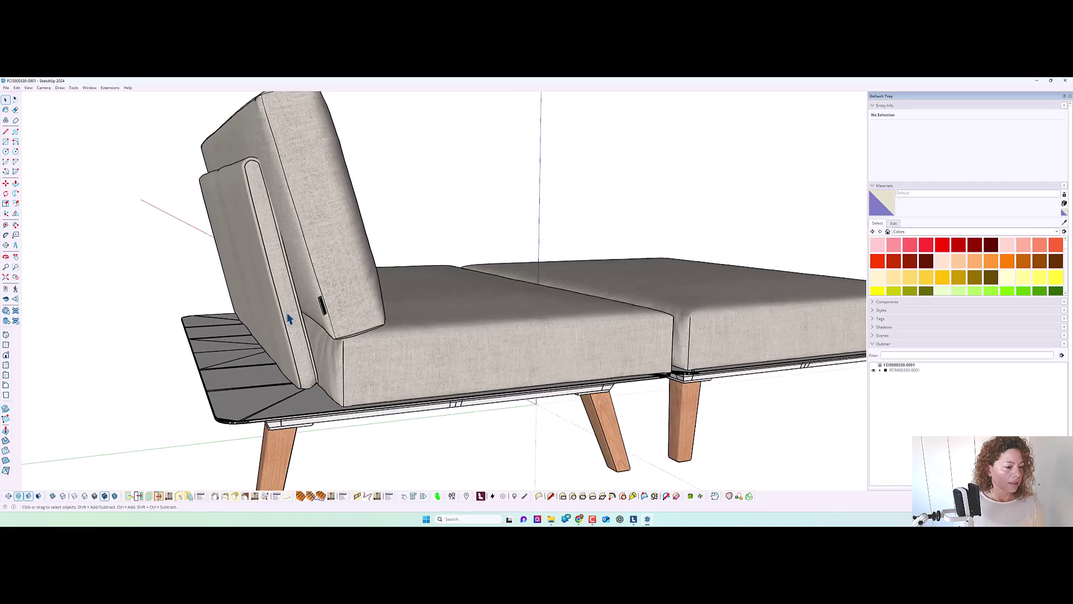
scroll(288, 316, down, 8)
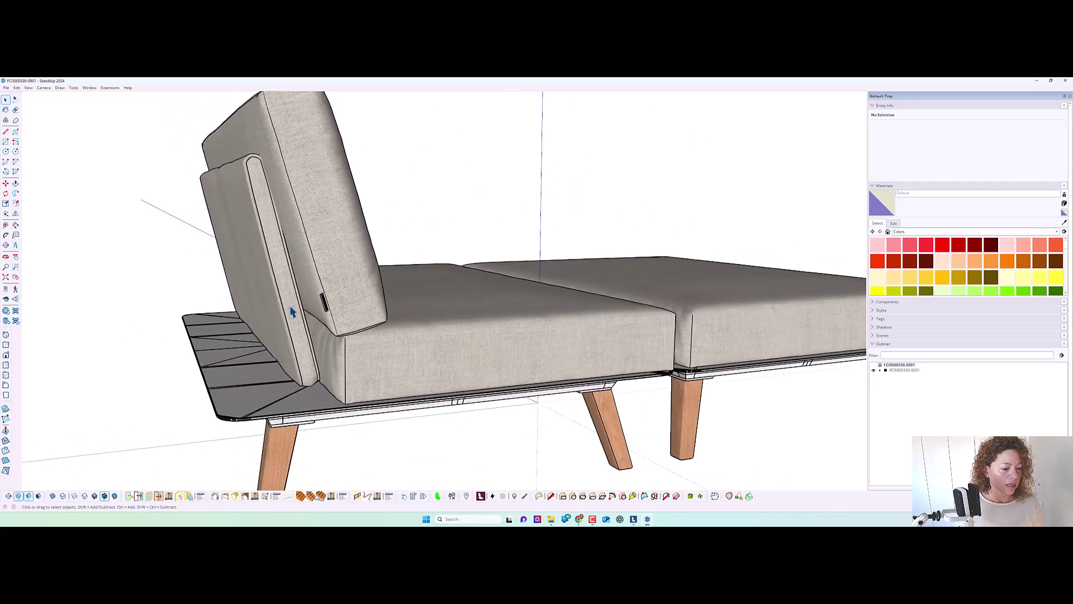
mouse_move(288, 336)
middle_down()
mouse_move(288, 346)
mouse_move(151, 261)
mouse_move(163, 209)
mouse_move(110, 335)
middle_up()
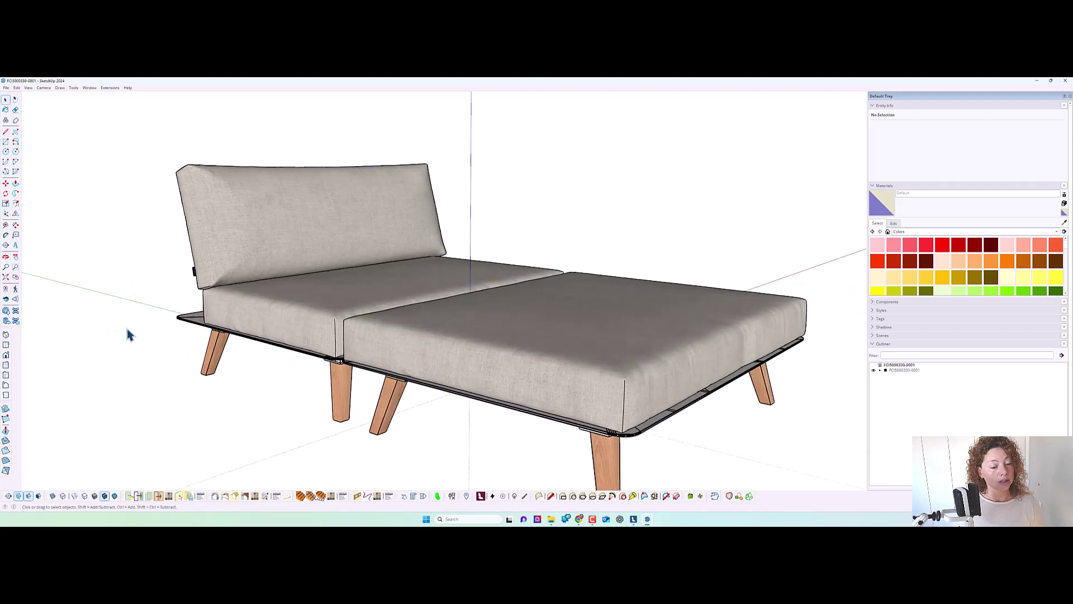
scroll(288, 319, up, 3)
scroll(352, 343, down, 3)
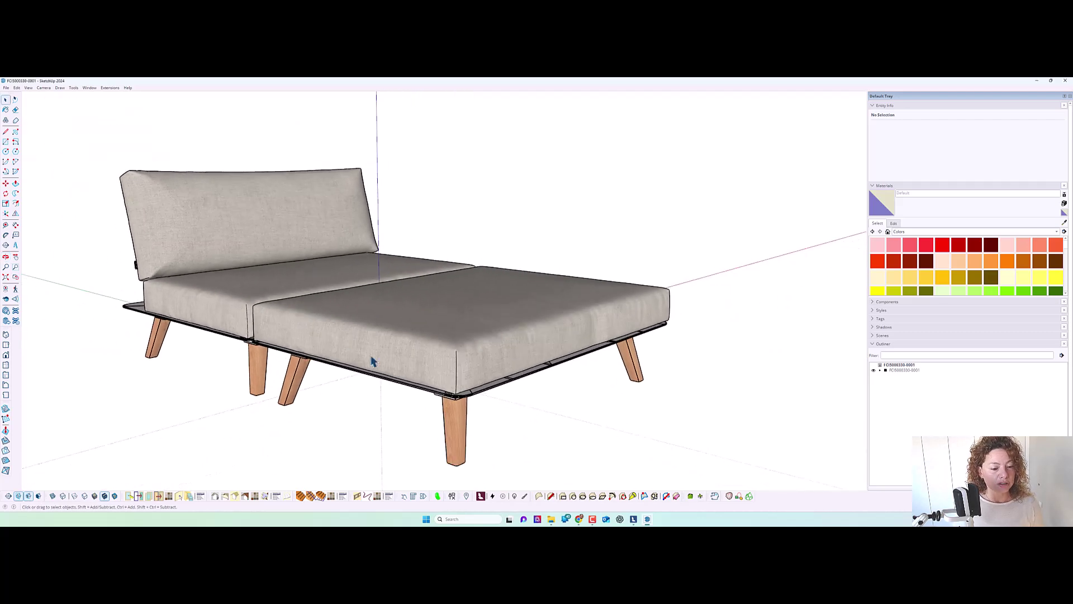
- Inspect the lounger's wooden legs and the underside of its frame up close
scroll(455, 330, up, 10)
middle_drag(455, 330, 384, 336)
scroll(391, 335, down, 4)
middle_drag(520, 313, 447, 270)
scroll(506, 292, up, 8)
scroll(504, 292, down, 6)
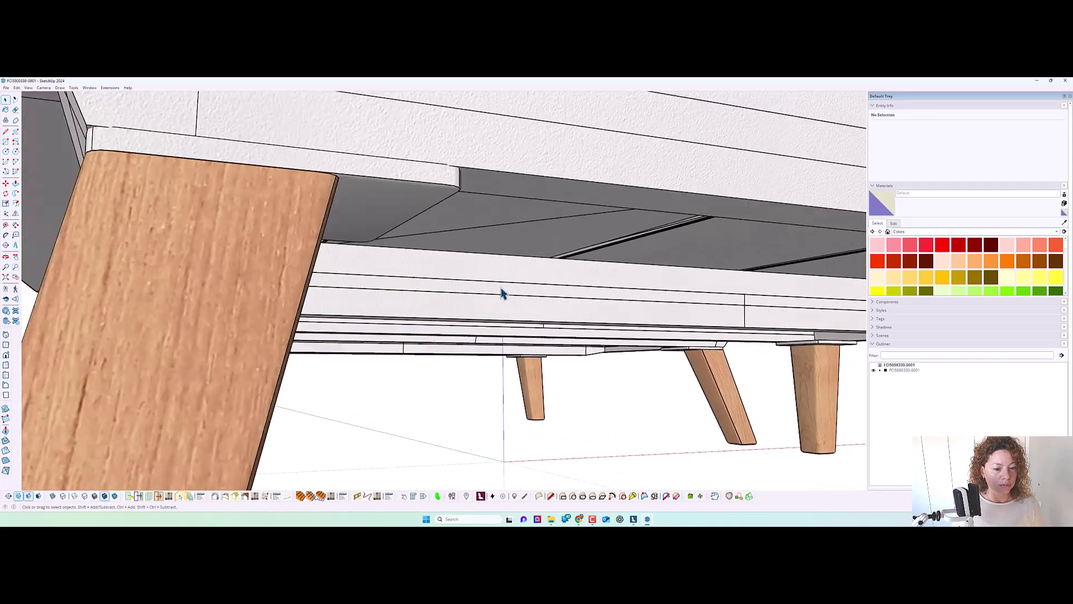
mouse_move(492, 253)
middle_down()
mouse_move(487, 186)
mouse_move(433, 283)
mouse_move(496, 342)
mouse_move(547, 330)
middle_up()
scroll(548, 336, down, 5)
- Inspect the brand label beside the backrest up close, and return to an overall view of the lounger
middle_drag(551, 371, 371, 192)
scroll(378, 199, up, 8)
scroll(394, 217, up, 6)
middle_drag(466, 263, 662, 156)
scroll(489, 249, down, 8)
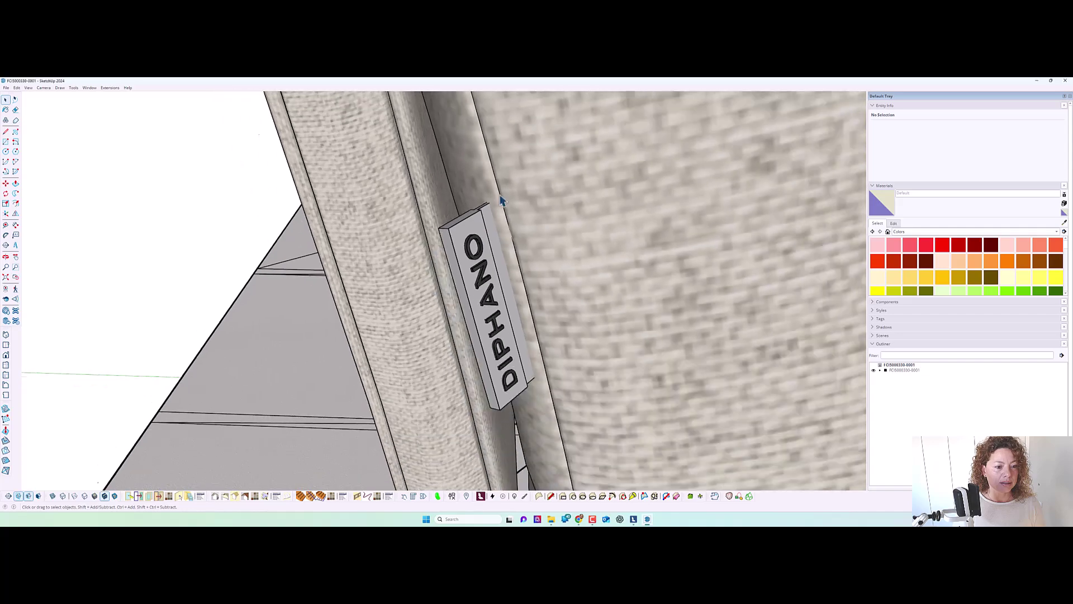
mouse_move(489, 249)
middle_down()
mouse_move(699, 273)
mouse_move(392, 279)
middle_up()
scroll(392, 279, down, 10)
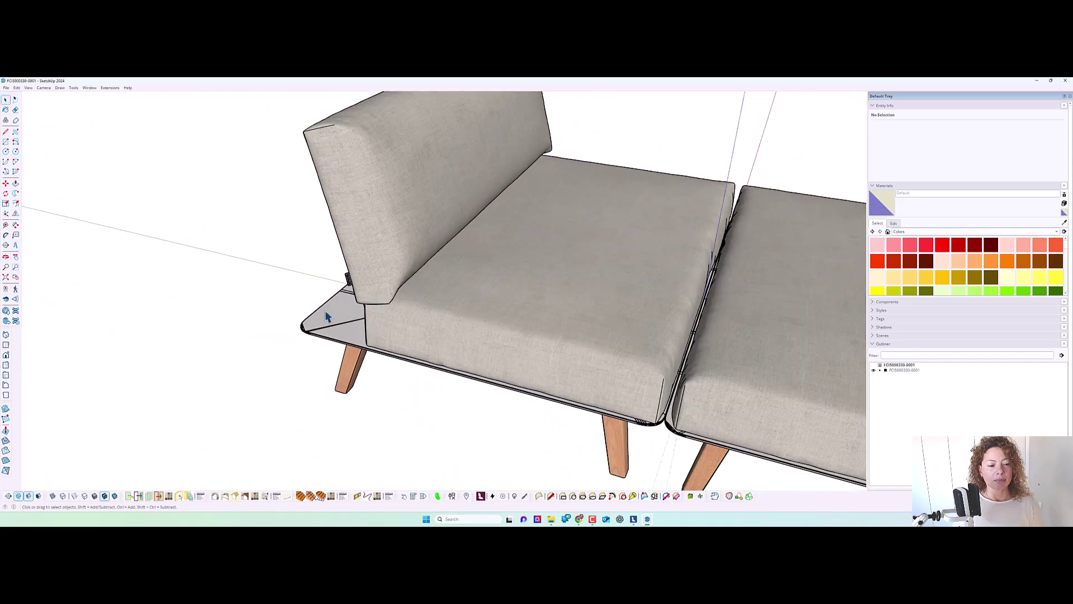
mouse_move(571, 334)
middle_down()
mouse_move(402, 232)
mouse_move(287, 259)
mouse_move(594, 328)
mouse_move(462, 306)
middle_up()
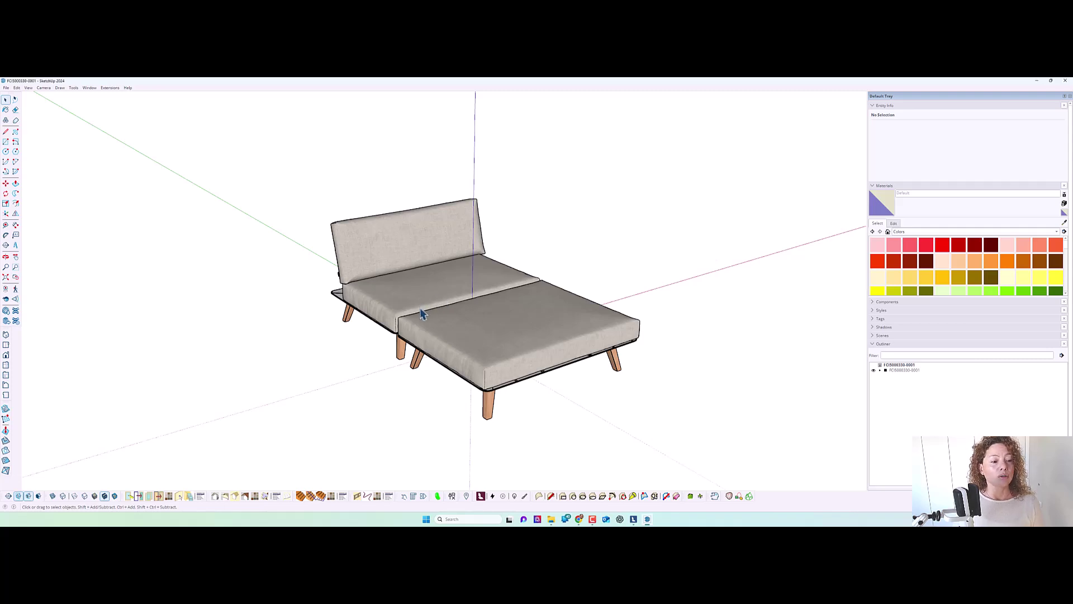
middle_drag(376, 310, 421, 312)
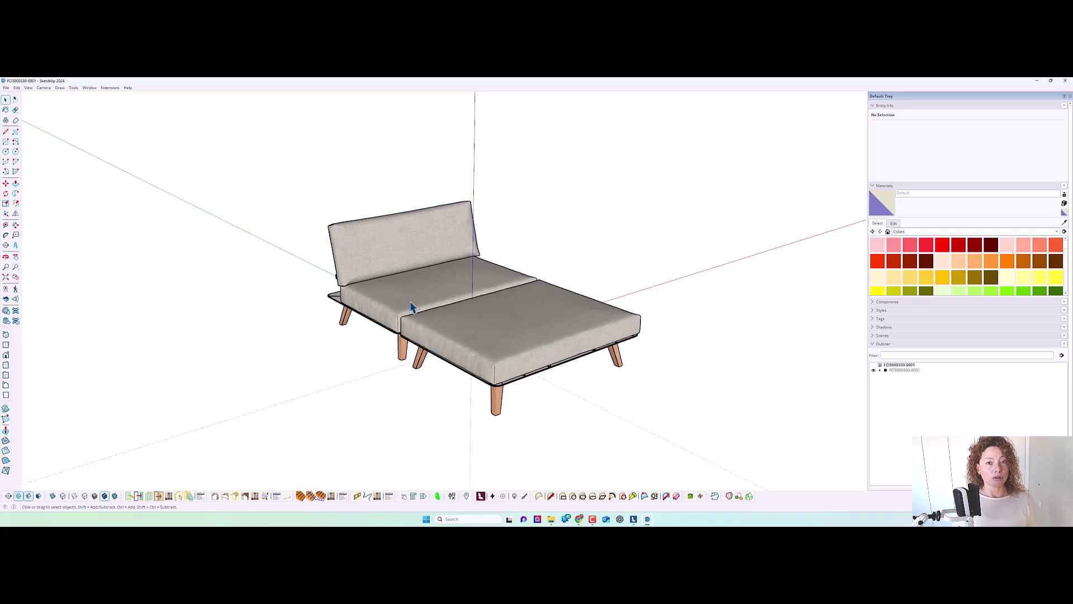
- Switch to Lumion and start importing a new model from the imported models library
key(alt+Tab)
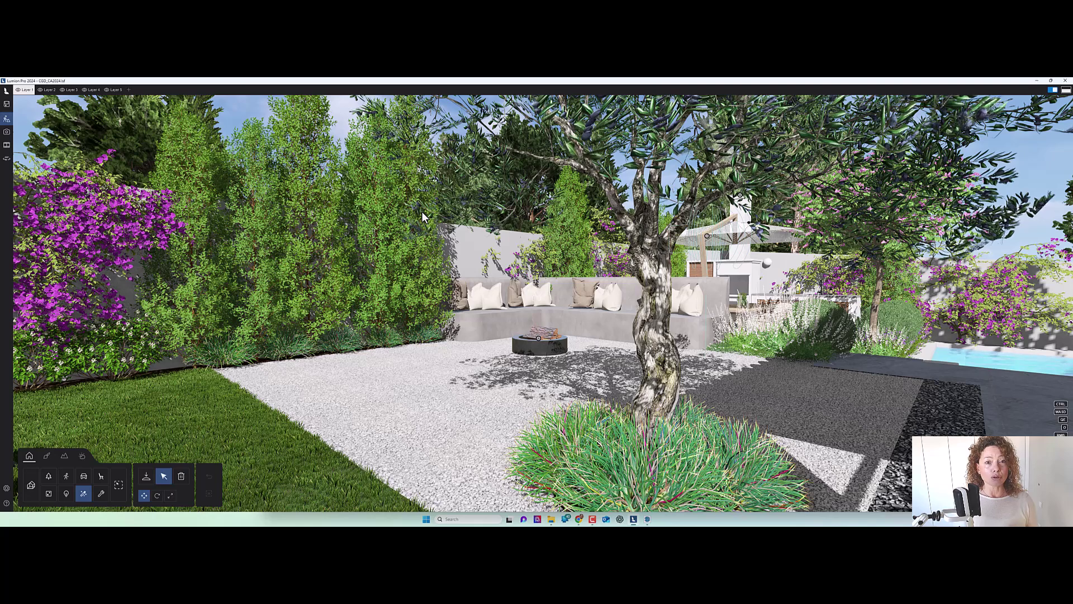
click(30, 484)
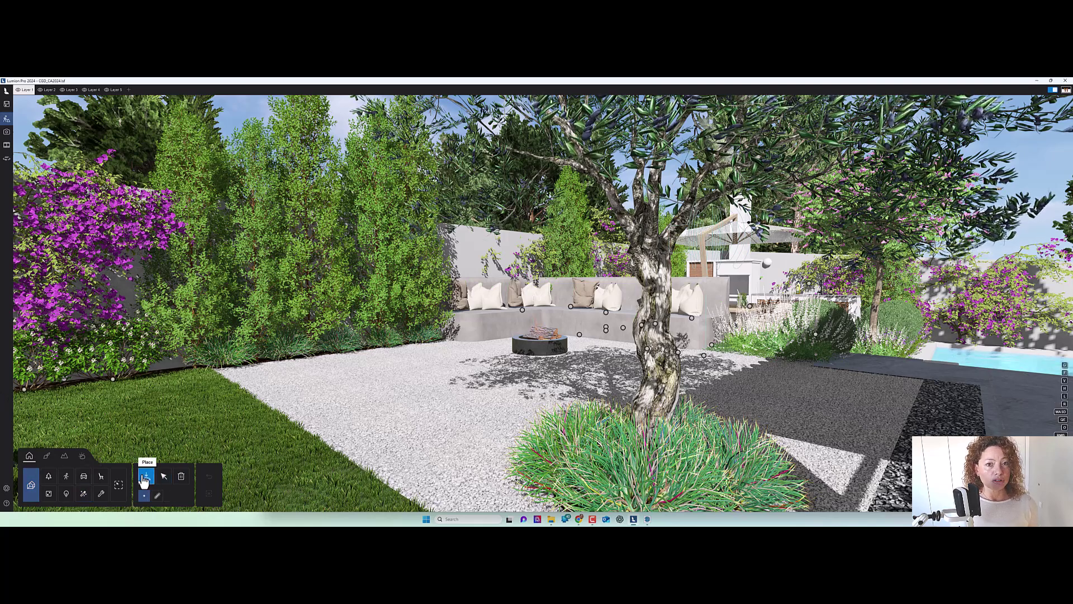
click(146, 477)
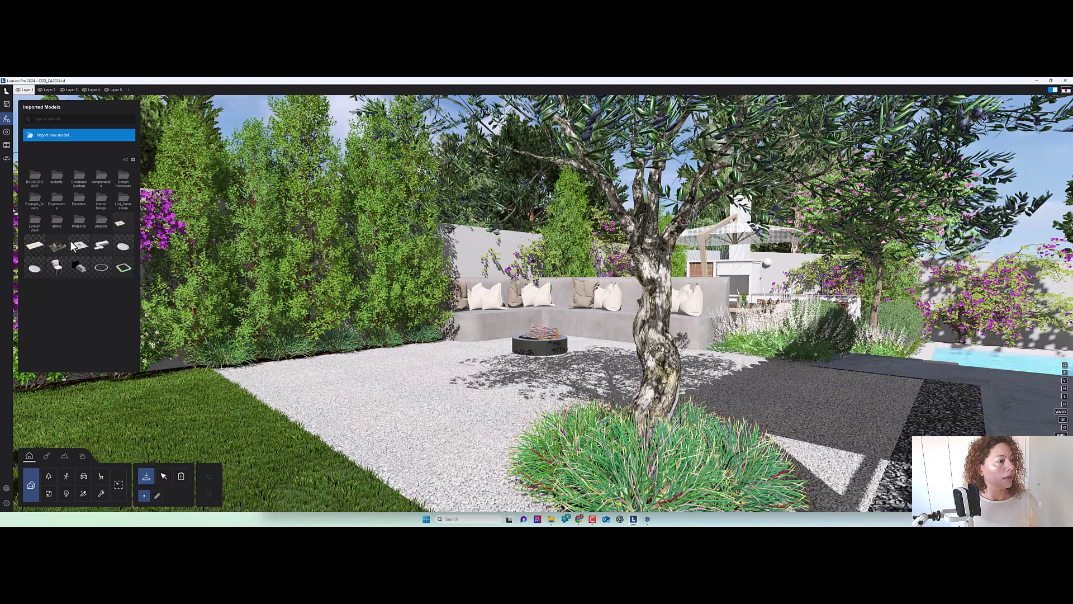
click(64, 139)
click(28, 177)
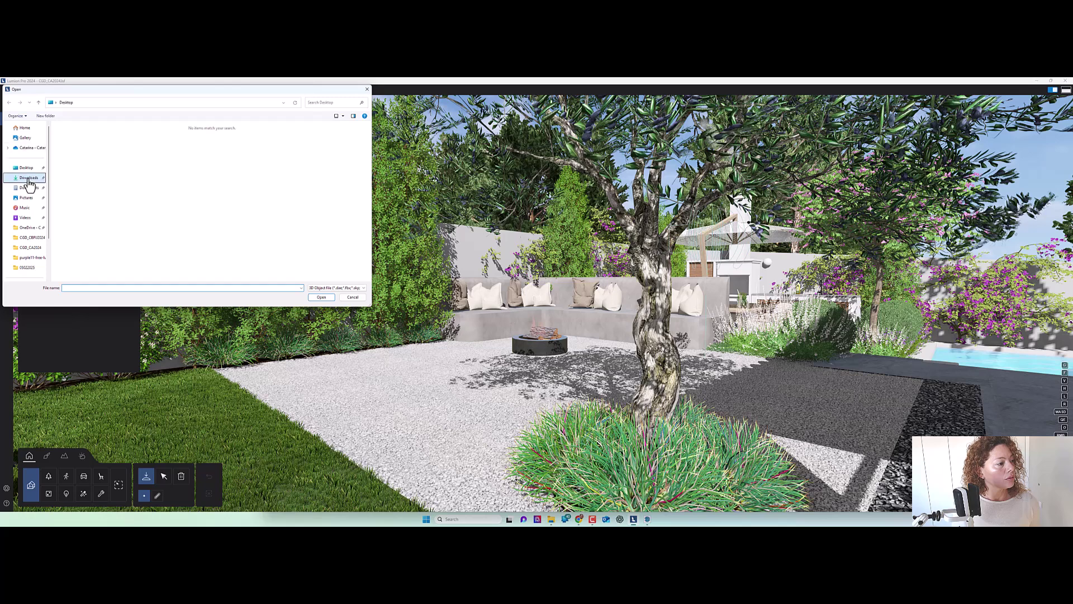
double_click(72, 150)
double_click(84, 143)
double_click(94, 145)
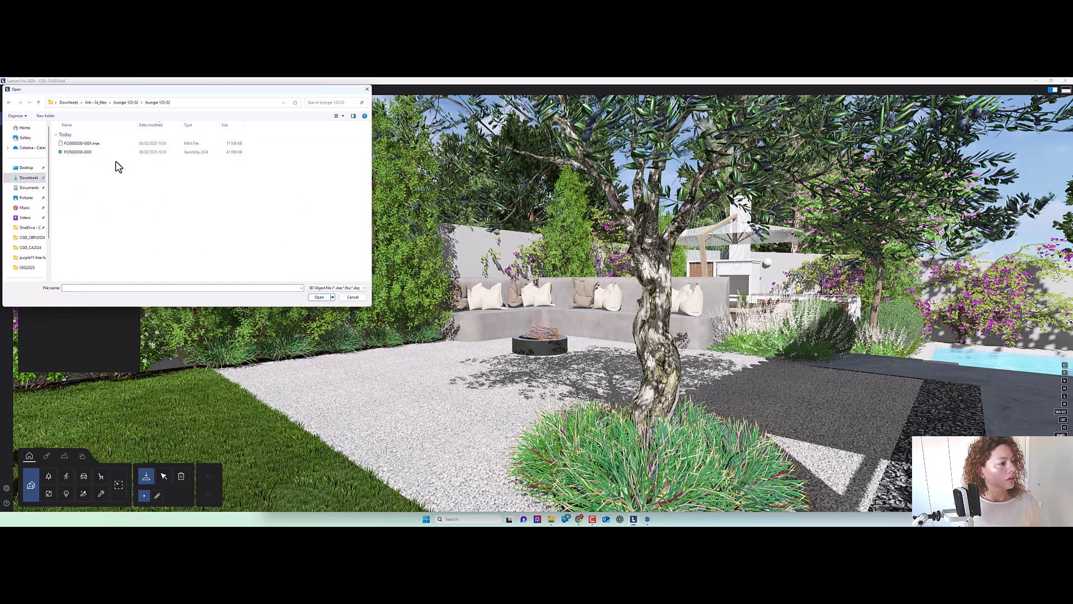
click(114, 153)
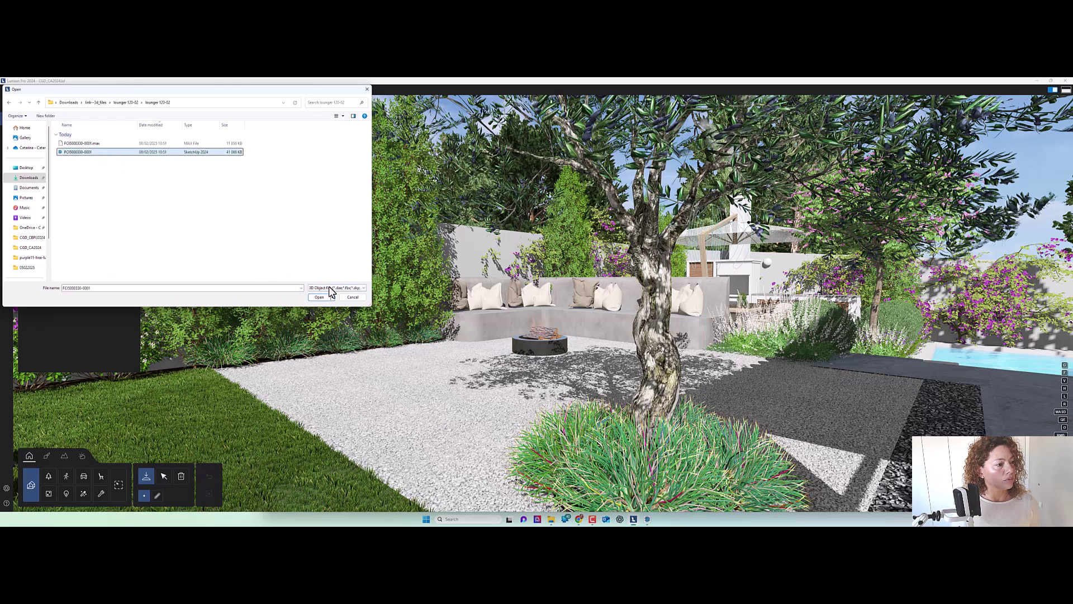
click(322, 299)
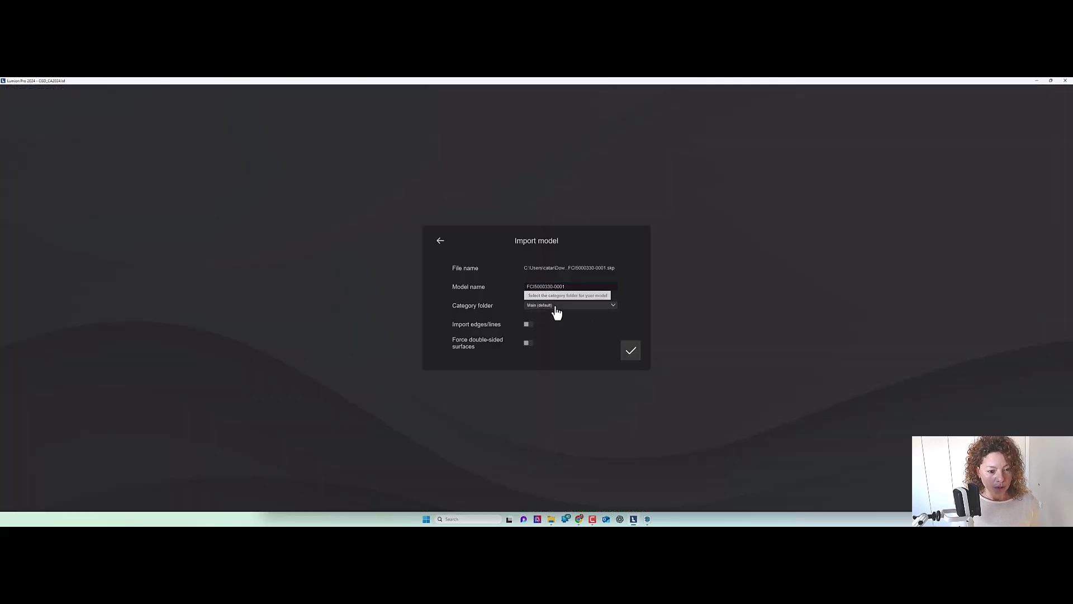
- Import the lounger model into the Furniture category and place it on the white gravel beside the lawn
click(557, 306)
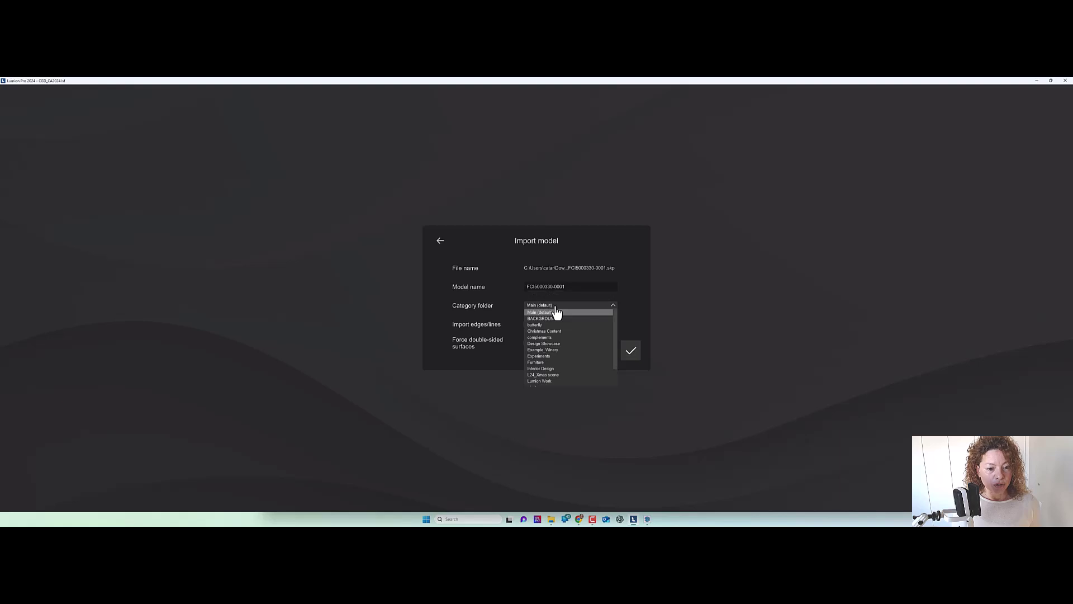
click(550, 363)
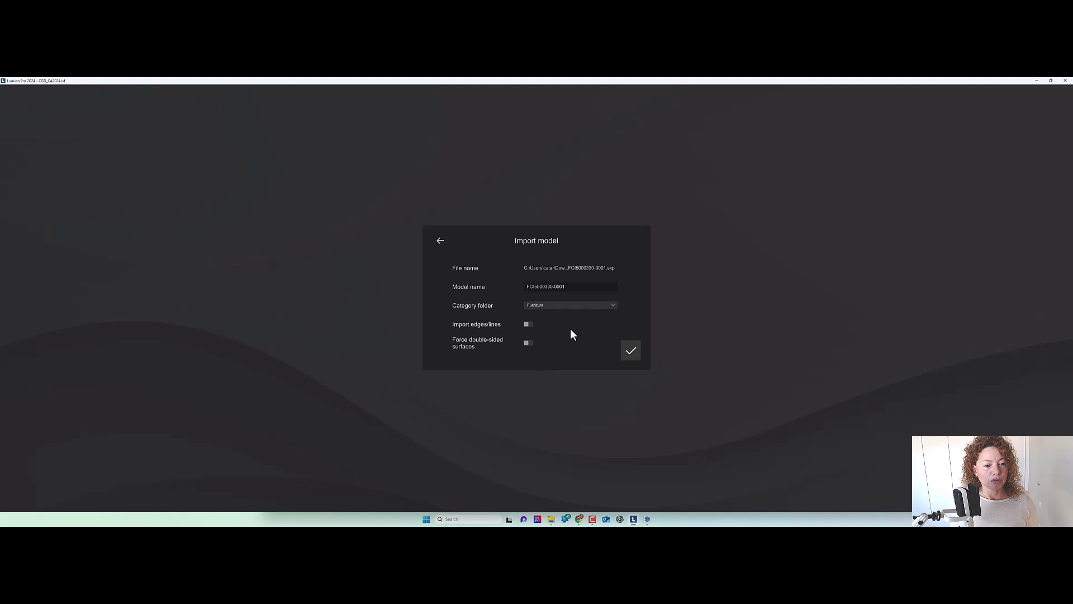
click(631, 351)
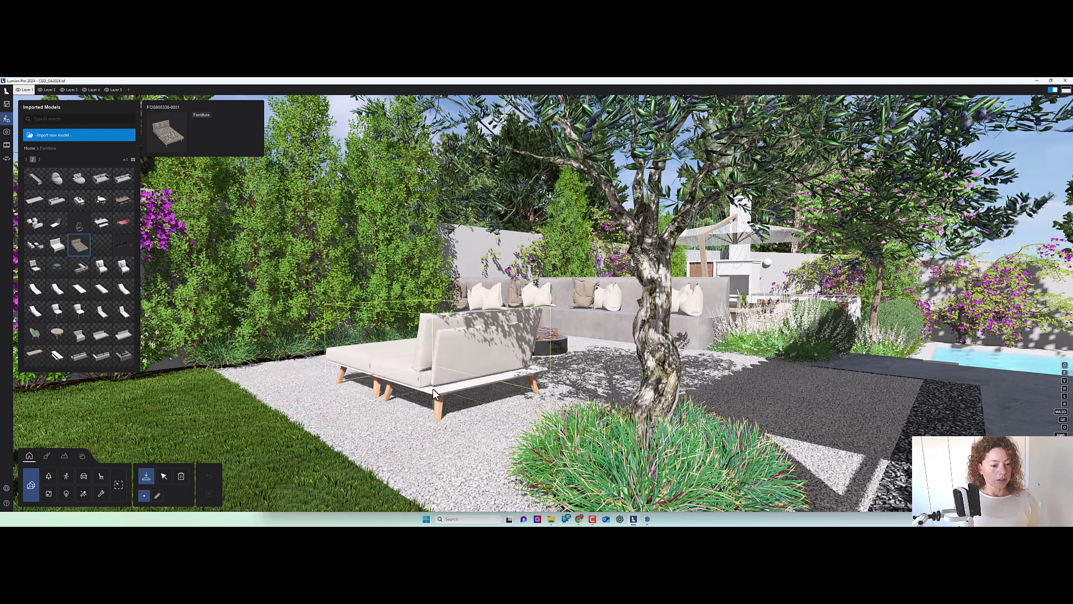
click(412, 394)
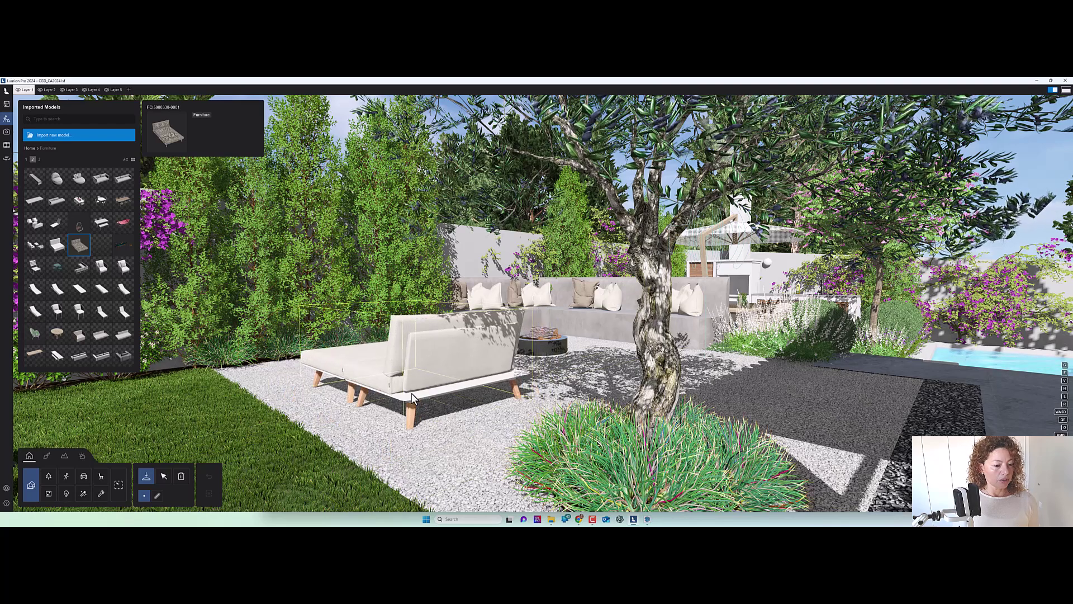
- Select the placed lounger and rotate its heading so the backrest stands on the hedge side
click(164, 477)
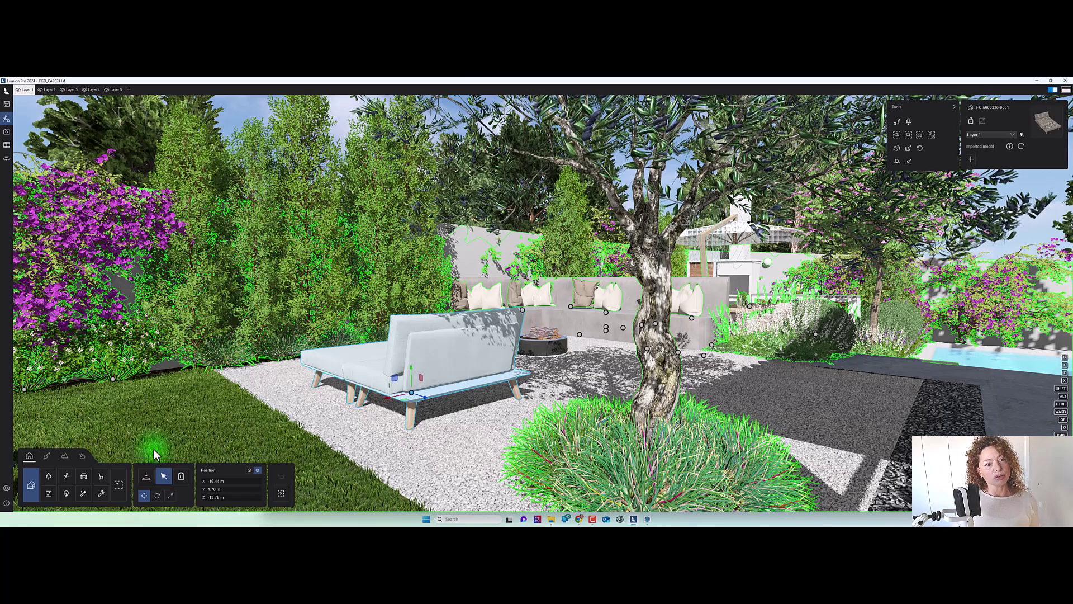
click(157, 495)
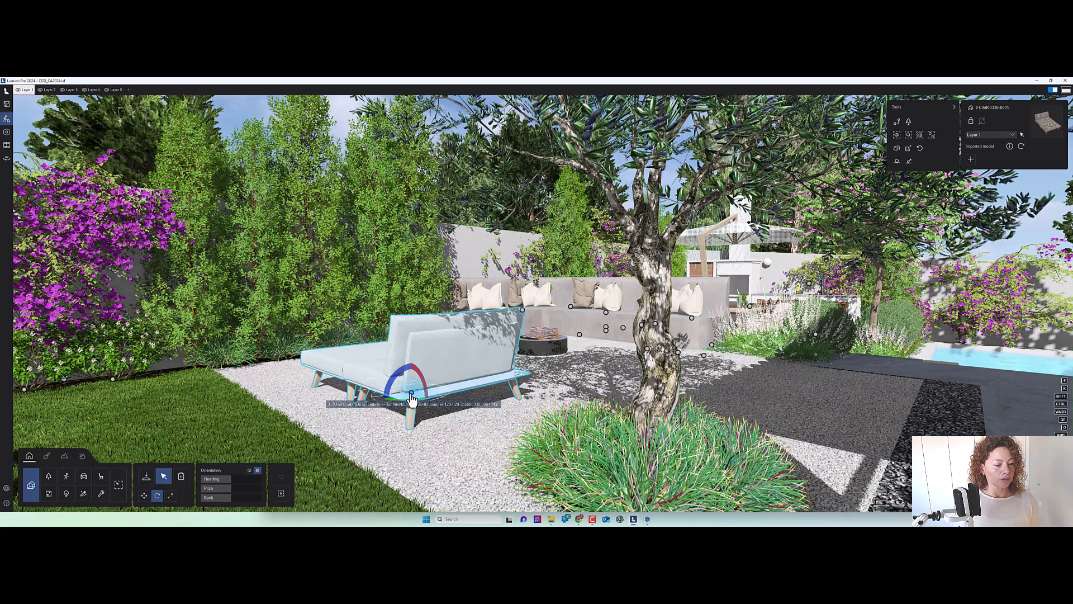
drag(400, 414, 483, 420)
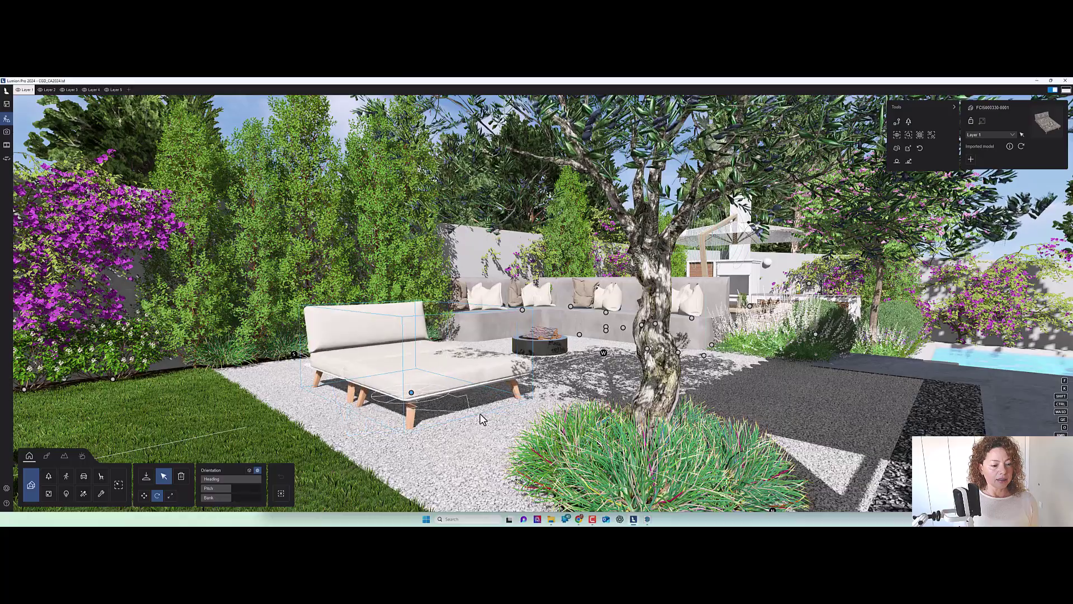
- Examine the rotated lounger from several viewpoints around the gravel seating area
right_drag(483, 419, 523, 415)
key(w)
key(s)
key(w)
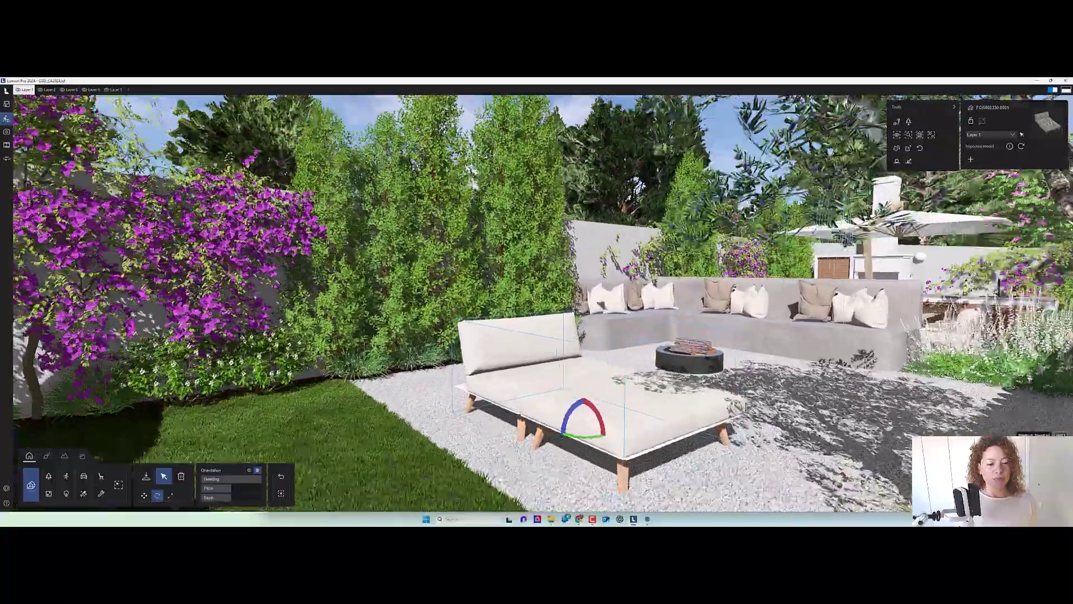
key(s)
key(w)
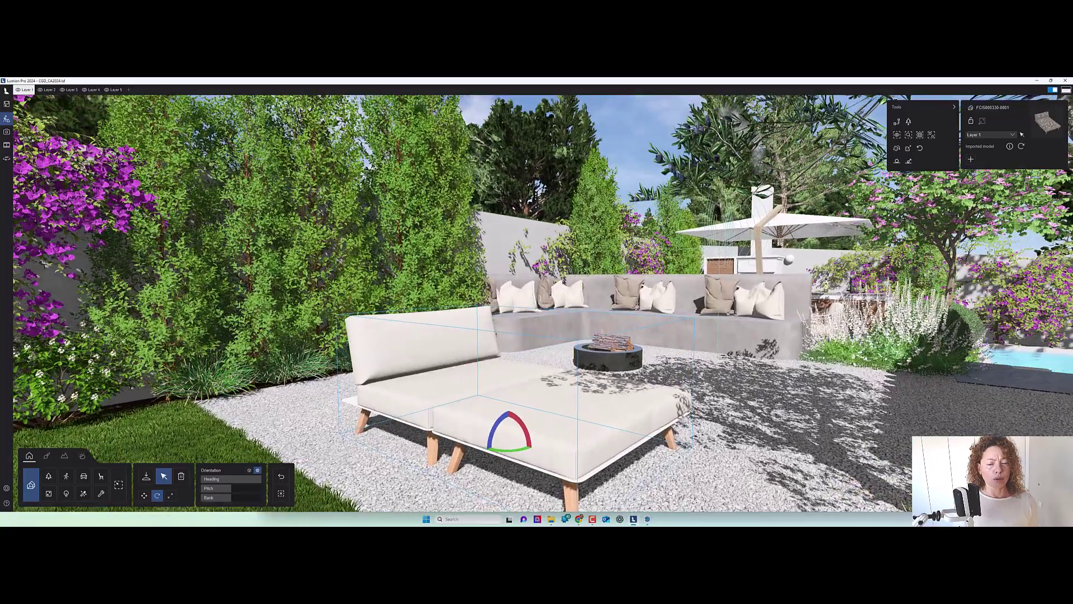
key(s)
key(w)
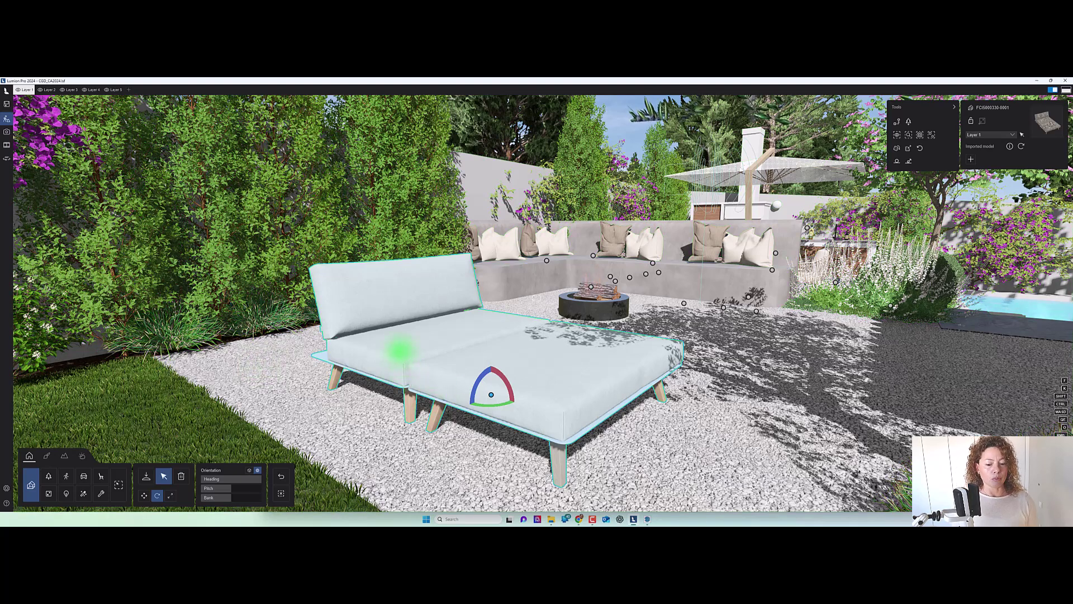
- Switch to SketchUp, start a tape measurement at the back corner of the lounger's frame, and return to Lumion
click(649, 517)
scroll(341, 313, up, 3)
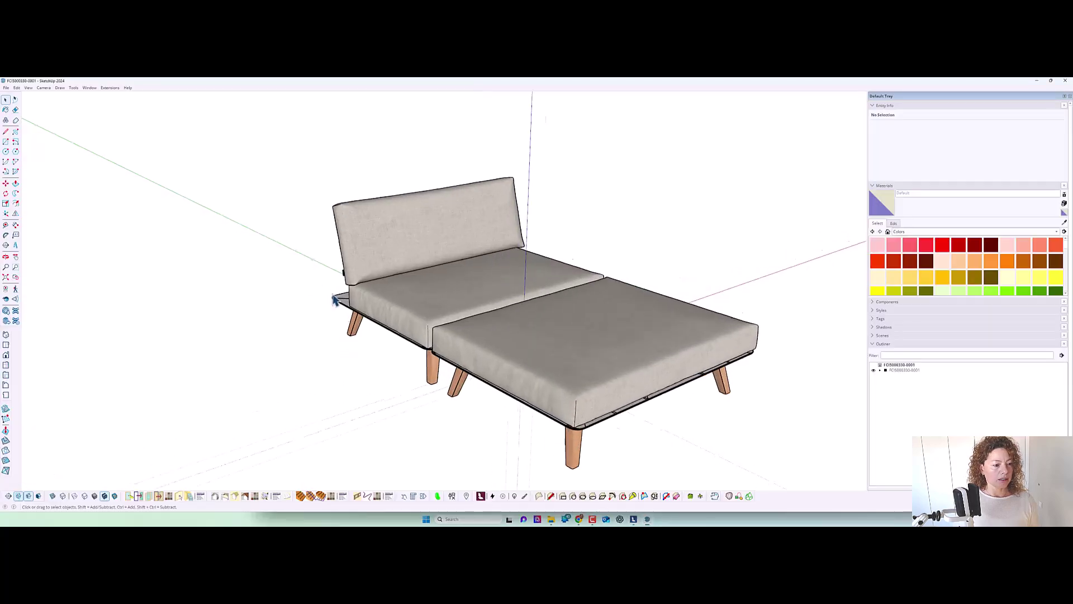
click(6, 224)
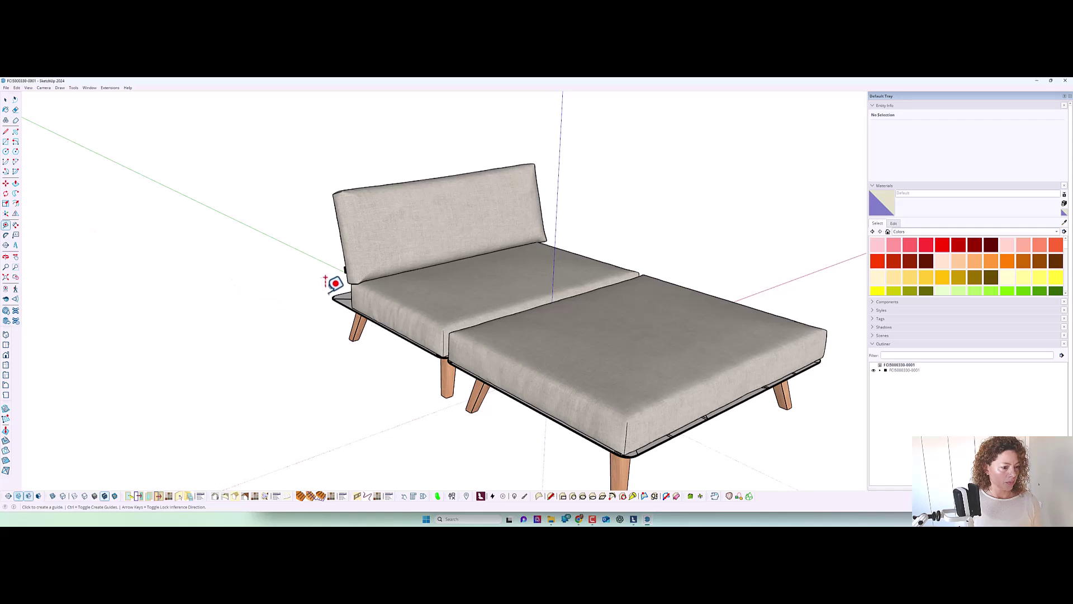
click(336, 295)
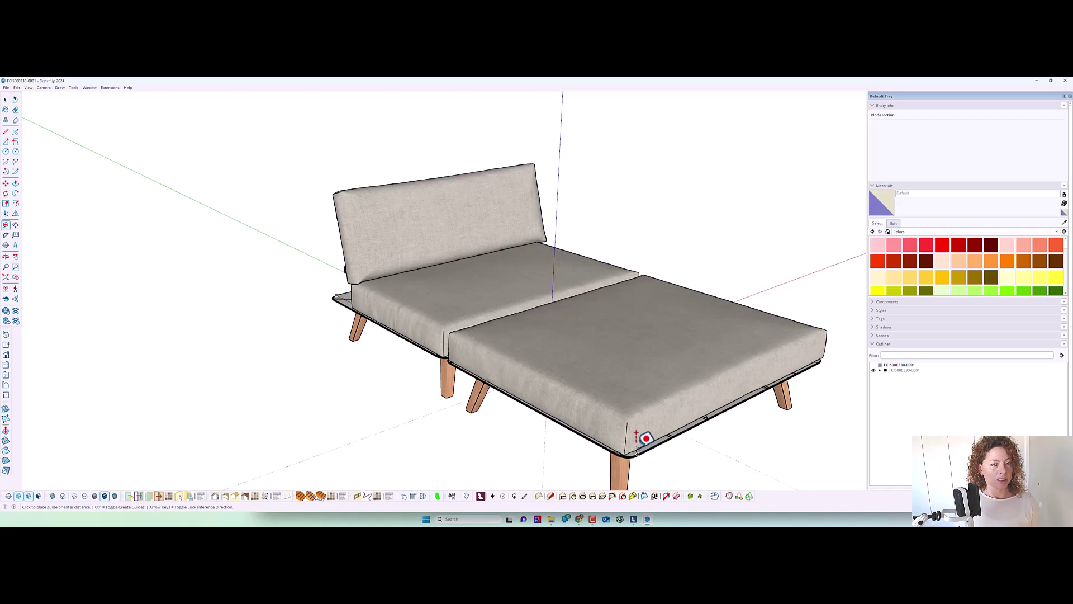
click(634, 518)
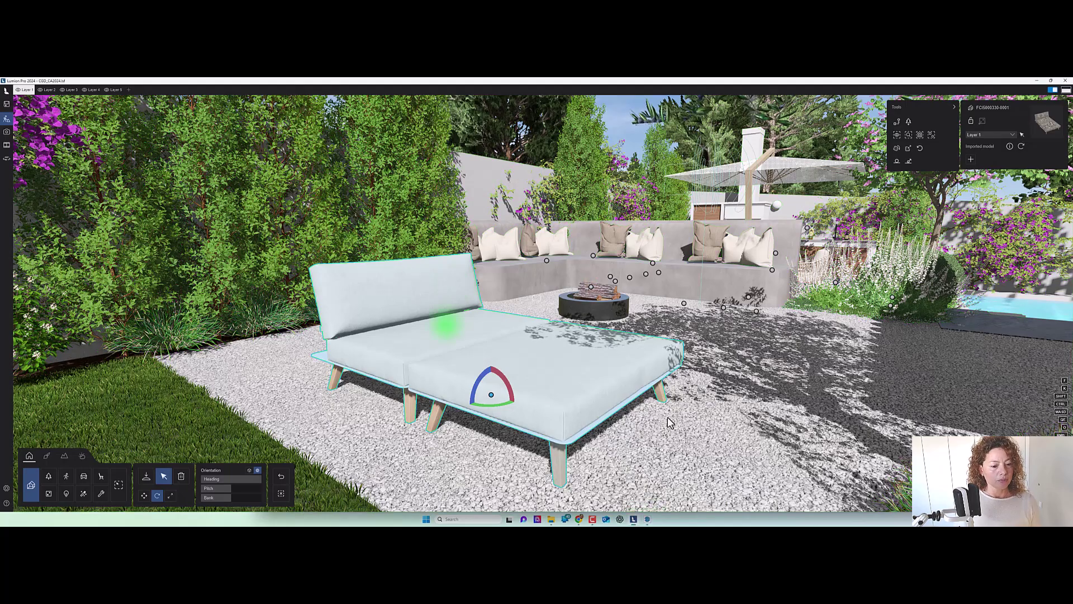
- Examine the lounger's frame corner, backrest and seat cushions up close in the garden scene
key(w)
right_drag(515, 421, 438, 420)
key(s)
key(w)
key(s)
key(w)
key(s)
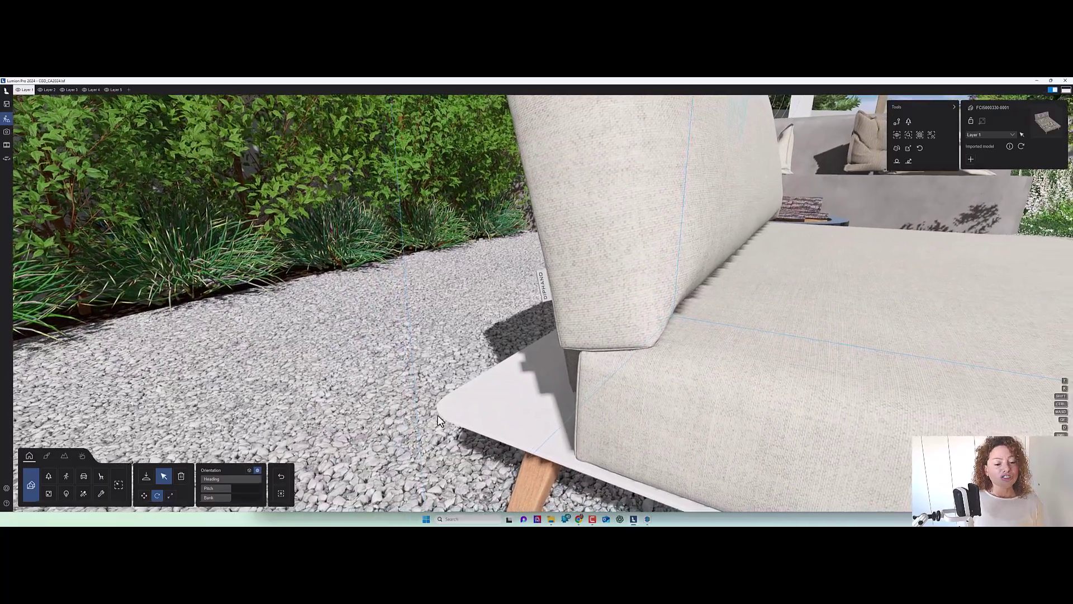
key(s)
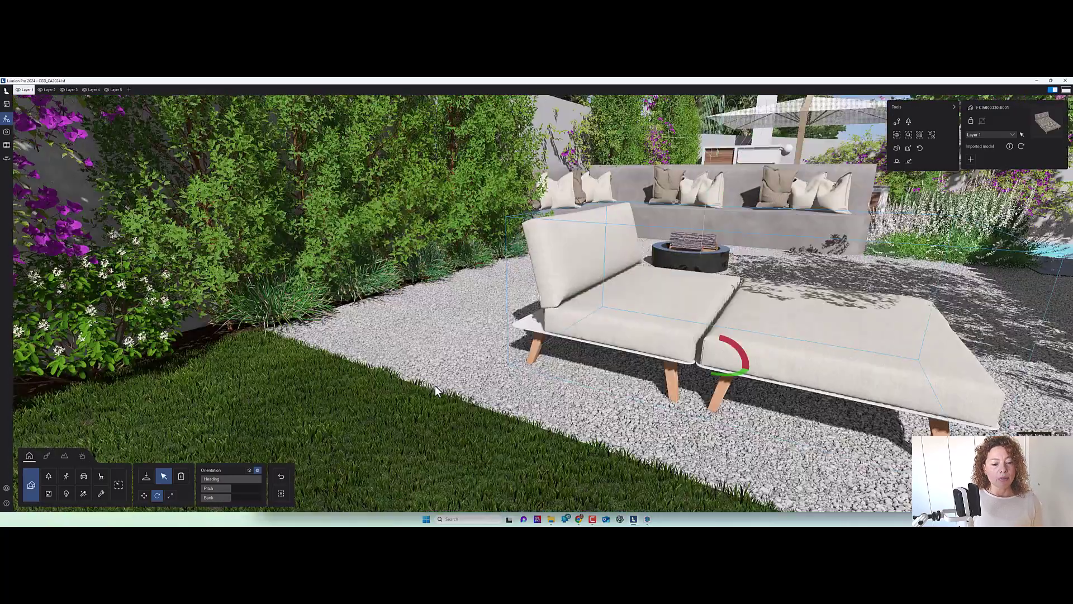
key(w)
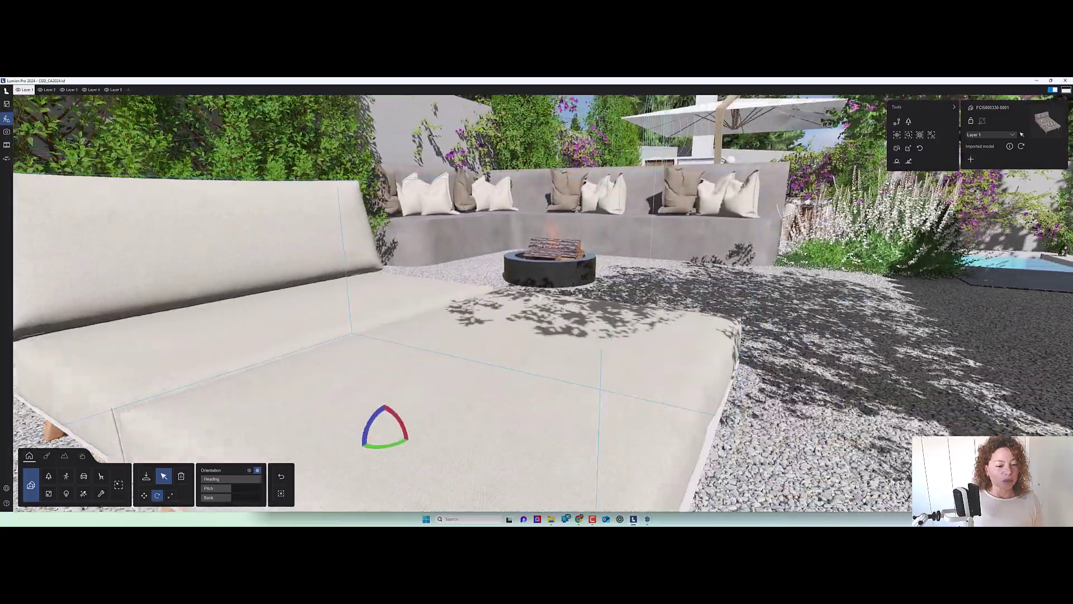
key(s)
right_drag(609, 376, 565, 376)
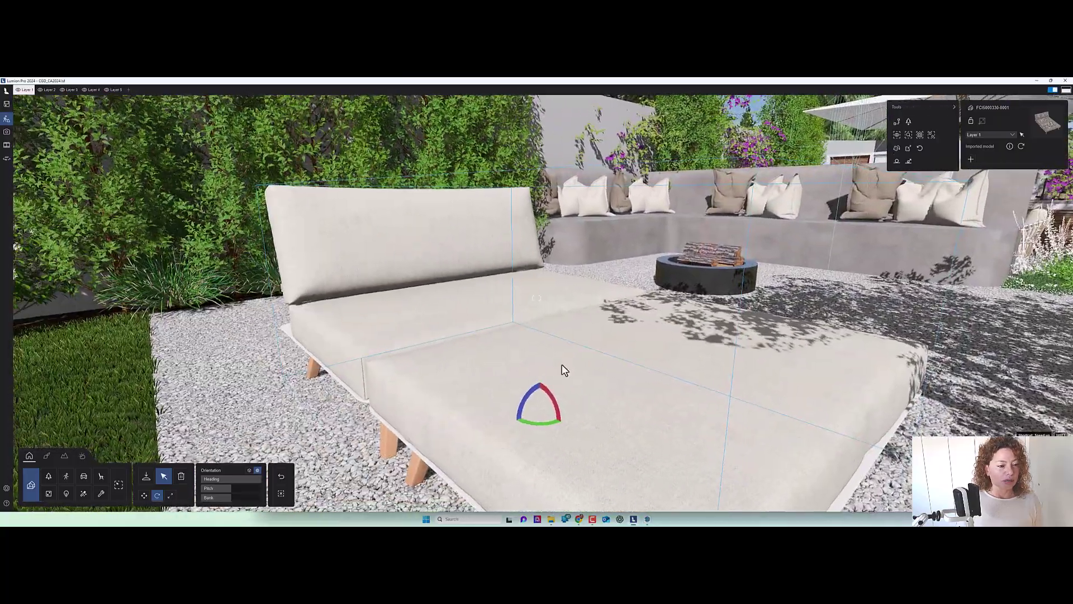
- Open the material settings of the lounger's cushion fabric in the material editor
click(47, 477)
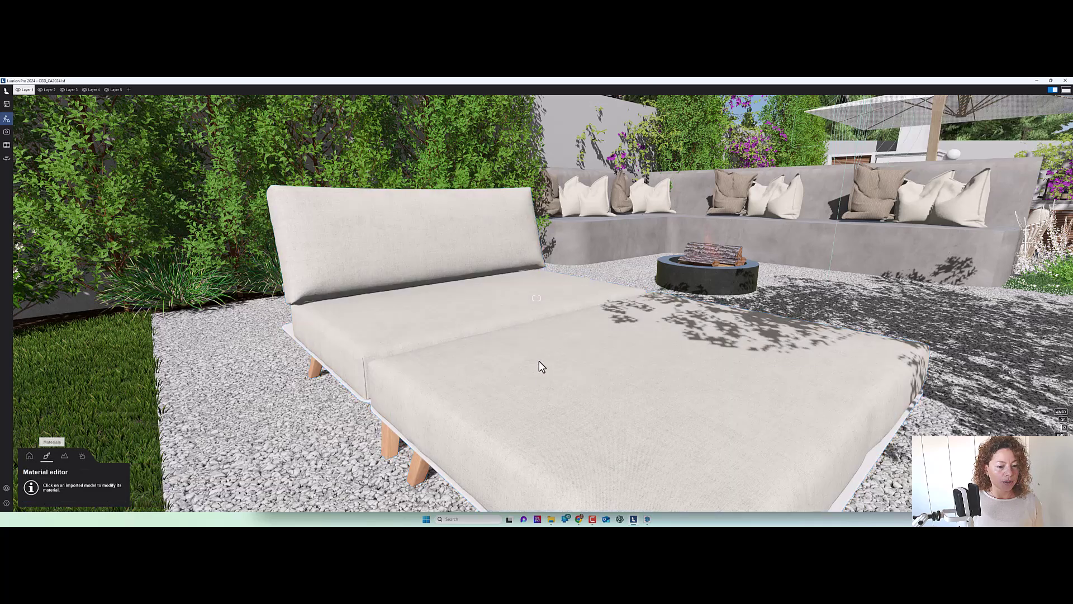
click(539, 352)
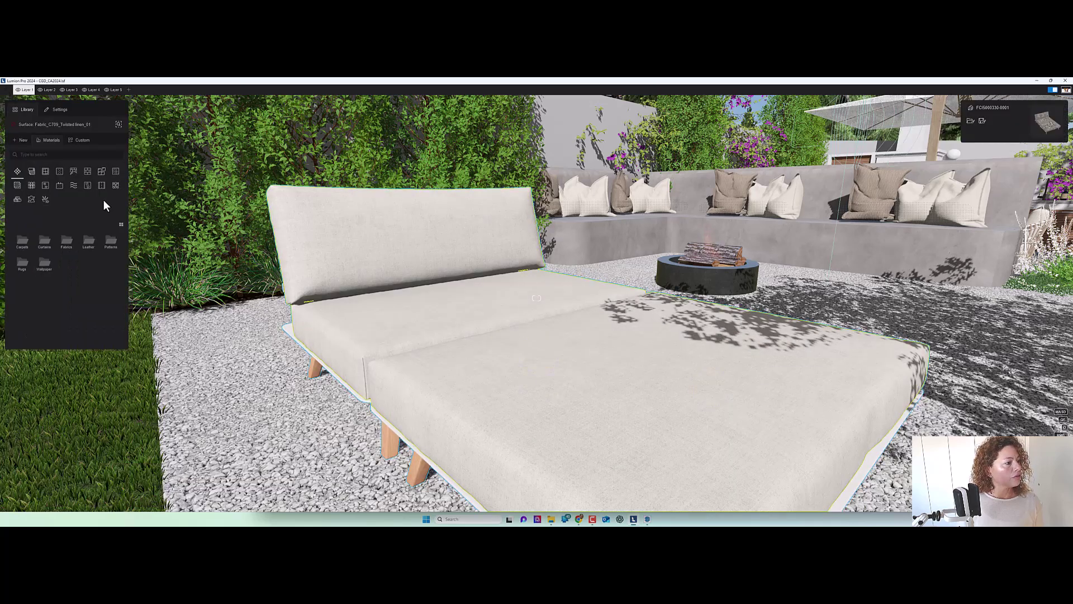
click(544, 370)
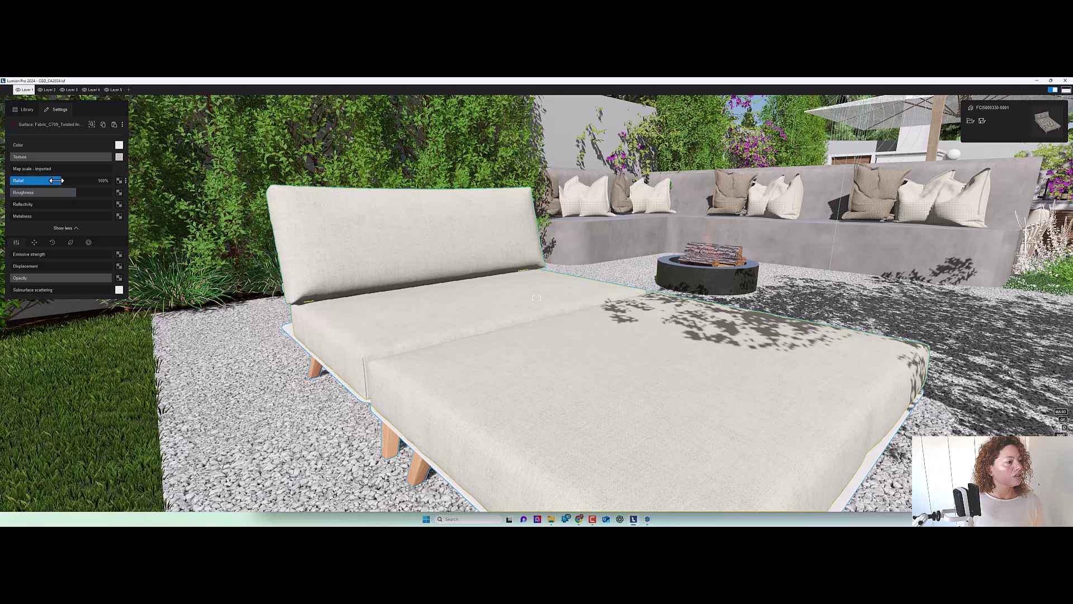
- Adjust the cushion fabric's relief to about 100% and browse for a relief map file
drag(58, 181, 60, 181)
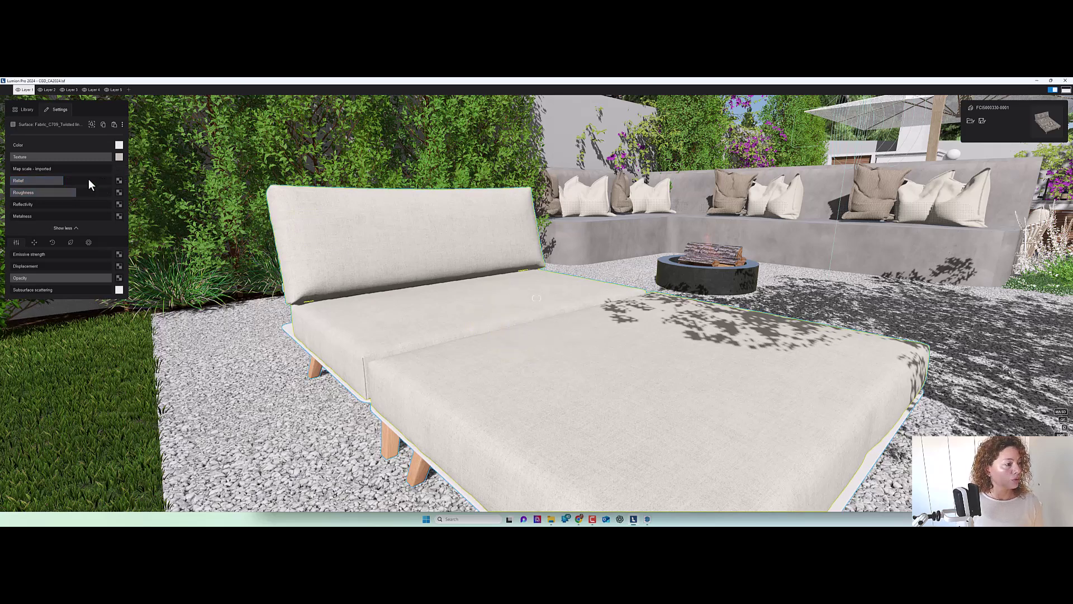
click(119, 182)
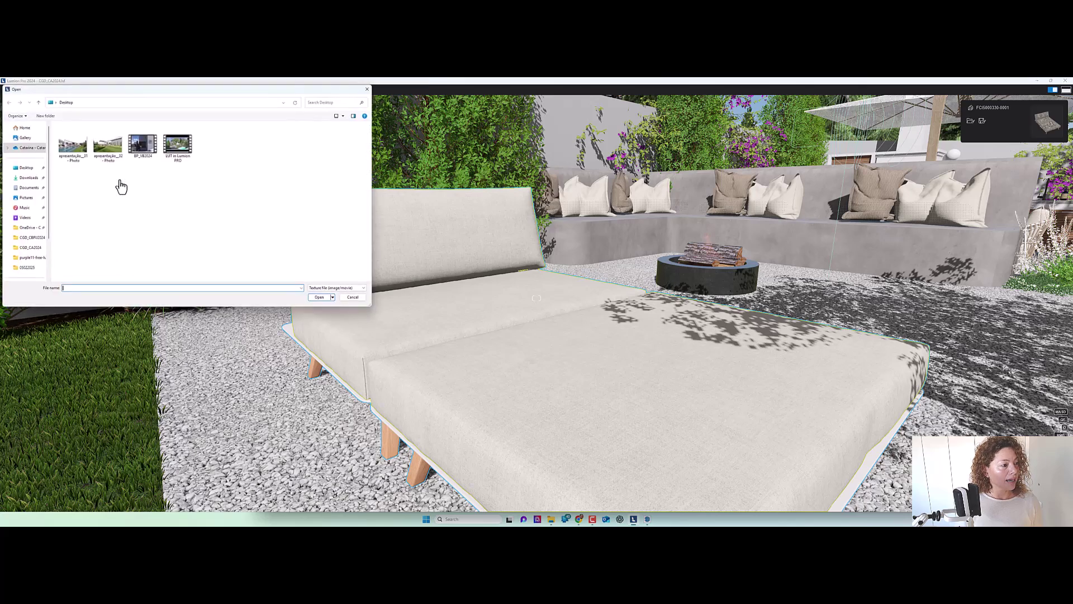
click(353, 297)
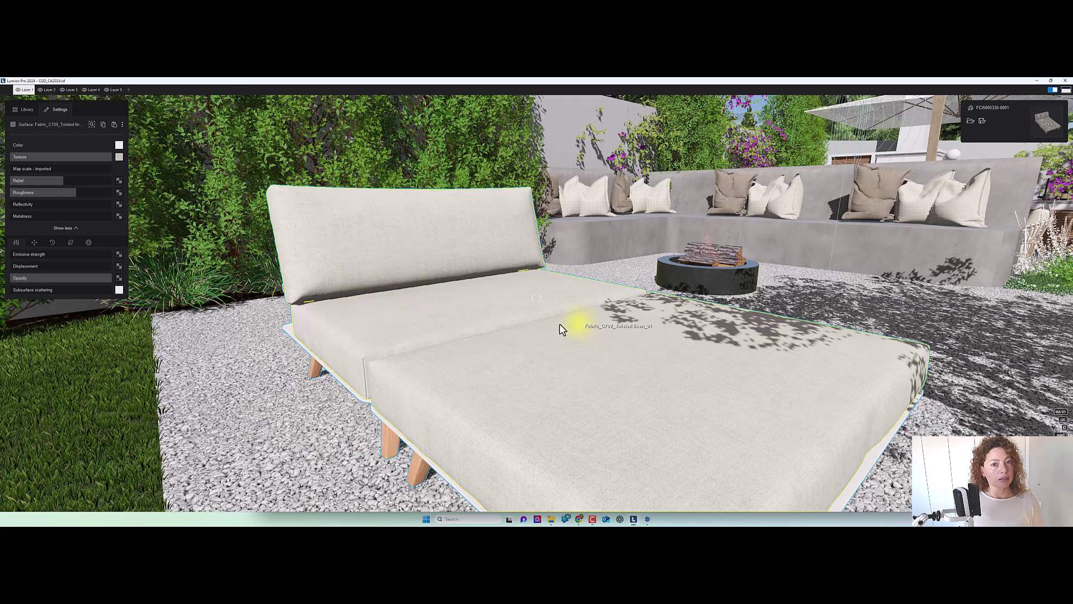
- Look at the backrest fabric up close and open the Fabrics folder of the material library
right_drag(472, 321, 494, 302)
key(w)
key(w)
key(s)
key(s)
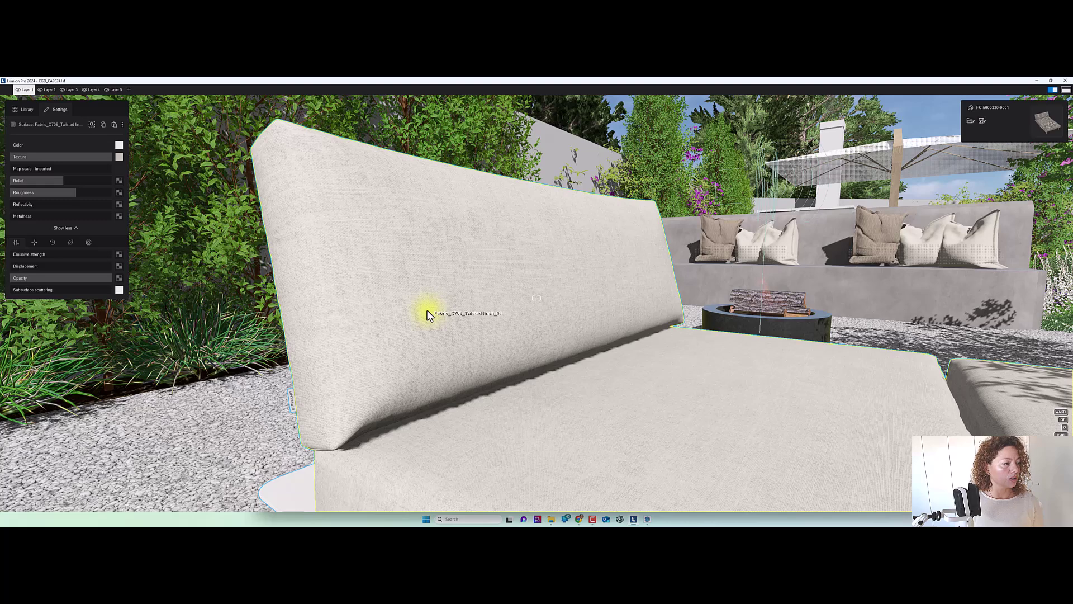
click(23, 113)
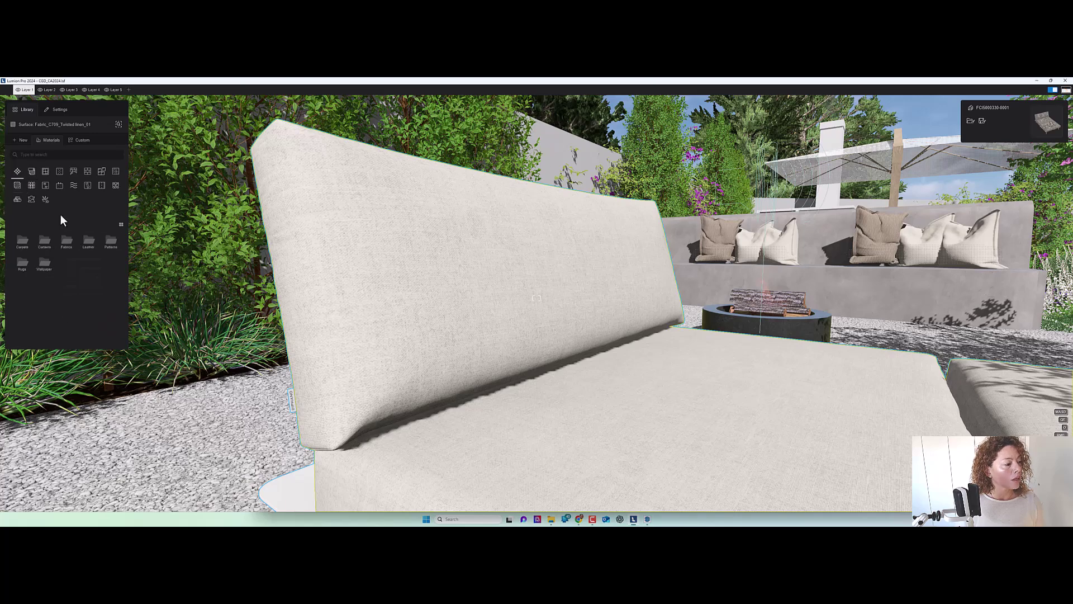
click(67, 241)
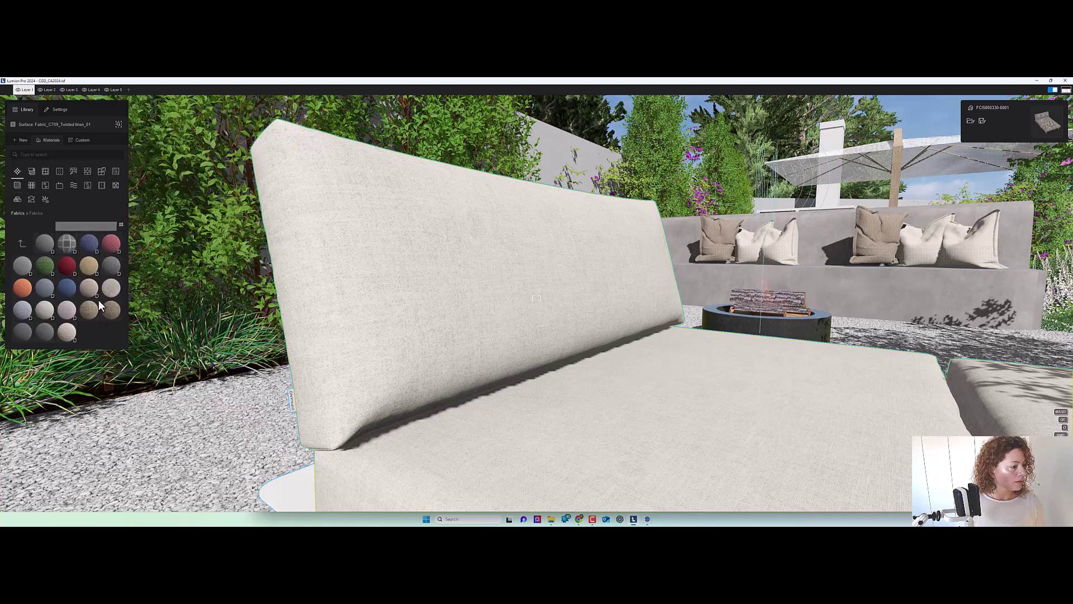
- Apply the library material Fabric Weave Couch 001 2048 to the lounger's cushions
mouse_move(92, 291)
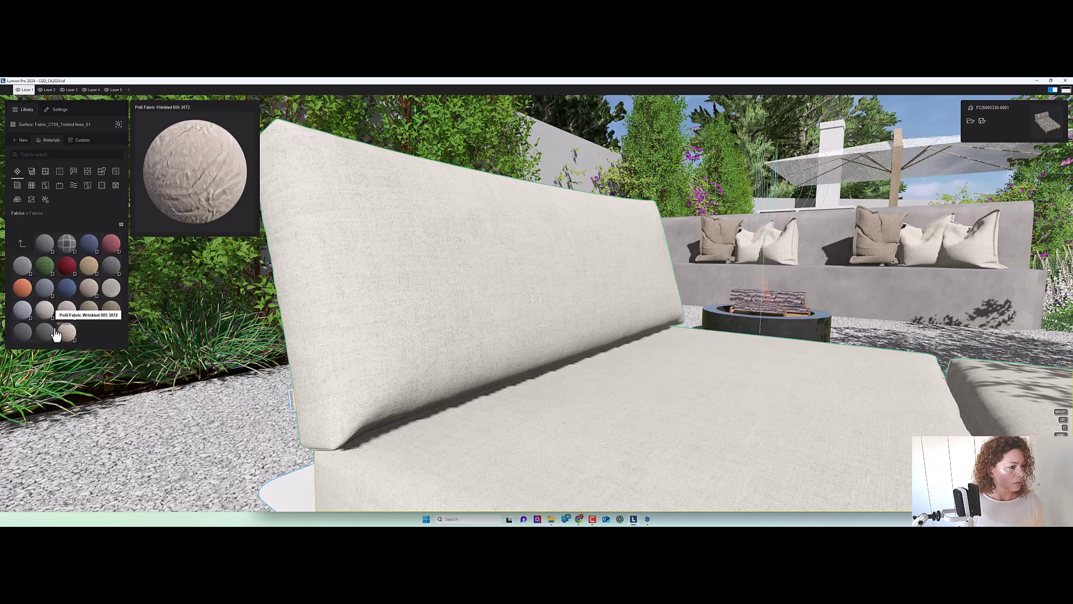
right_drag(224, 311, 139, 312)
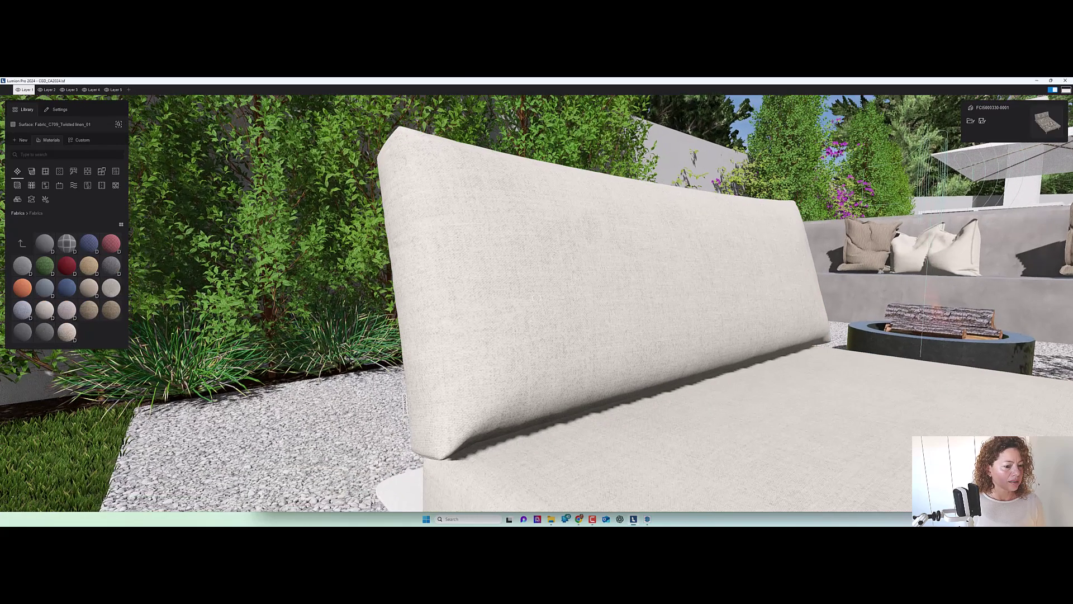
key(w)
key(s)
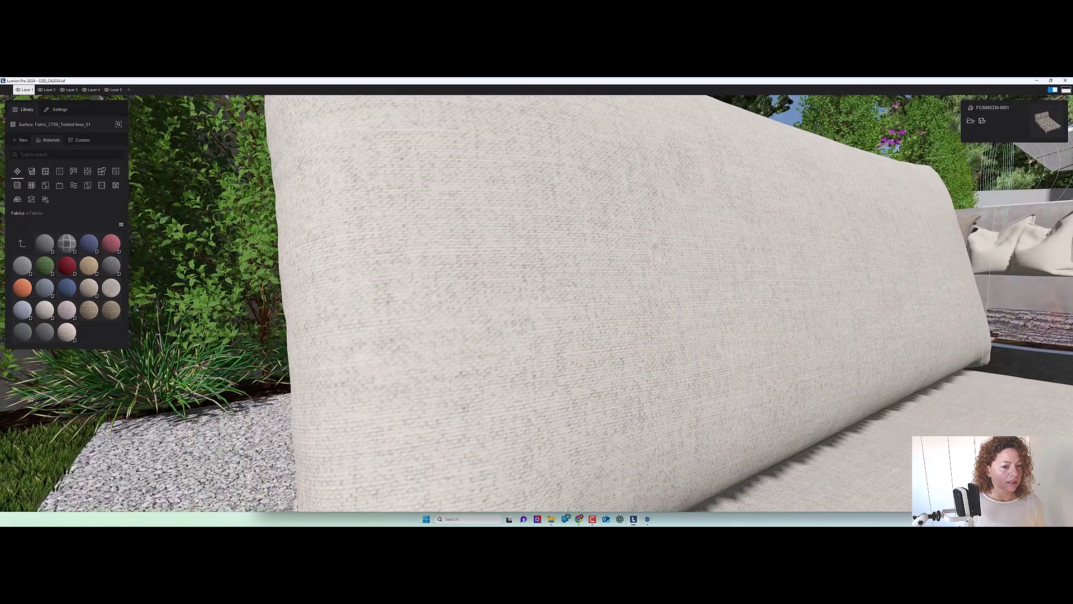
click(46, 314)
click(65, 314)
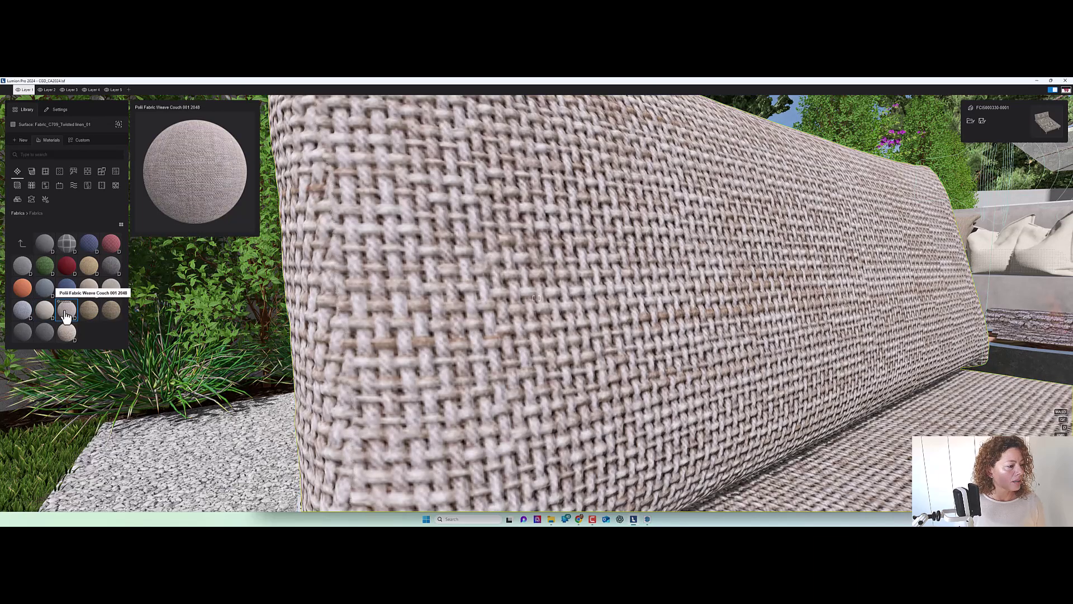
- Set the weave material's map scale to about 0.2 m and lower its texture strength to about 68%
double_click(65, 314)
drag(37, 171, 22, 170)
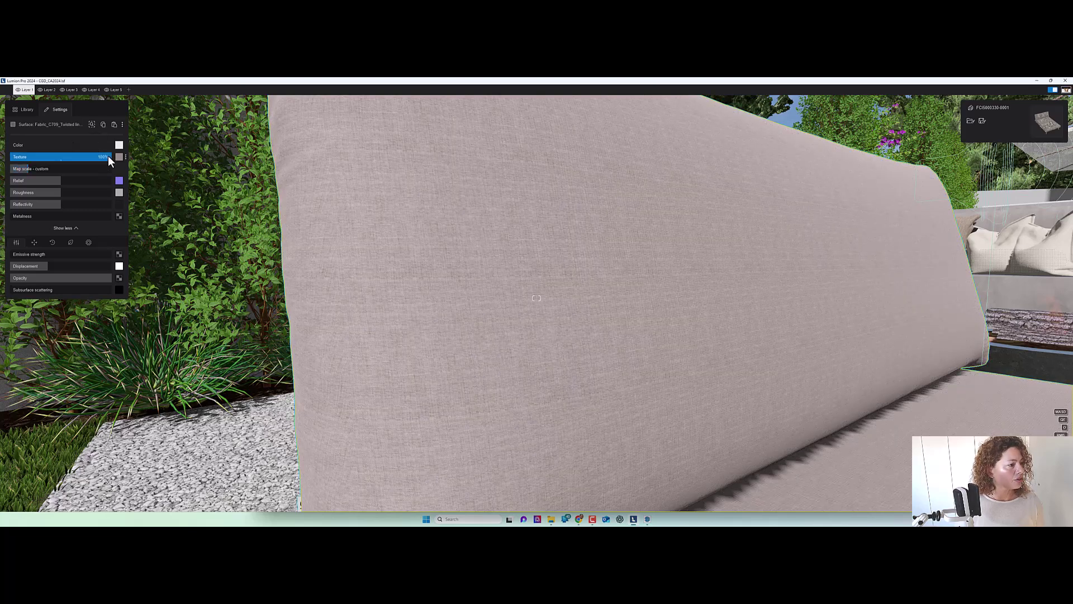
drag(100, 157, 92, 157)
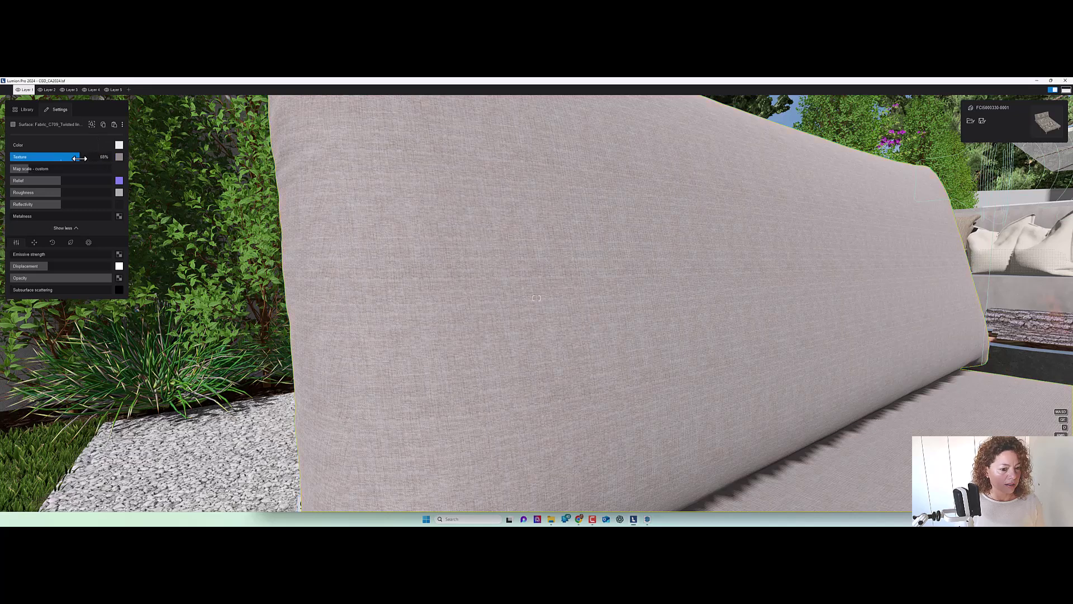
drag(65, 168, 30, 169)
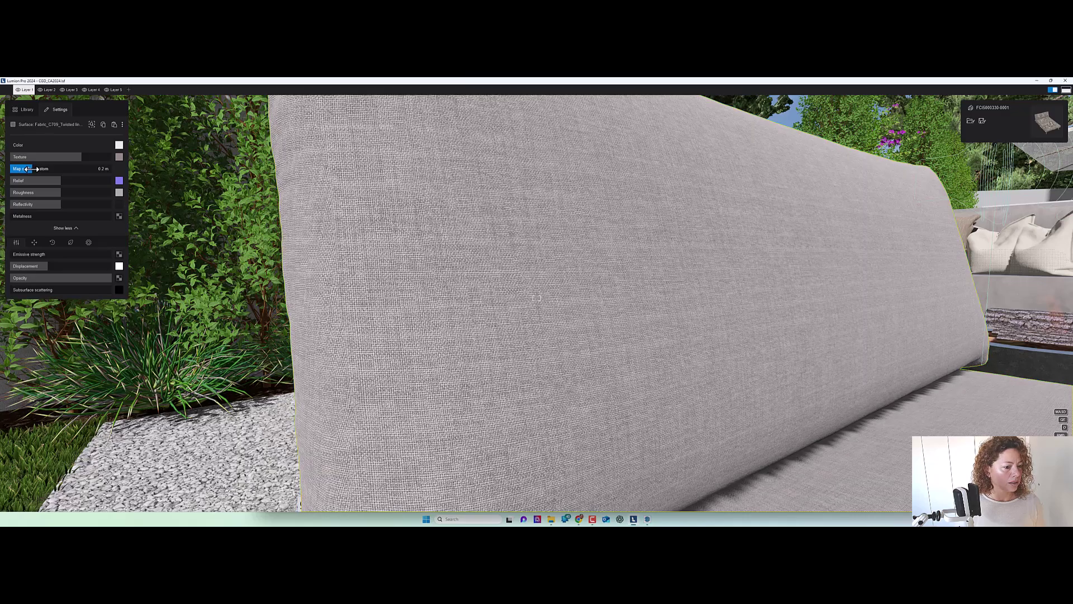
scroll(566, 300, down, 6)
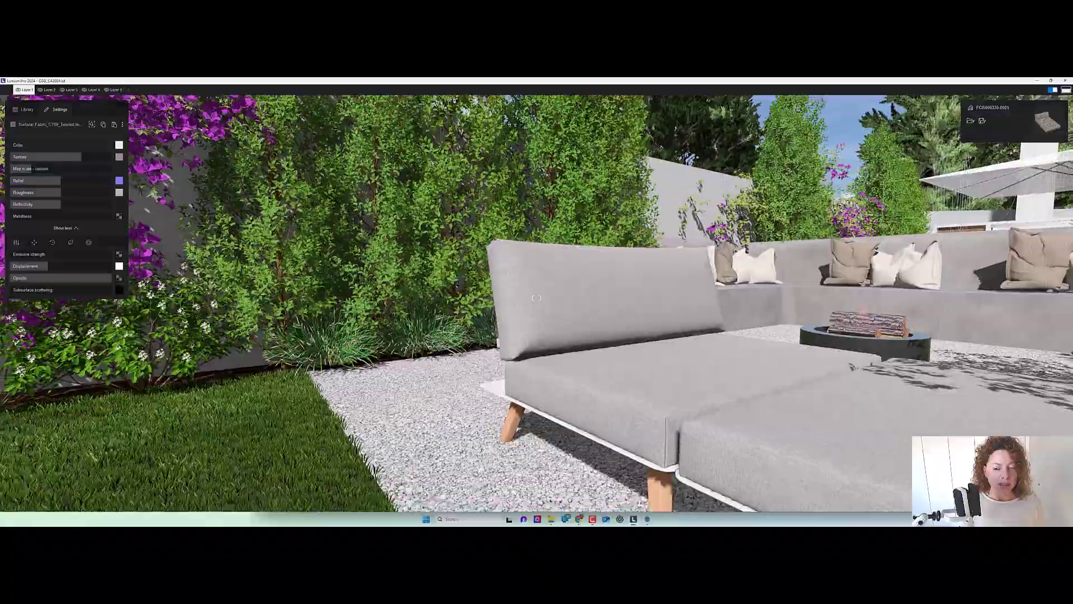
- Examine the fabric on the lounger's backrest and seat cushions from the front corner
right_drag(537, 298, 486, 347)
key(s)
key(w)
key(w)
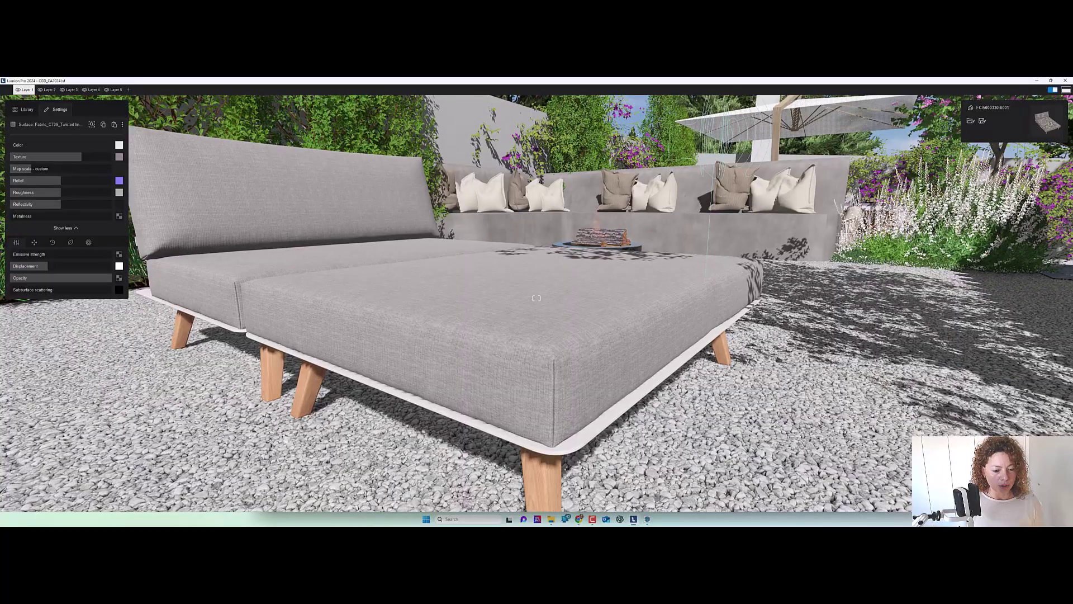
right_drag(526, 338, 467, 359)
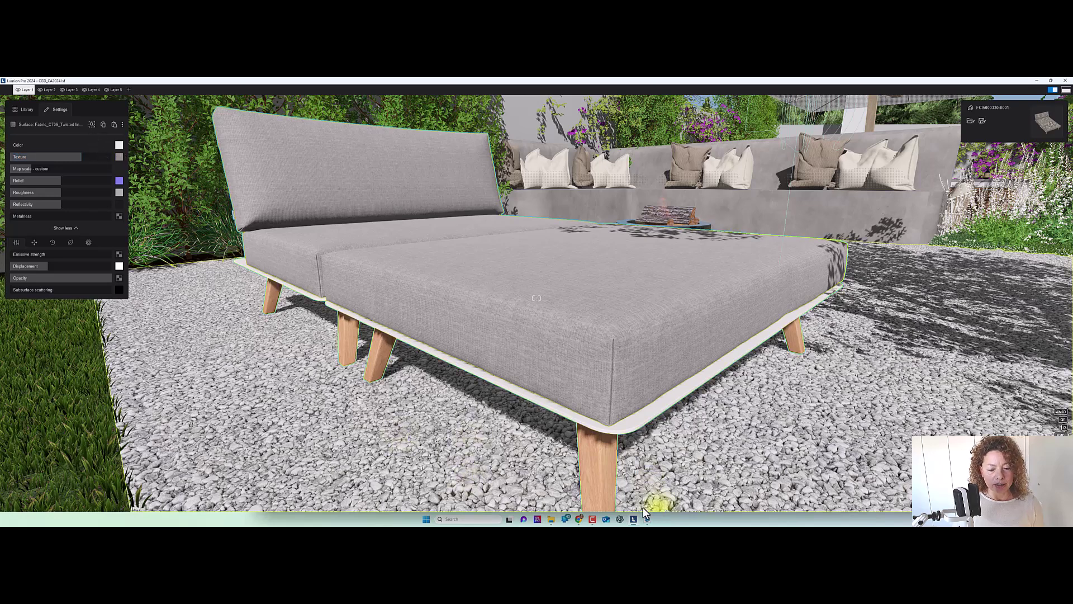
- Switch to the browser with the Diphano lounger page and open its fabric material page
click(579, 522)
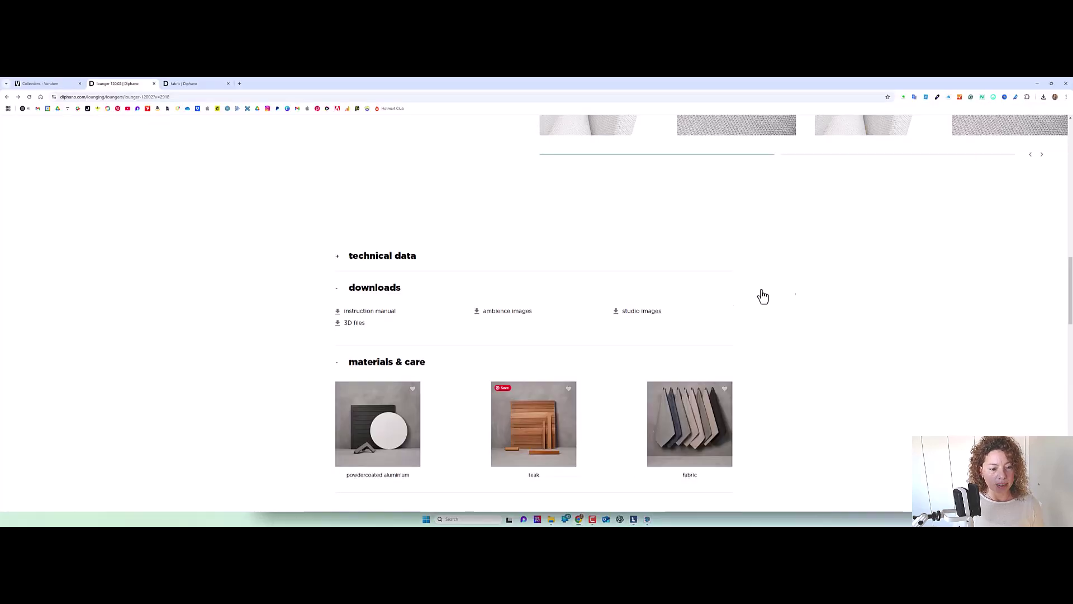
scroll(864, 311, up, 5)
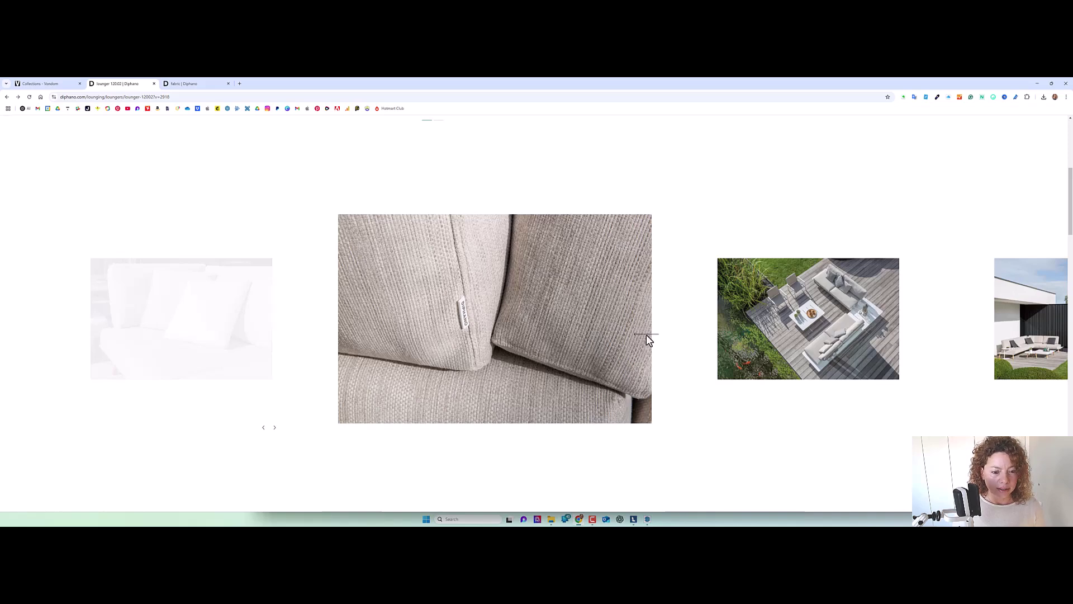
scroll(647, 334, down, 5)
scroll(645, 333, down, 2)
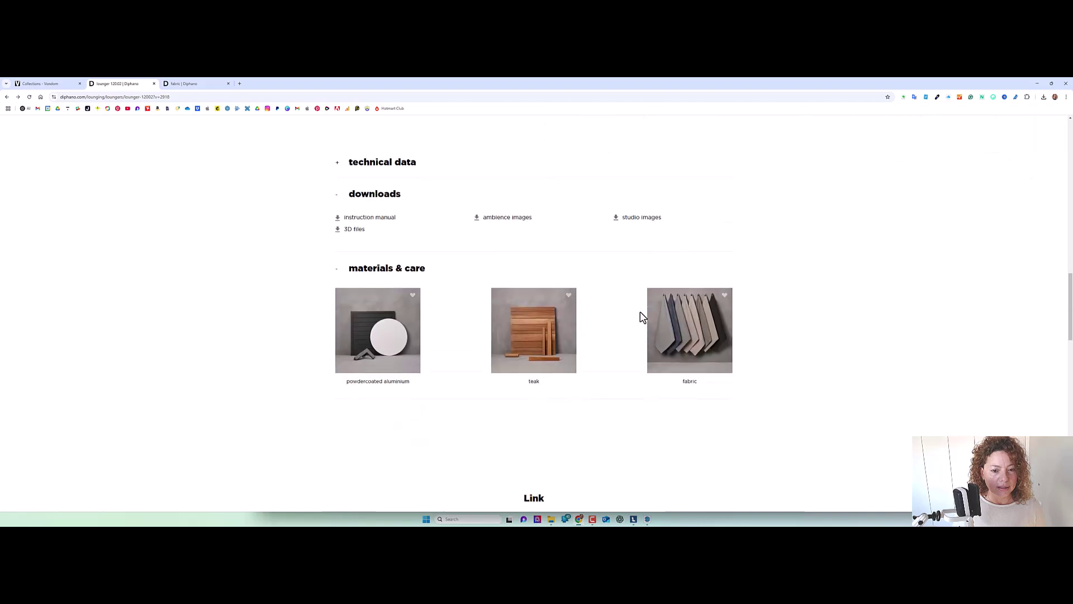
click(688, 348)
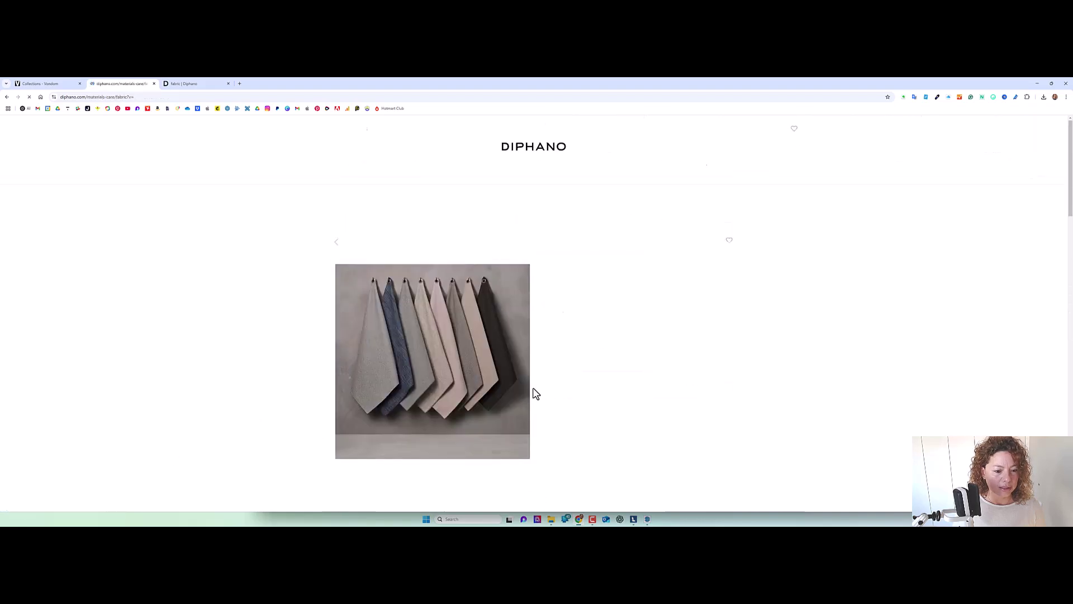
- Open the enlarged C709 twisted linen swatch among the possible colors and save its image to the Downloads folder
scroll(580, 340, down, 5)
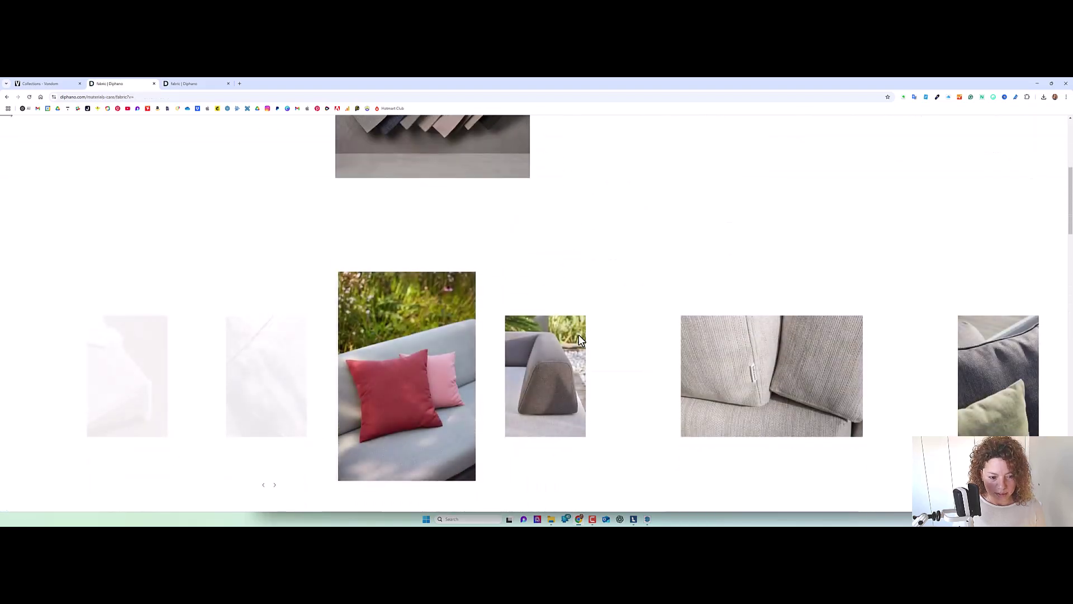
scroll(580, 340, down, 3)
scroll(580, 338, down, 5)
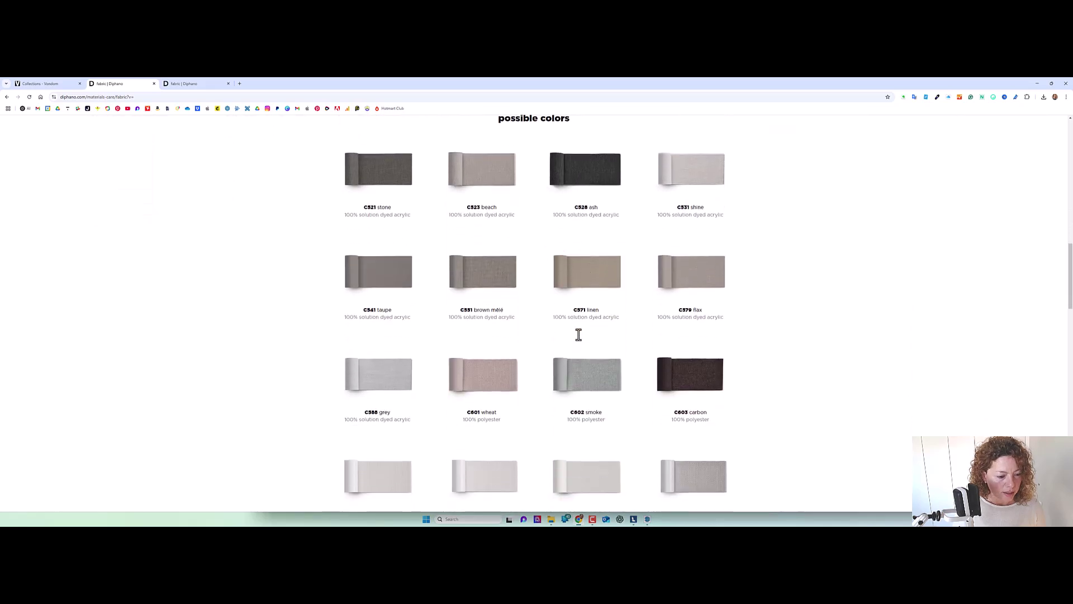
scroll(580, 338, down, 3)
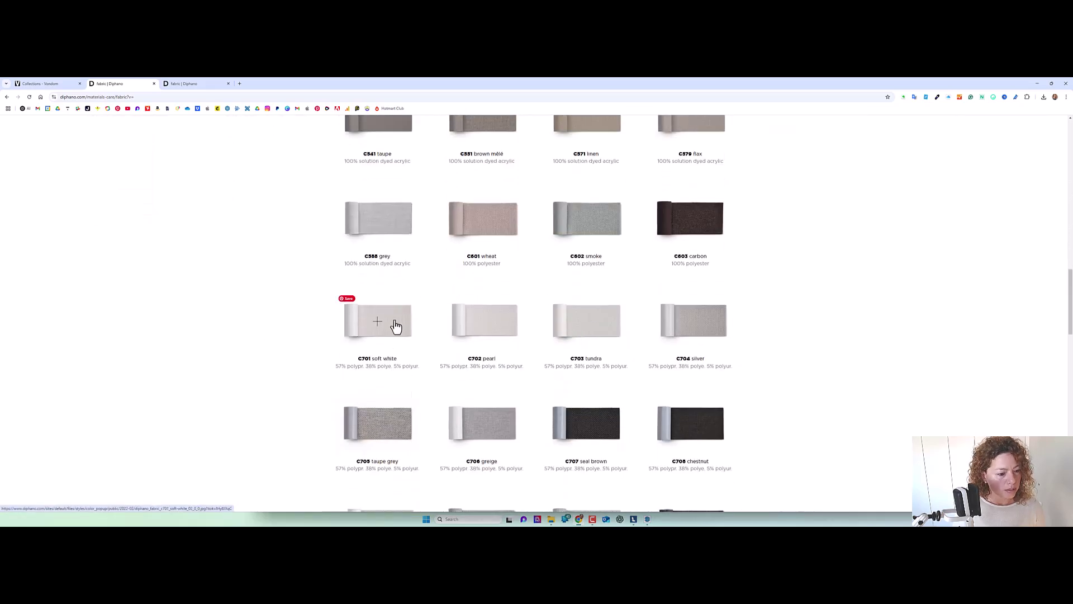
scroll(395, 326, down, 2)
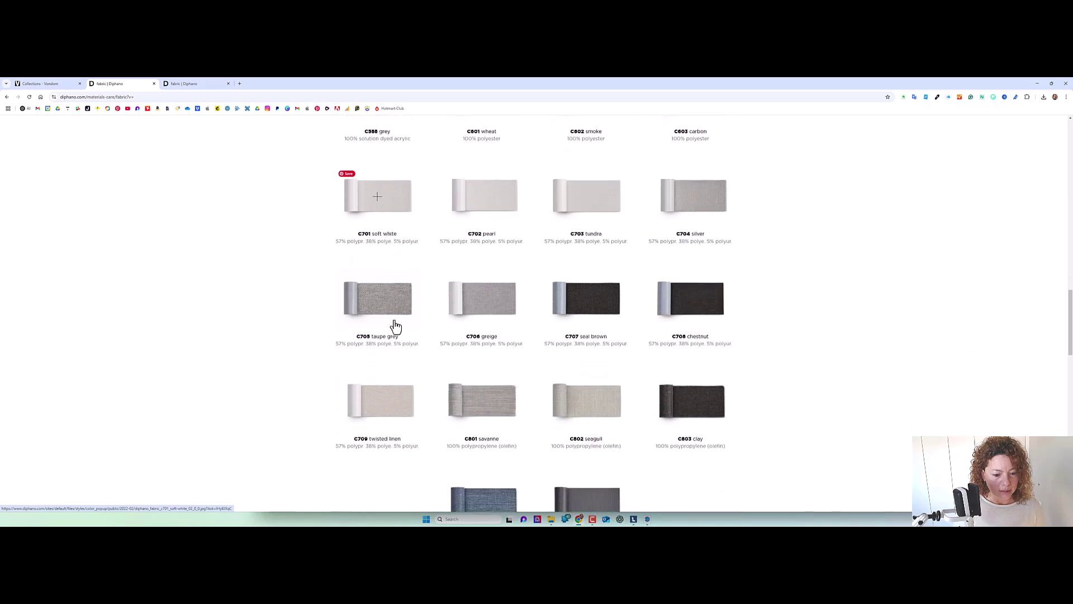
click(385, 406)
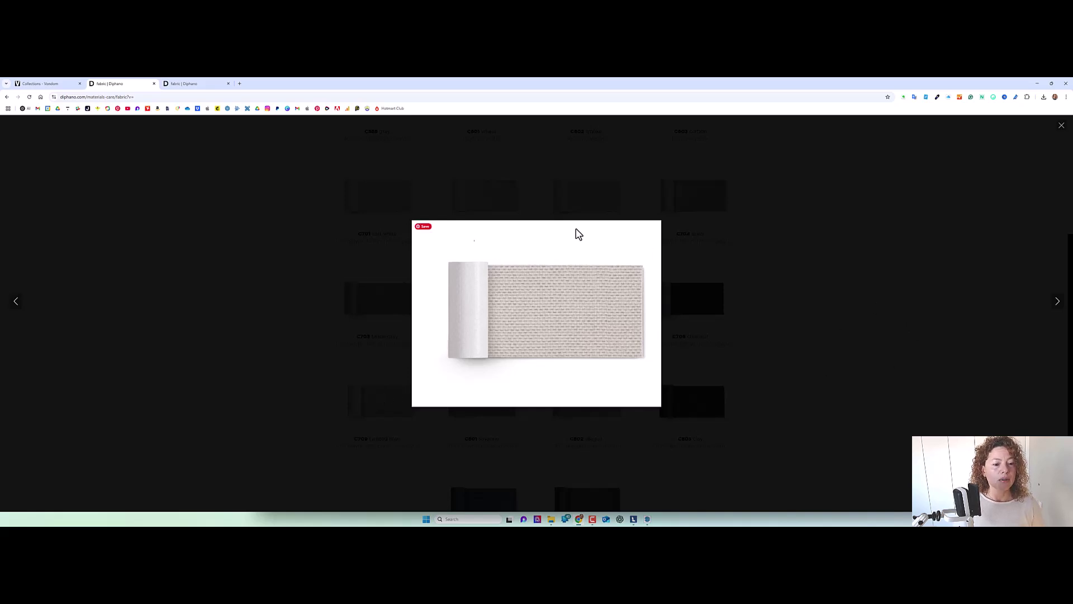
right_click(545, 311)
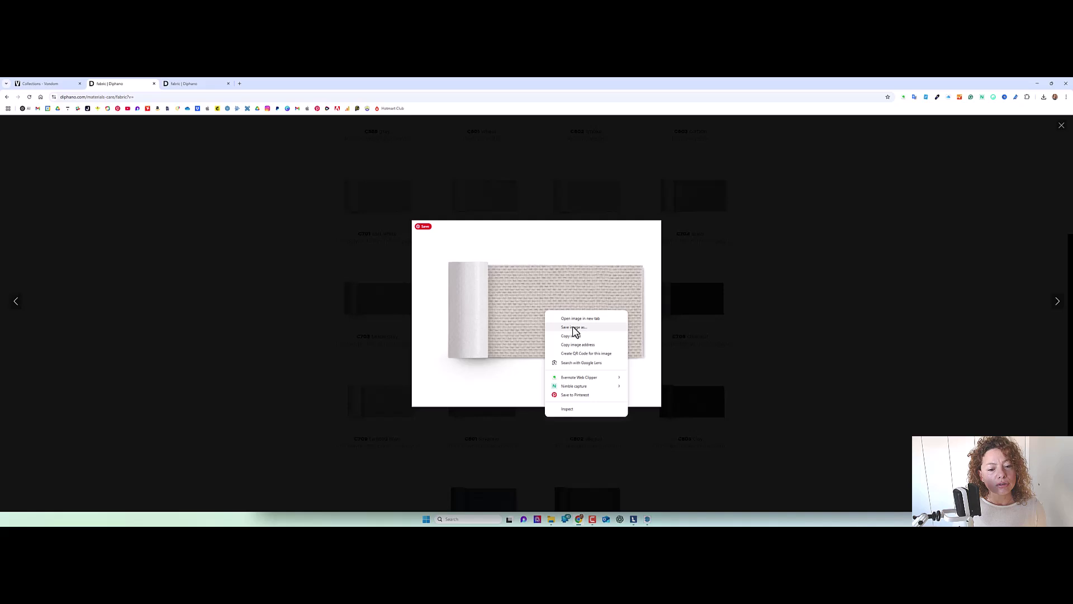
click(574, 328)
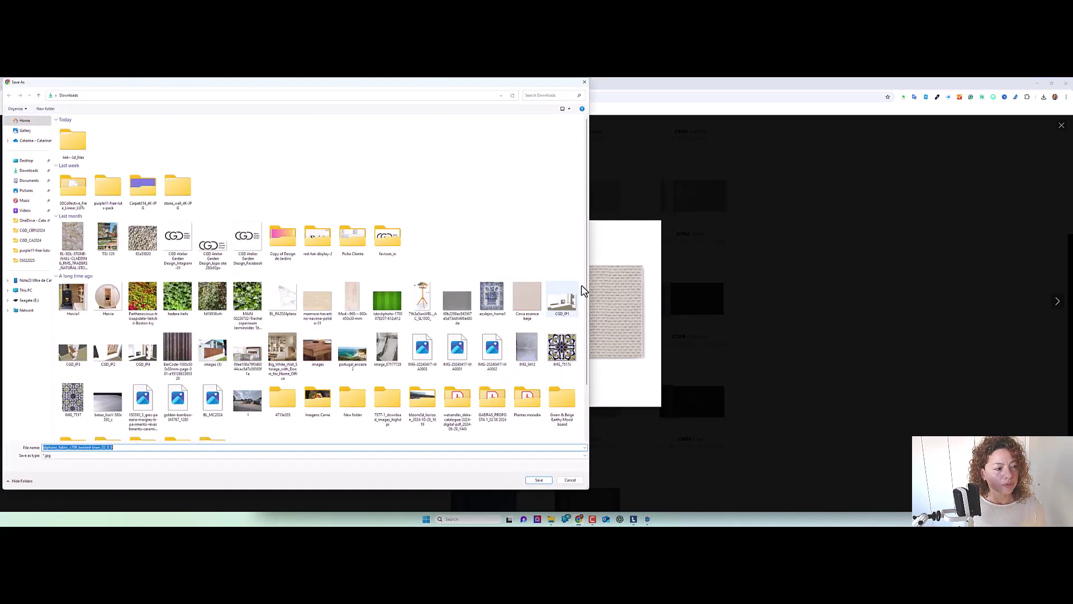
click(539, 480)
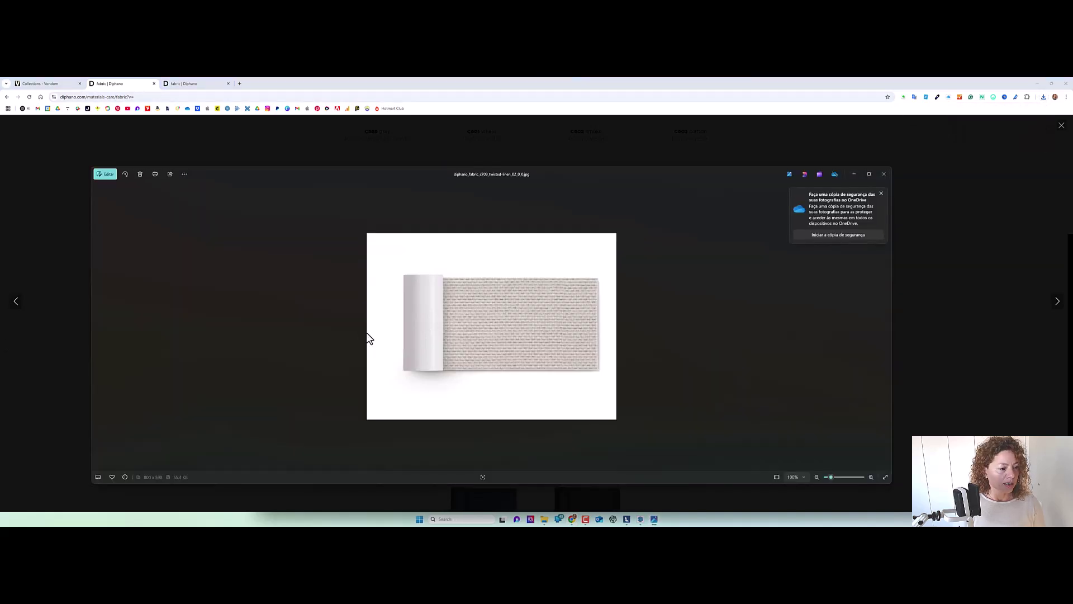
- Crop the saved twisted linen image to the woven area only, about 482 x 285 pixels, save it and close the photo viewer
click(105, 174)
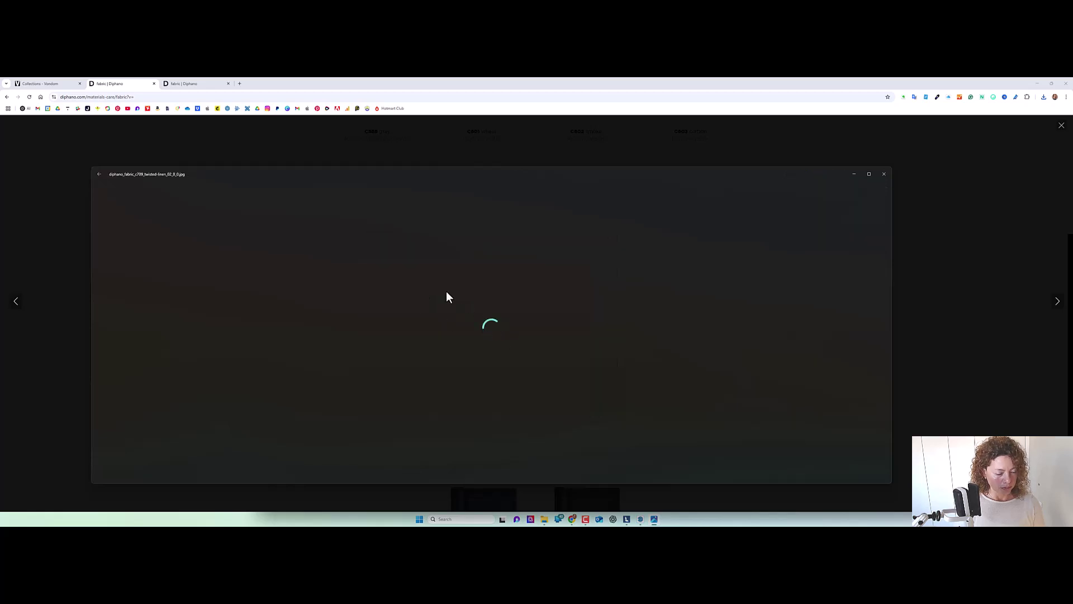
drag(351, 327, 434, 319)
drag(585, 328, 563, 321)
drag(491, 225, 489, 280)
drag(494, 431, 491, 356)
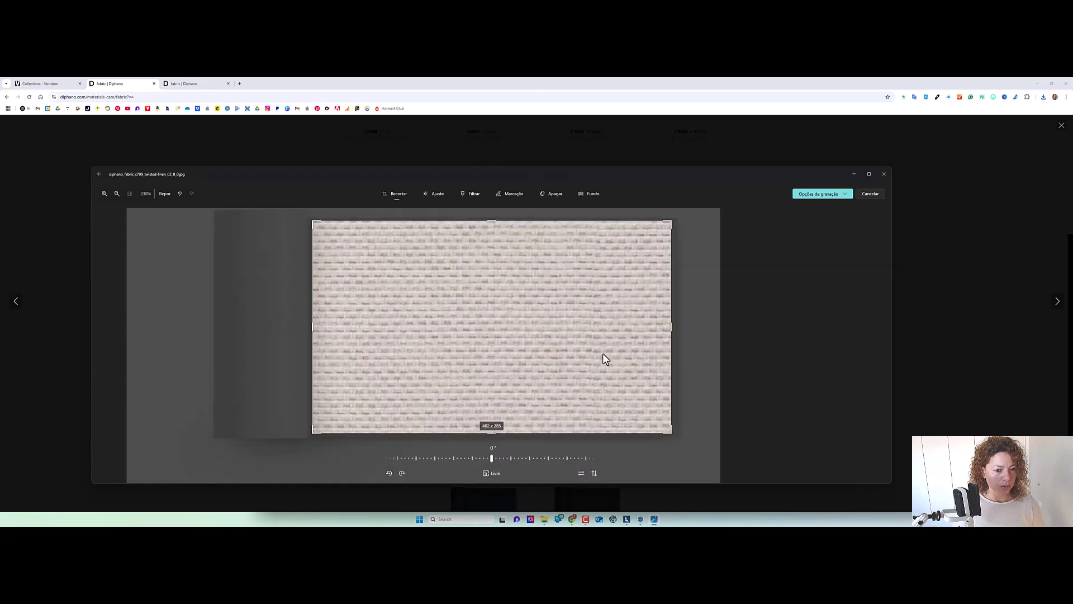
click(845, 203)
click(808, 216)
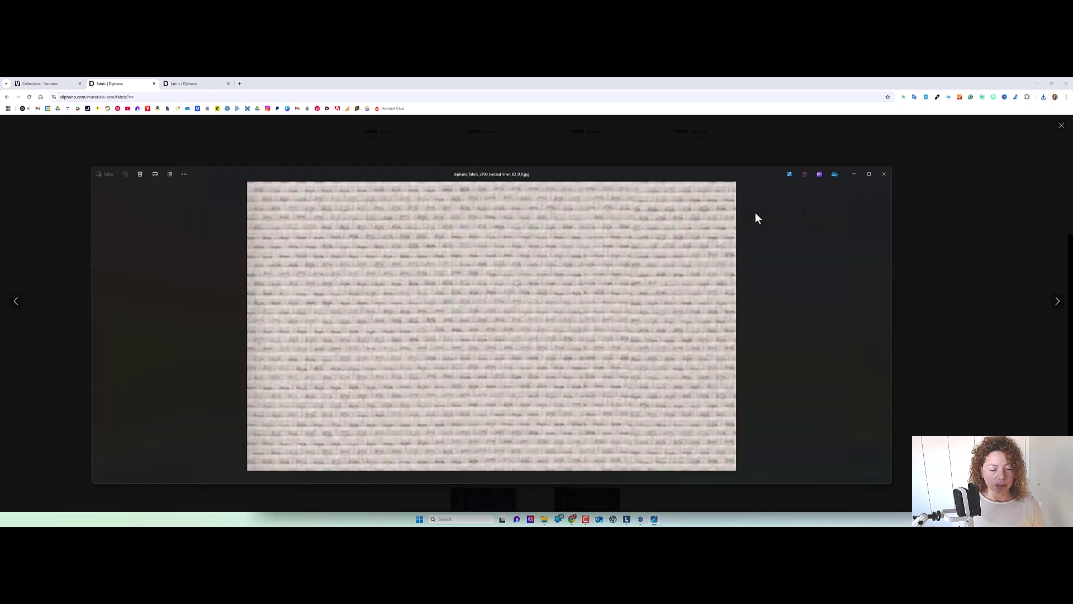
click(877, 176)
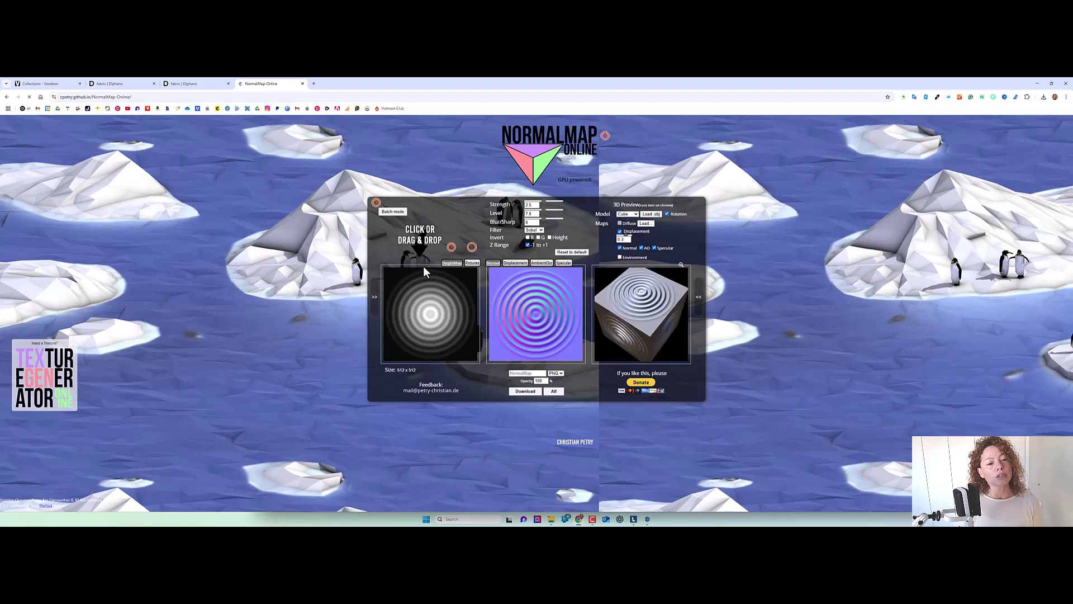
- Load the cropped twisted linen image from Downloads into NormalMap Online as the source picture
click(426, 325)
click(76, 147)
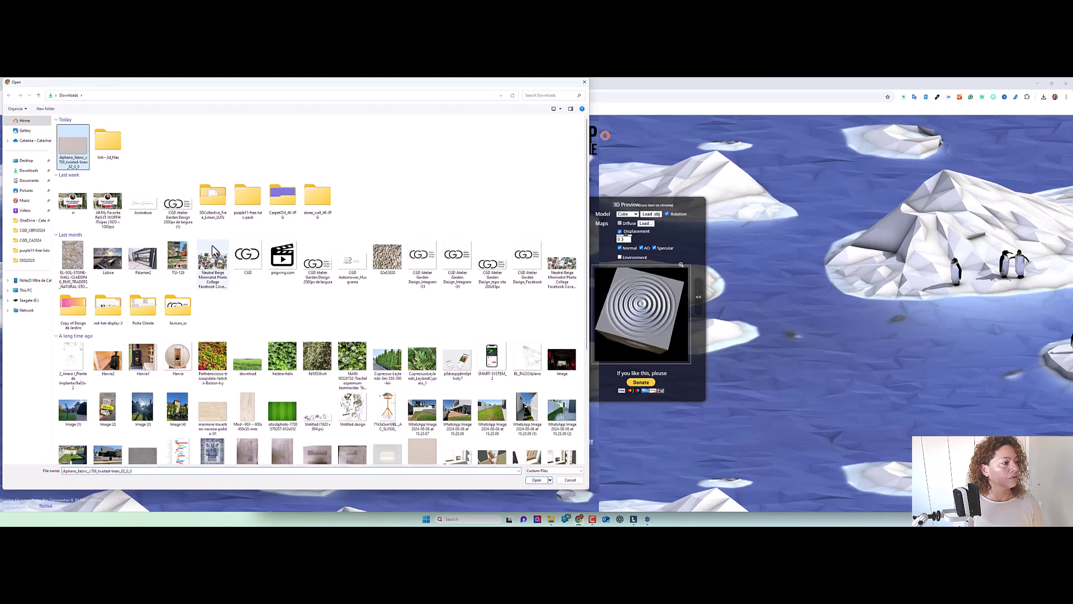
click(535, 479)
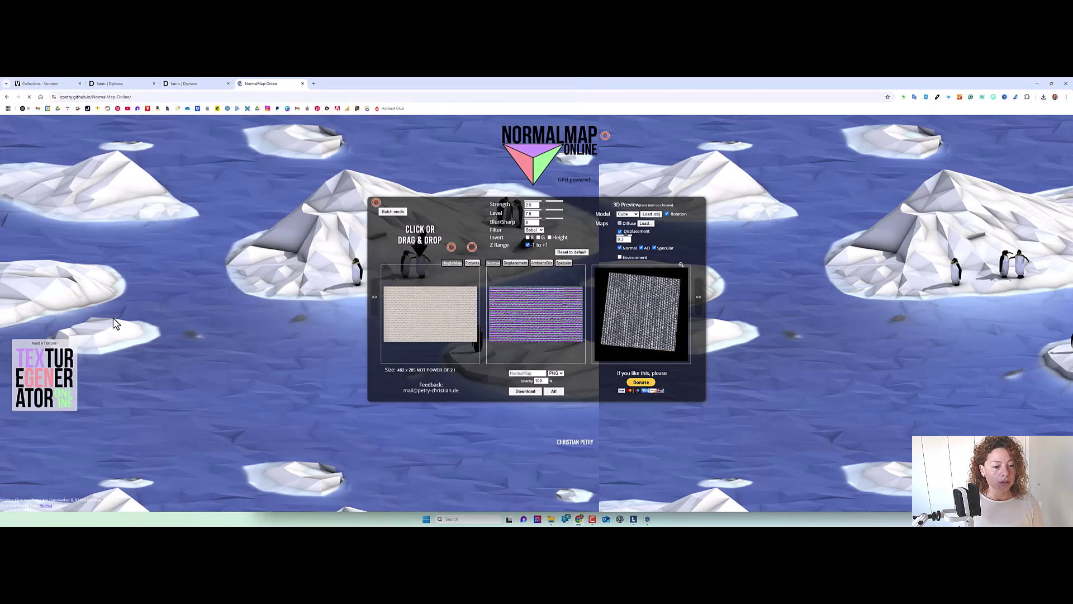
- Preview the generated map types and download the normal map and the displacement map as PNG files
click(521, 263)
click(541, 262)
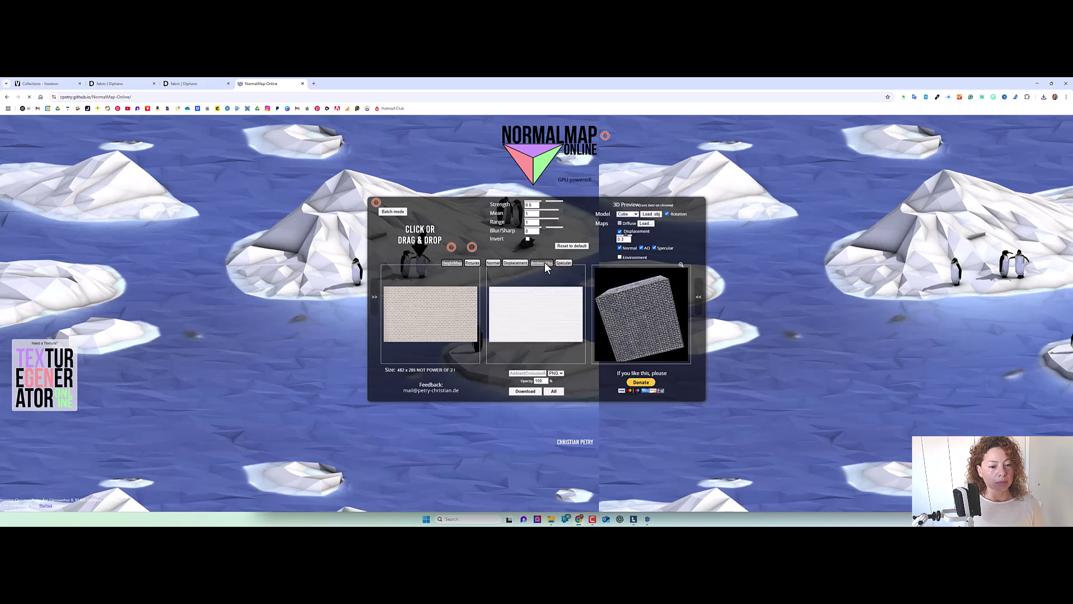
click(564, 263)
click(493, 263)
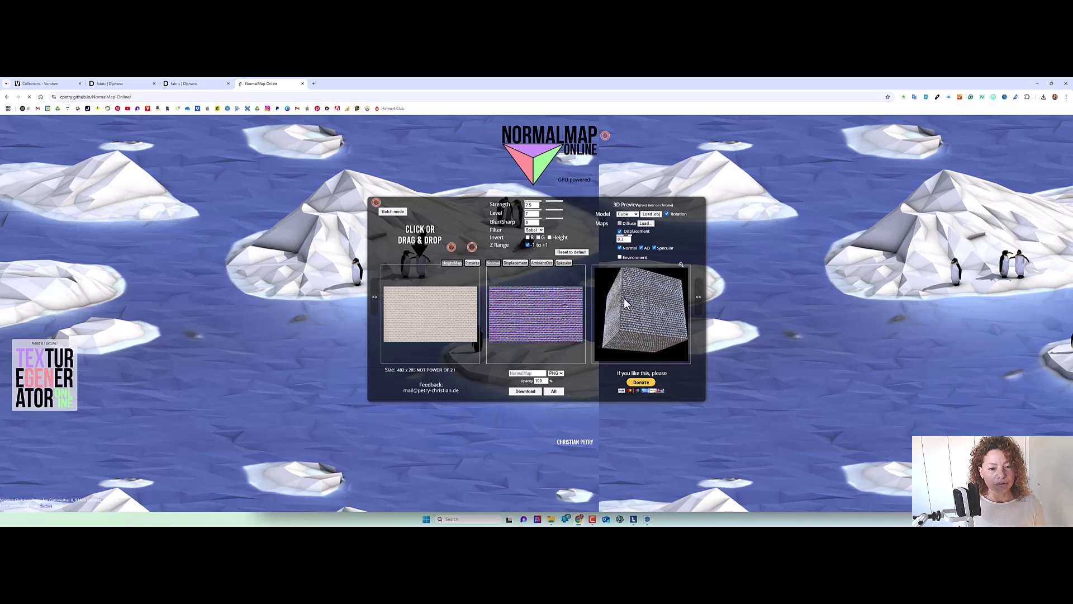
click(525, 391)
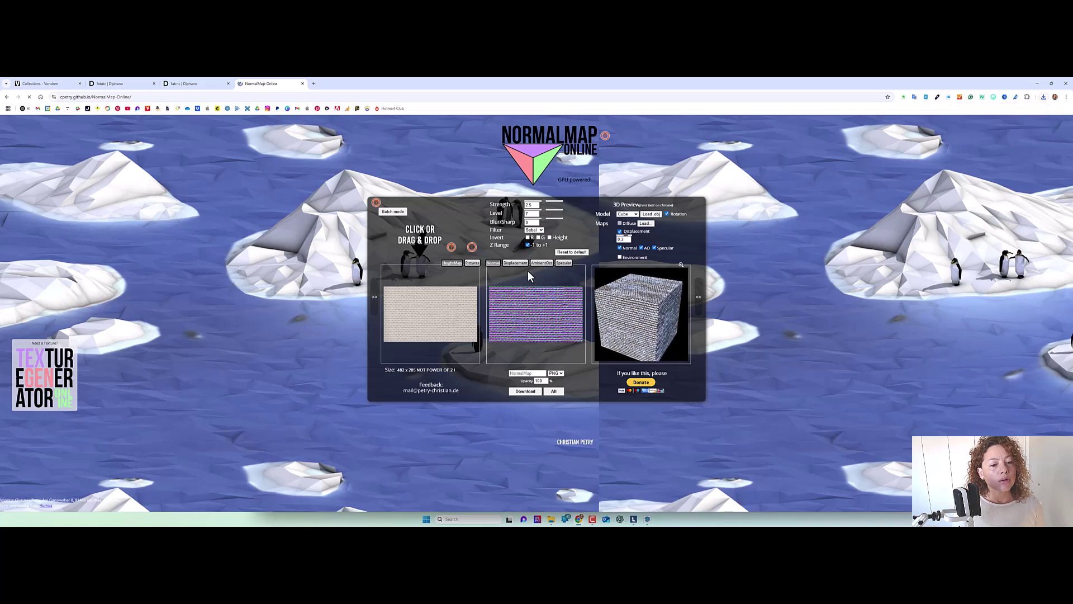
click(515, 263)
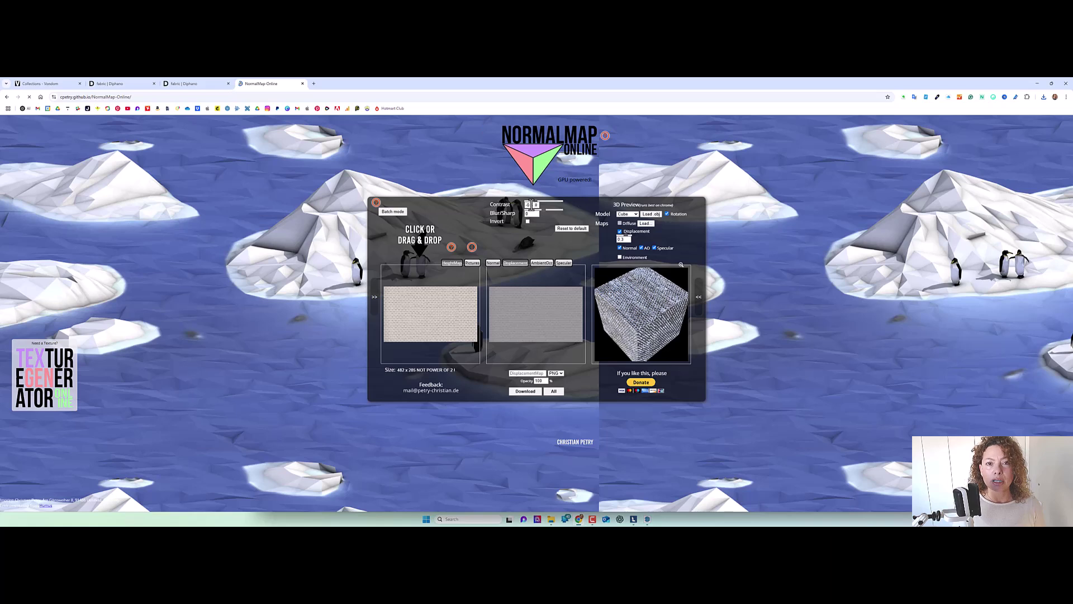
click(524, 390)
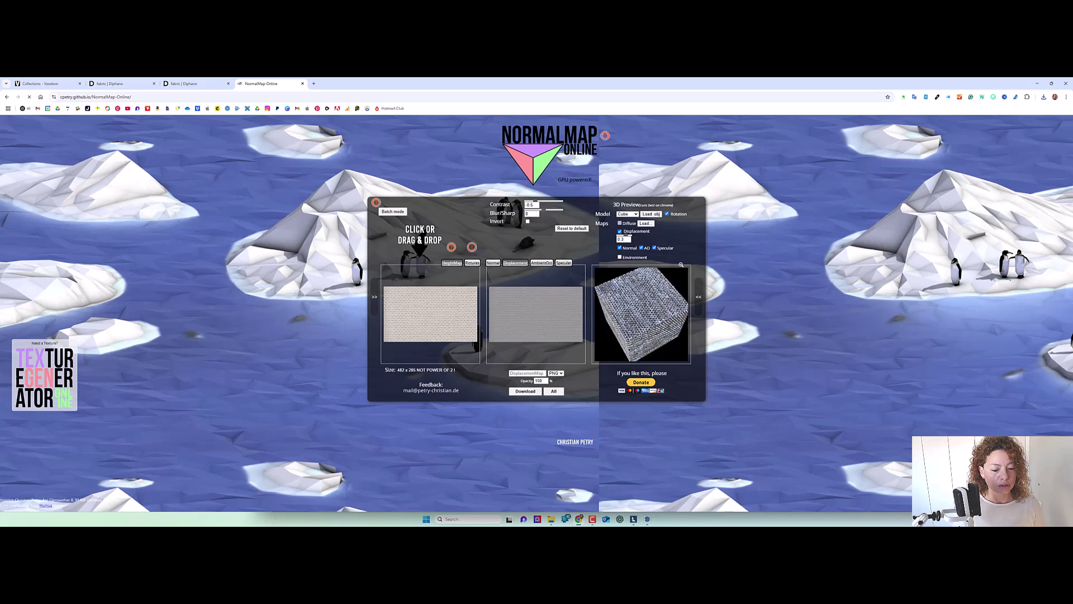
- Switch back to Lumion and examine the lounger's cushion fabric up close and from farther away in the garden
click(635, 517)
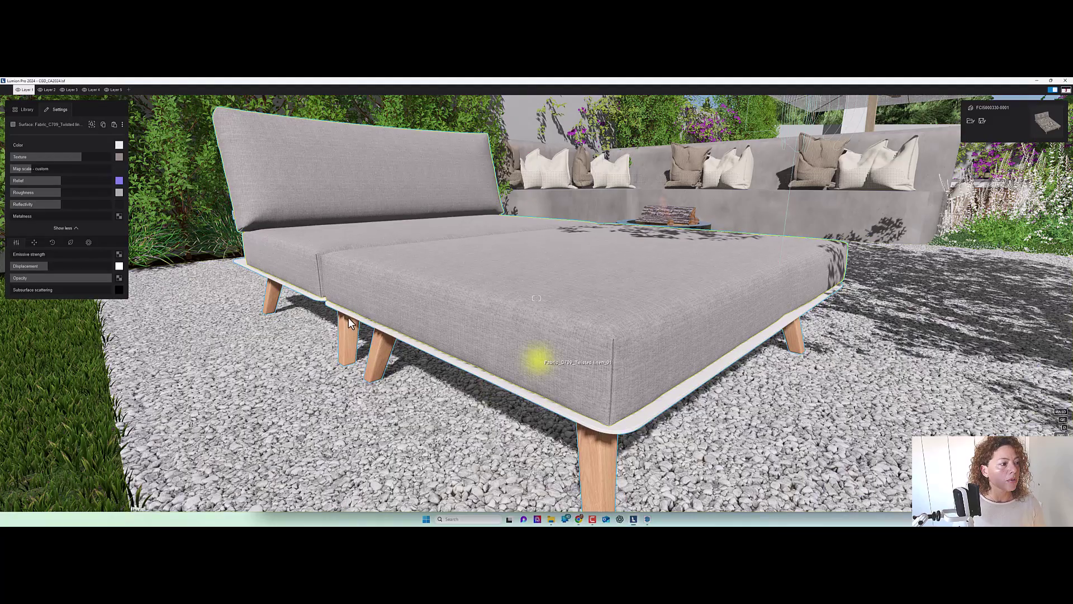
key(s)
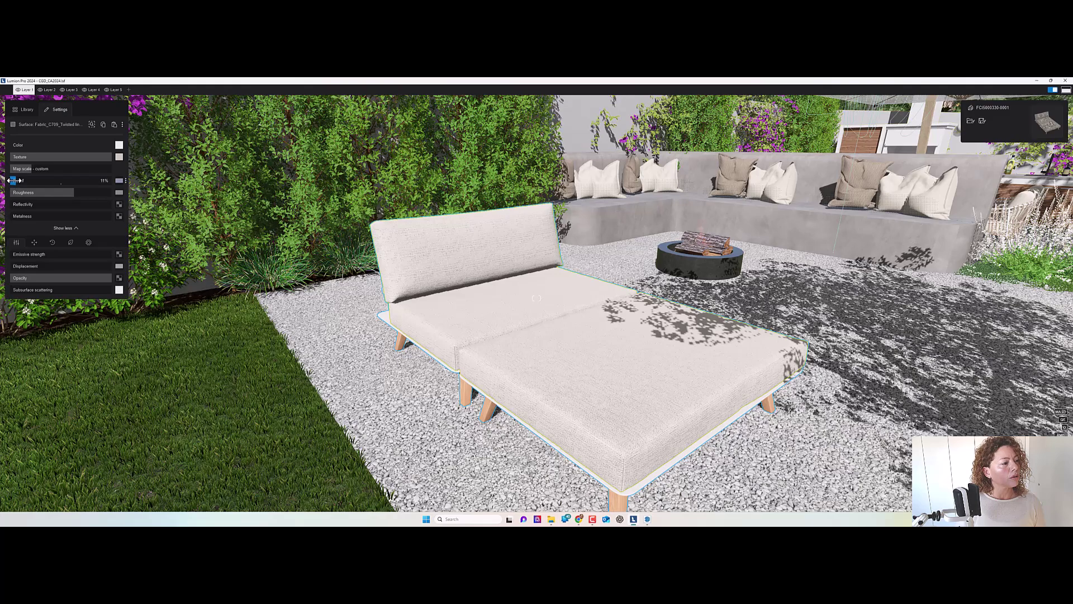
right_drag(483, 297, 548, 317)
key(w)
key(s)
key(w)
key(s)
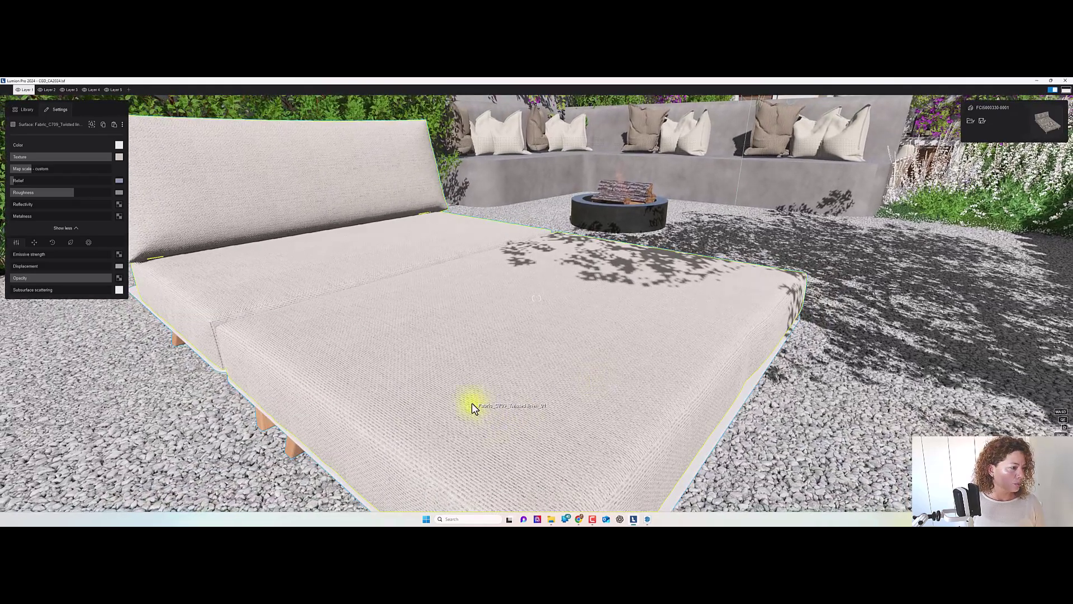
mouse_move(123, 181)
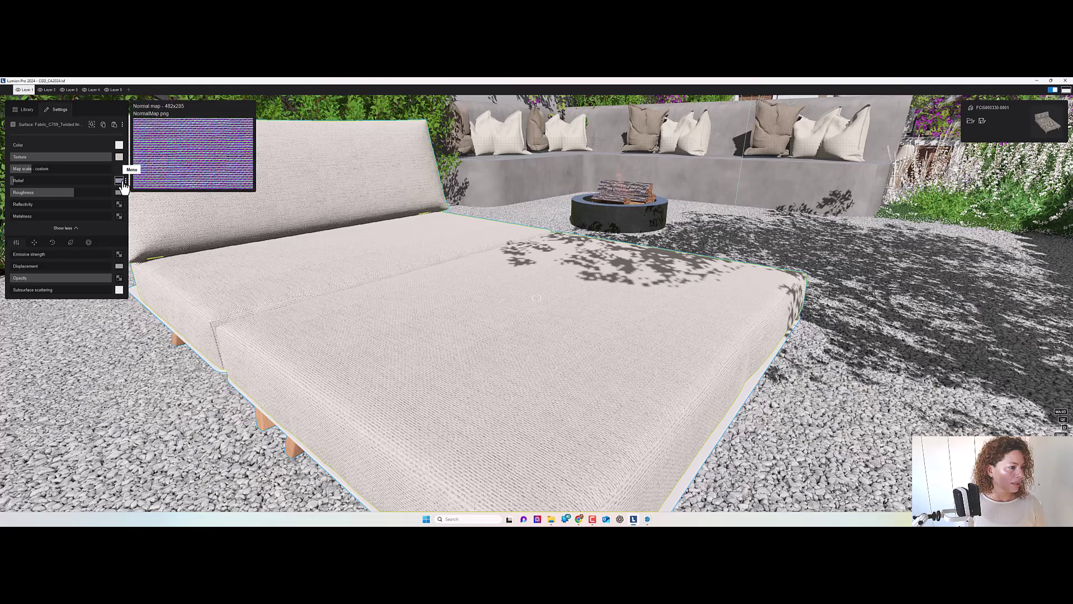
key(s)
mouse_move(564, 399)
right_down()
mouse_move(563, 343)
mouse_move(554, 386)
right_up()
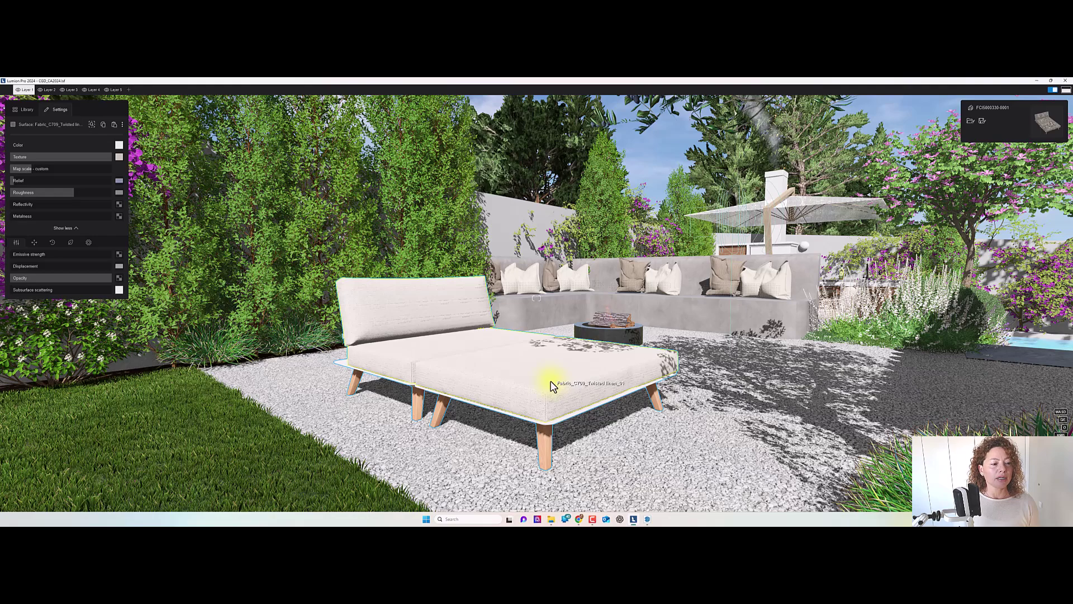
right_drag(513, 386, 522, 380)
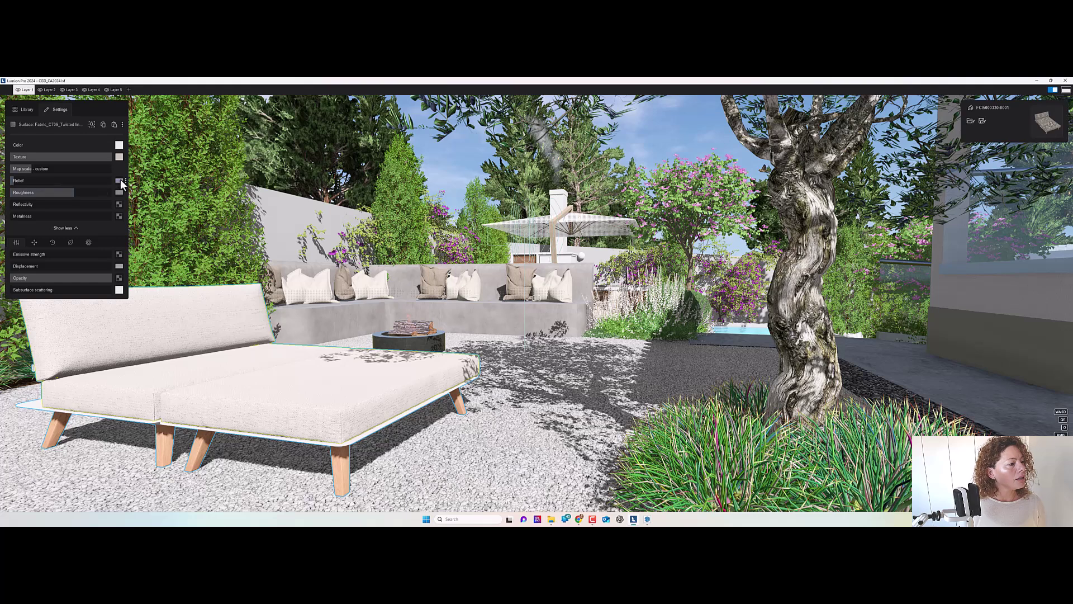
- Check the cushion material's displacement map and browse for a reflectivity map file without loading one
mouse_move(120, 184)
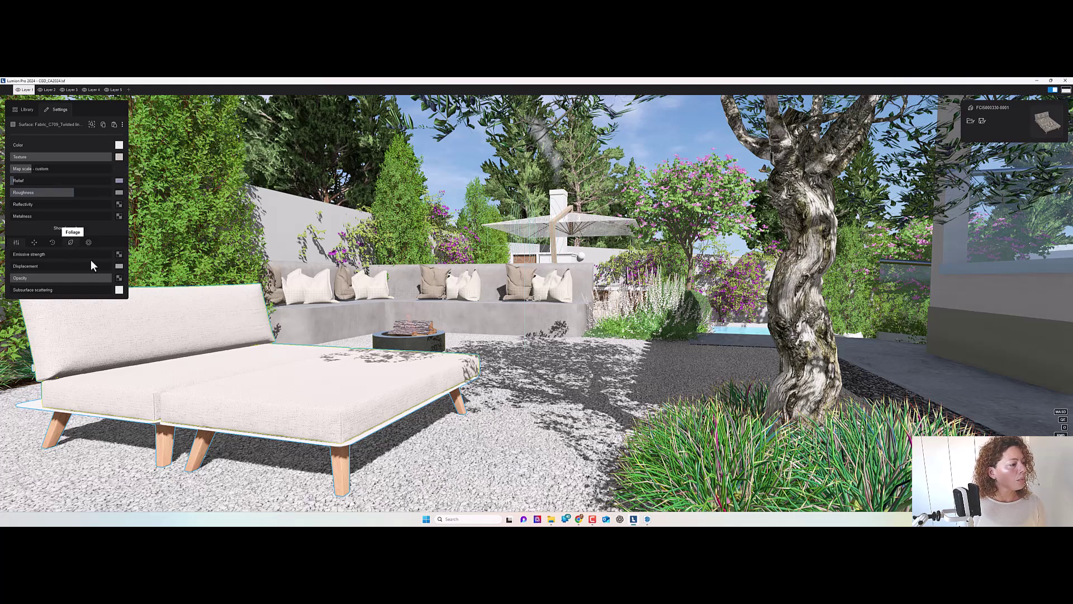
mouse_move(119, 268)
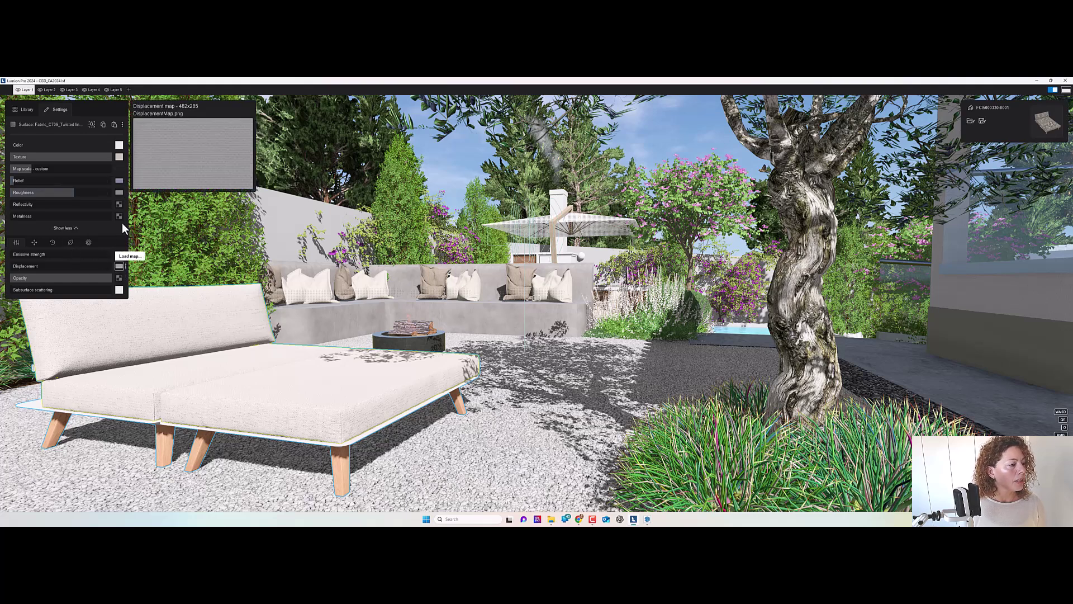
click(119, 206)
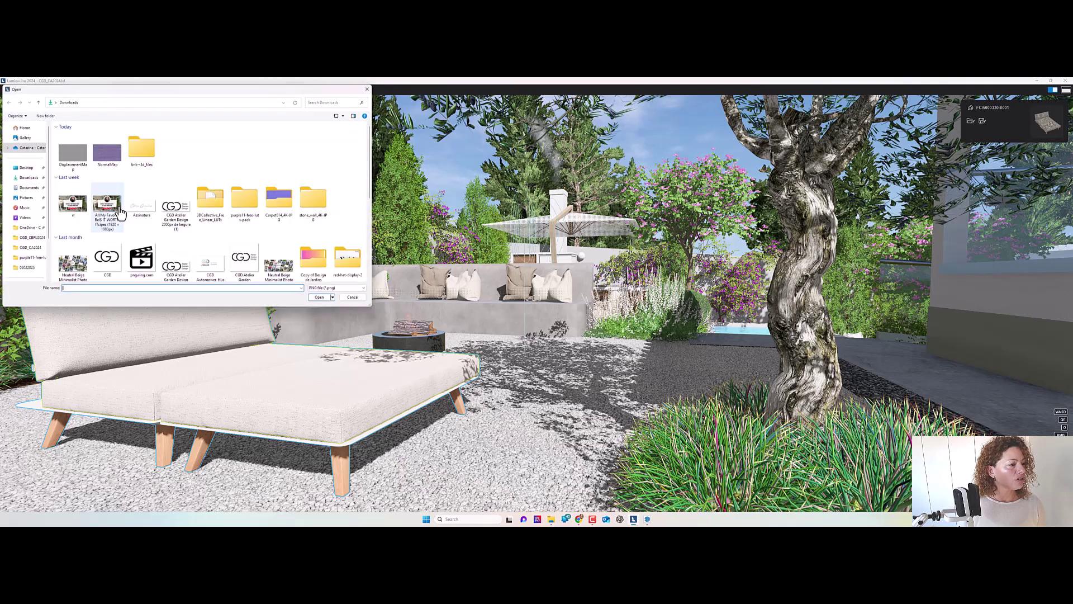
click(352, 298)
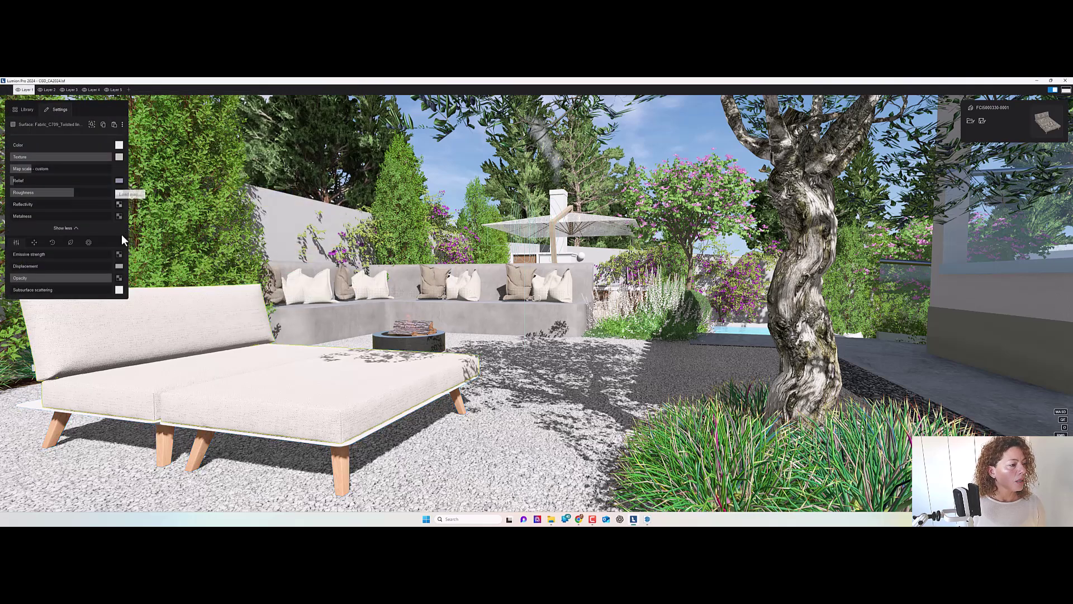
- Browse for a reflectivity map without loading one, and examine the lounger's cushion fabric up close and from across the garden
click(120, 206)
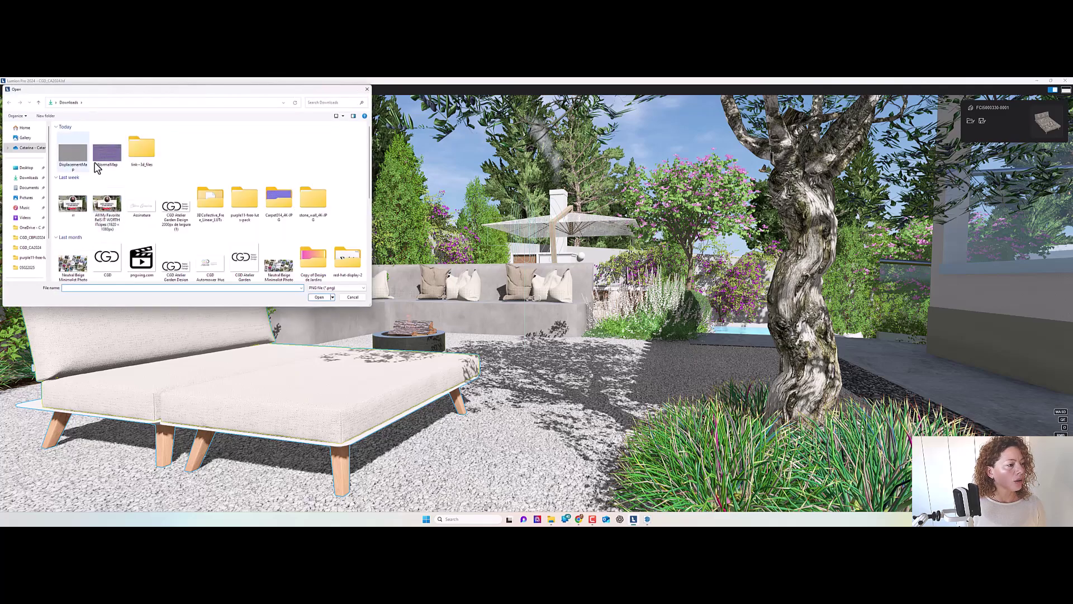
click(352, 298)
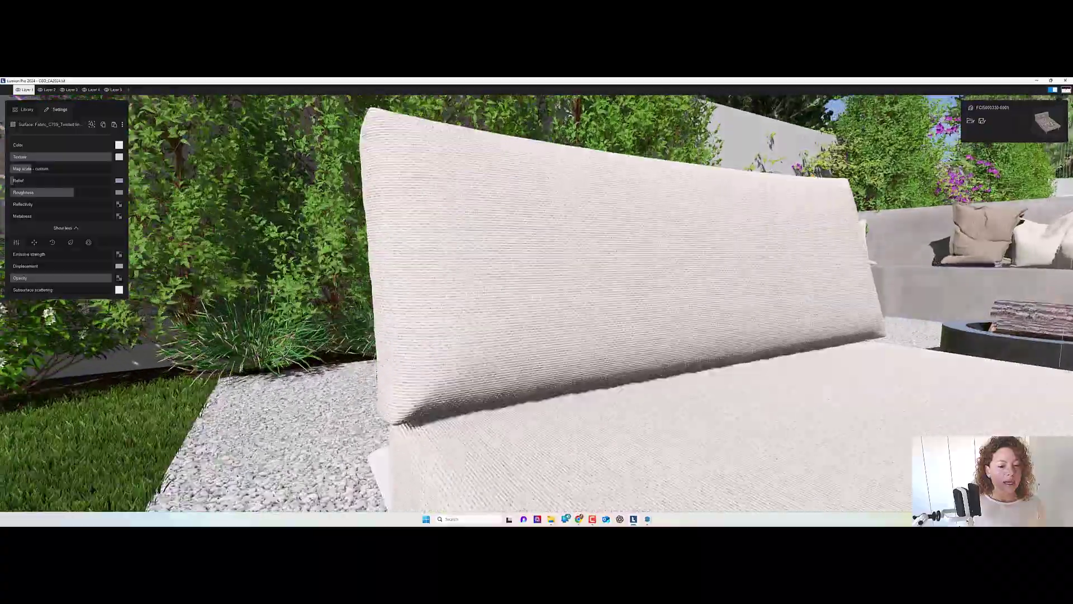
right_drag(536, 298, 687, 293)
key(s)
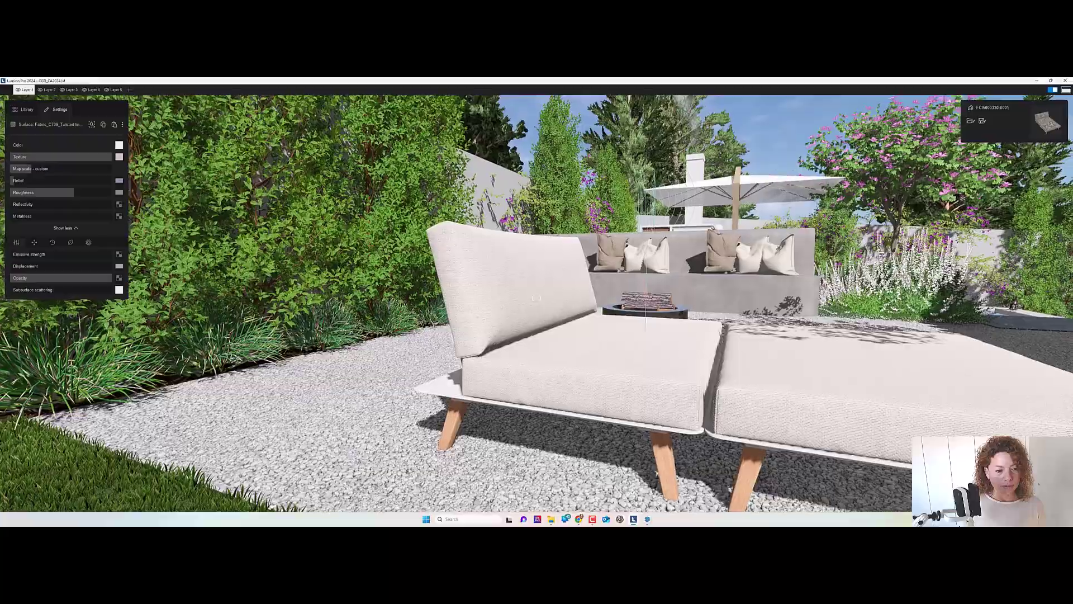
key(w)
key(s)
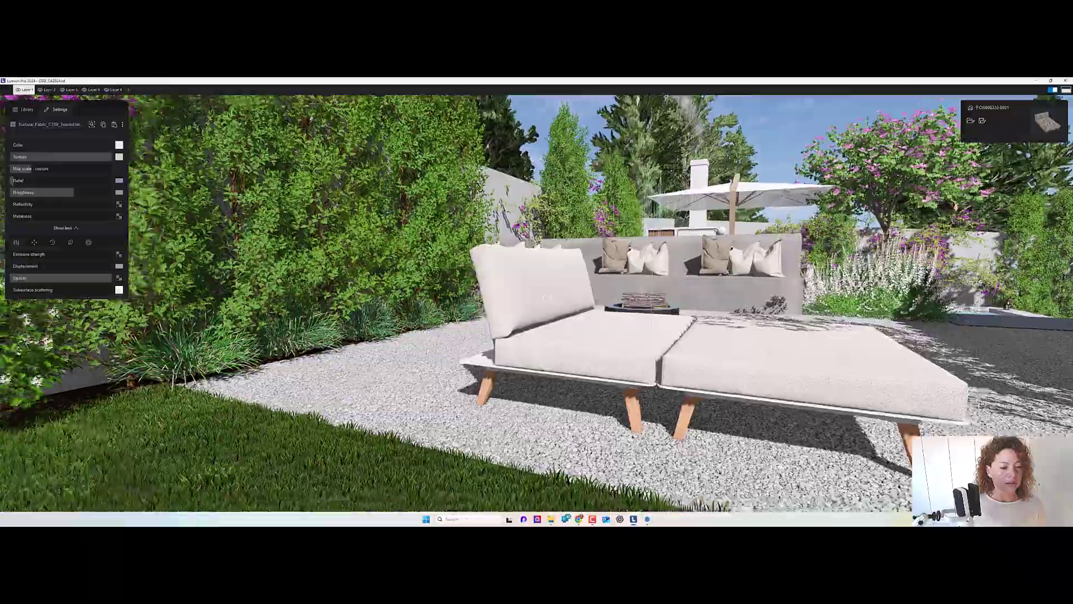
right_drag(537, 297, 425, 298)
key(w)
key(w)
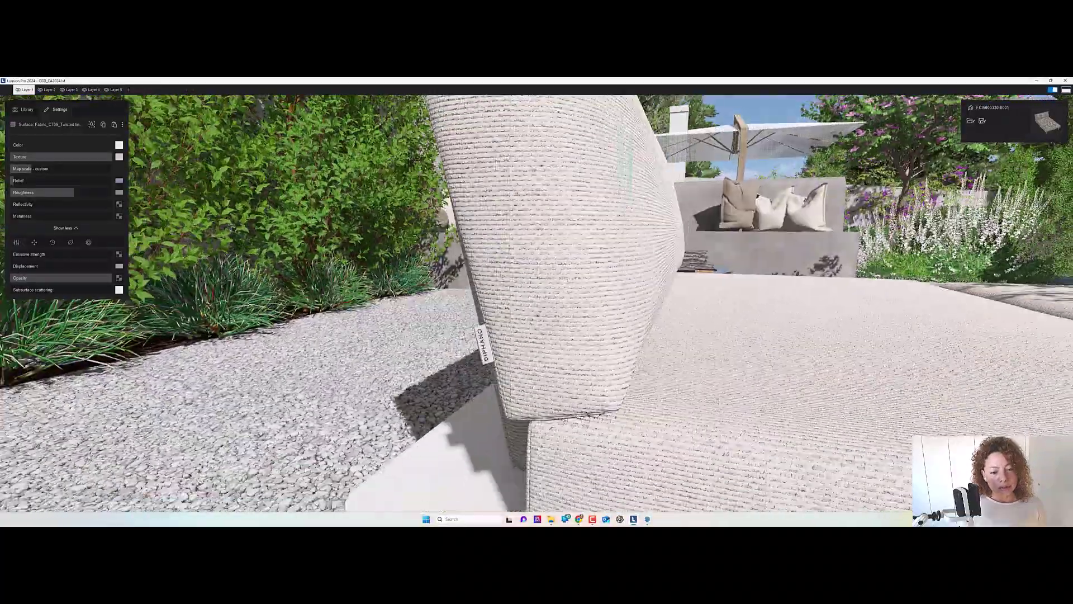
key(s)
right_drag(537, 298, 280, 391)
key(w)
key(w)
key(s)
key(s)
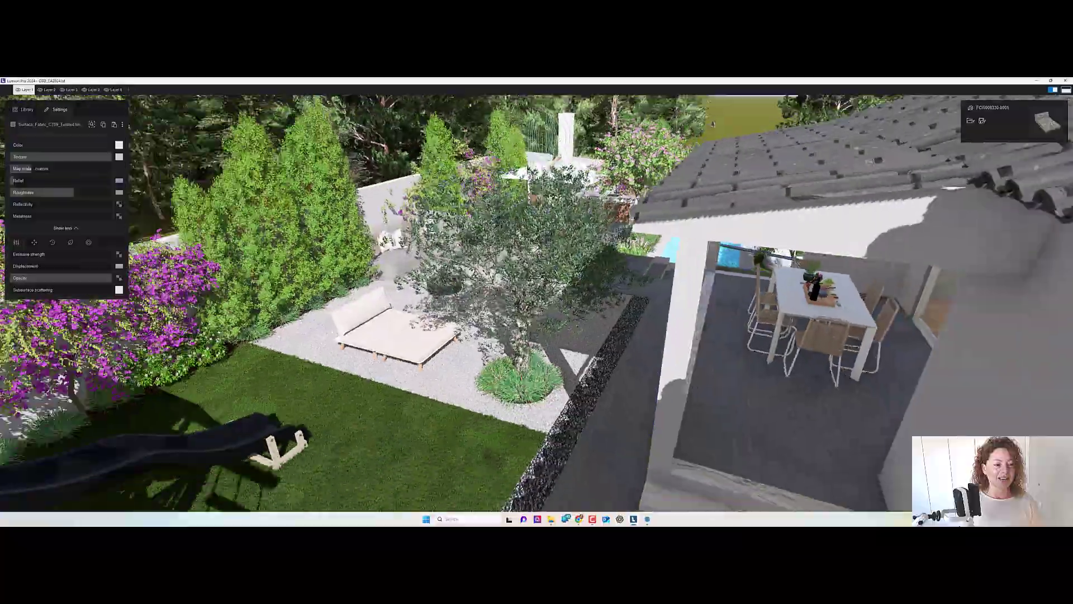
right_drag(537, 298, 414, 298)
key(w)
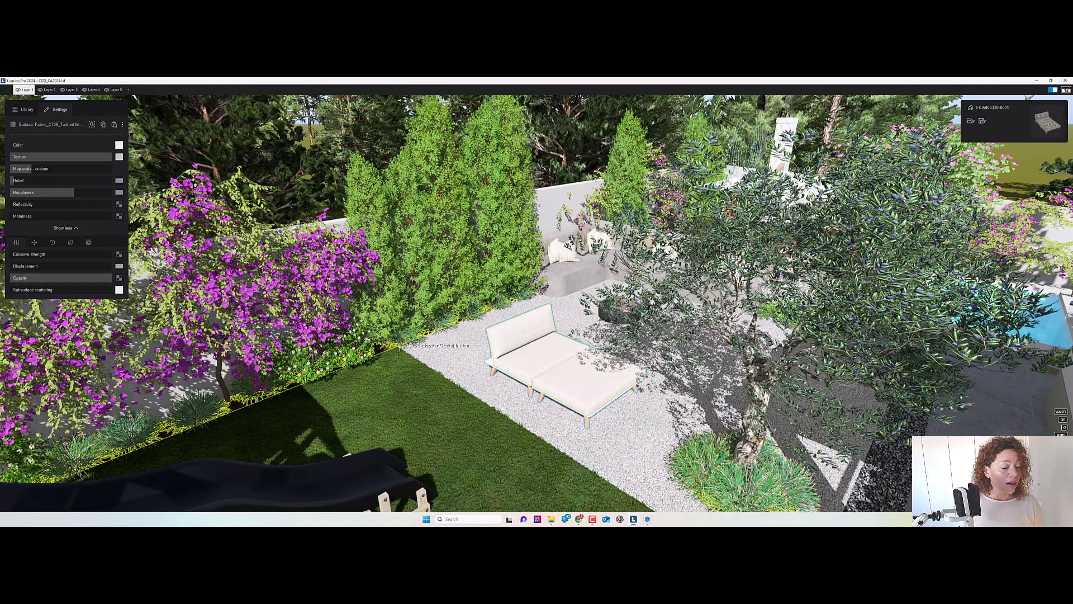
- Switch to Chrome, look through the Vondom Milos collection page and open the Milos daybed product page
click(580, 519)
click(45, 83)
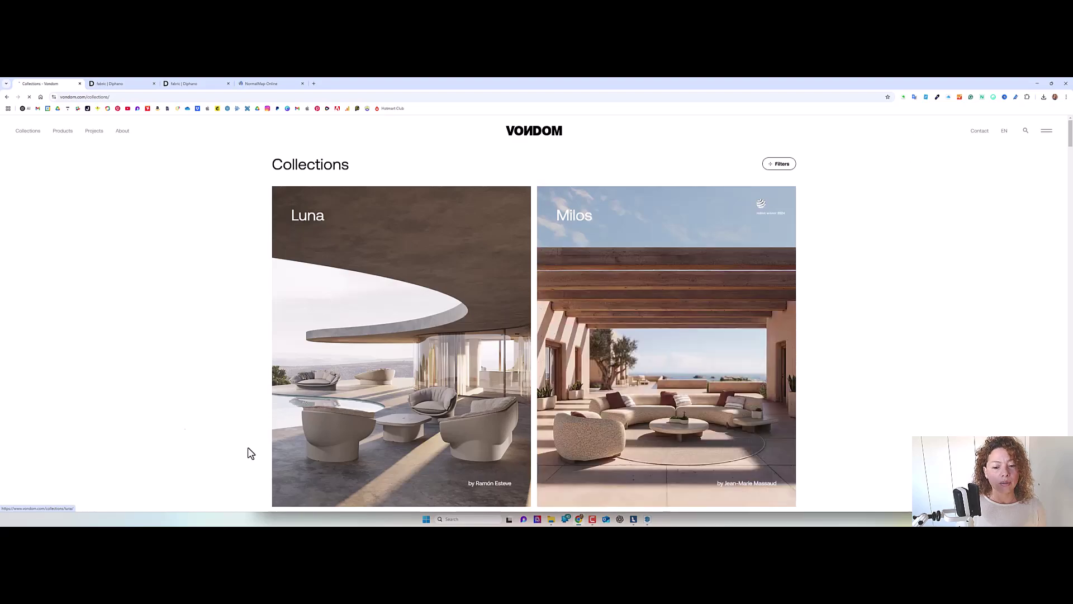
scroll(653, 242, down, 5)
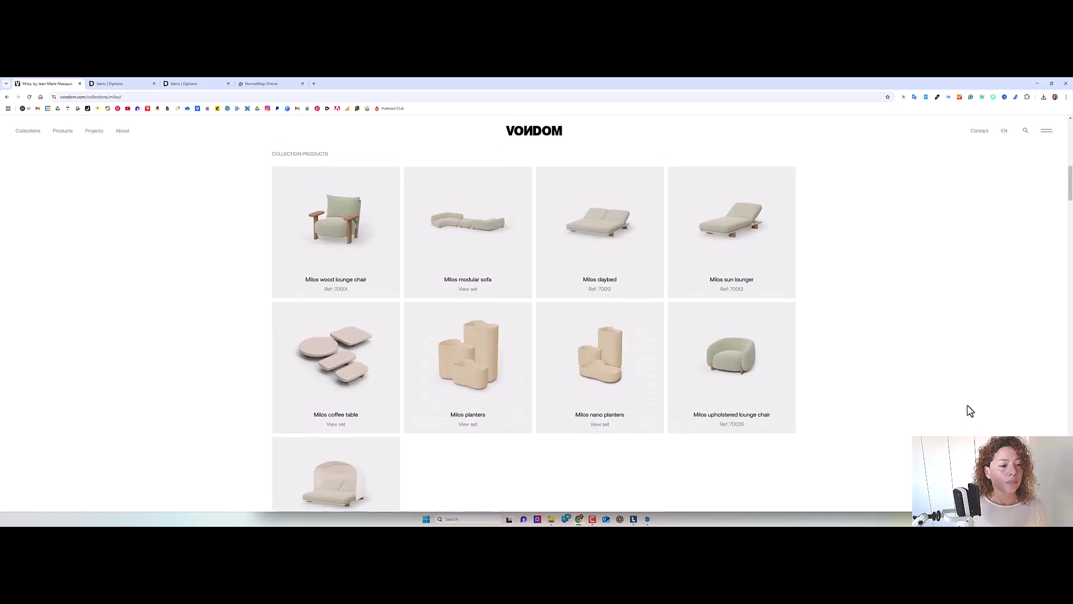
scroll(970, 411, down, 12)
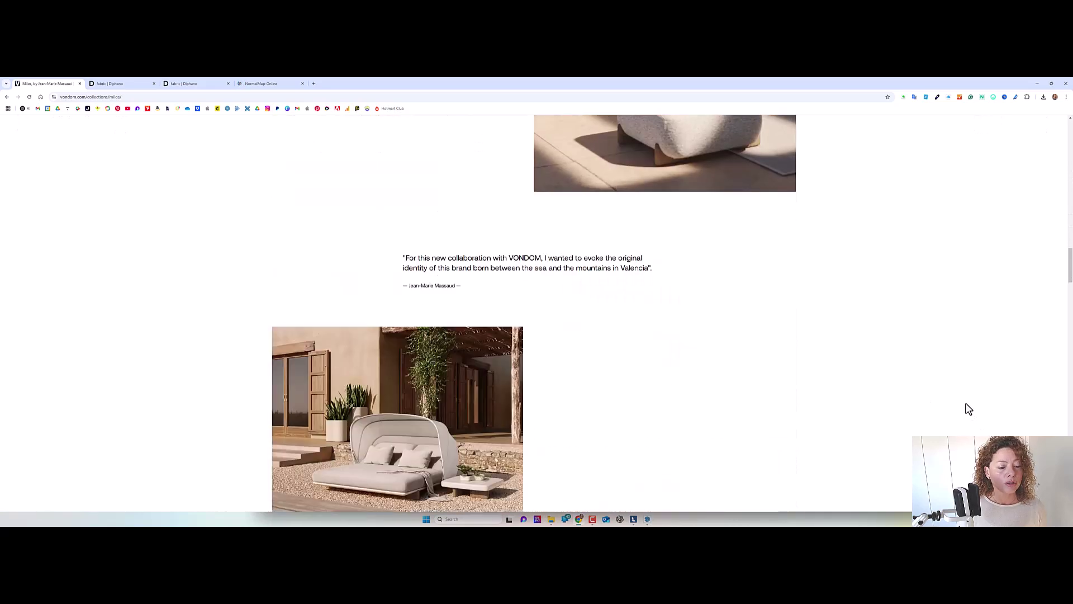
scroll(968, 409, down, 15)
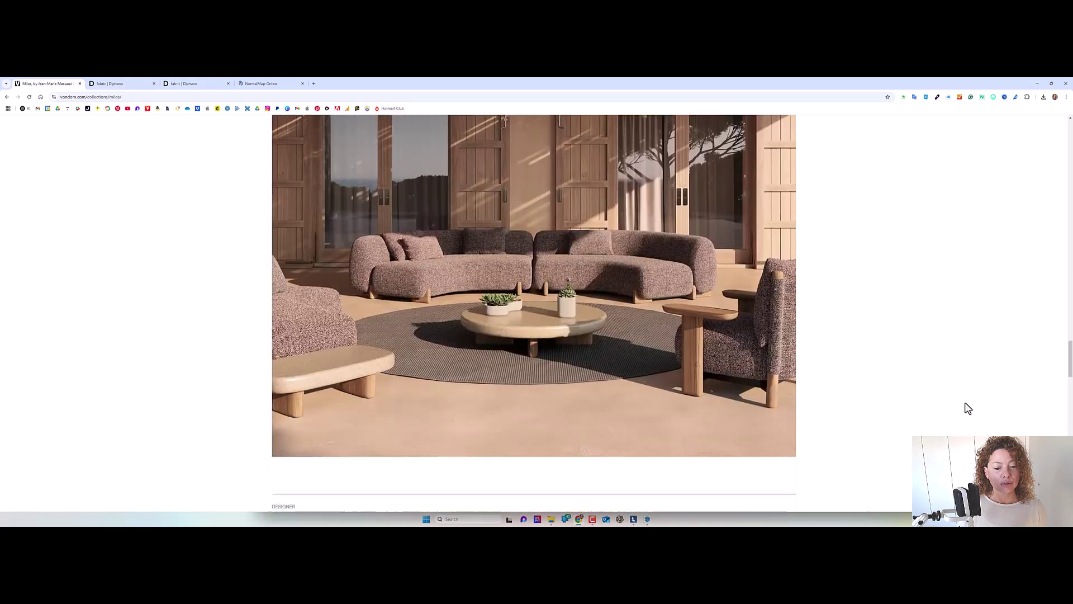
scroll(968, 409, down, 12)
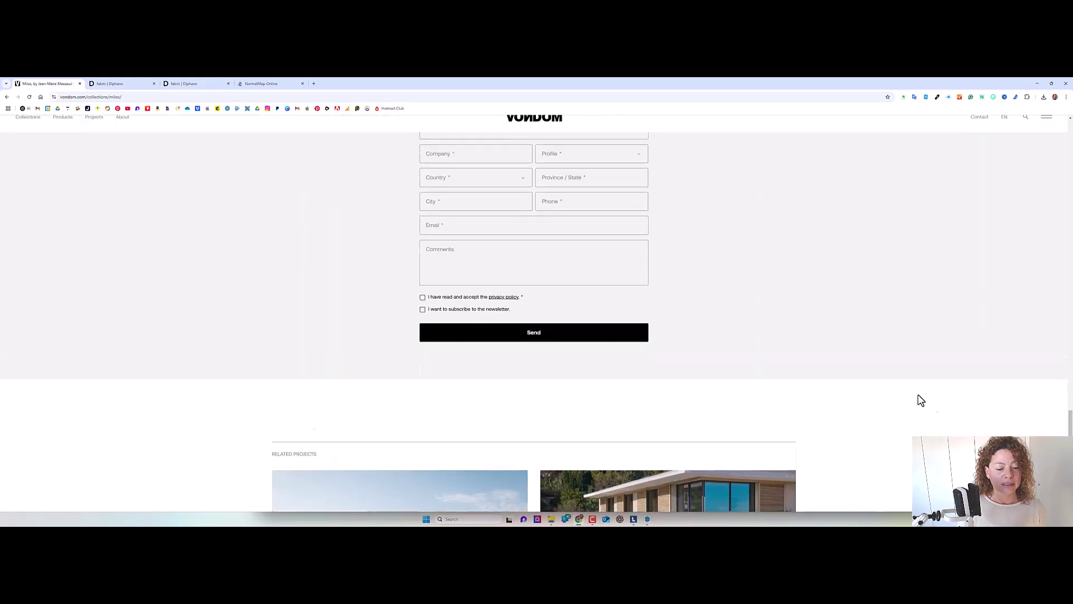
scroll(692, 379, up, 15)
scroll(692, 375, up, 15)
scroll(683, 394, down, 5)
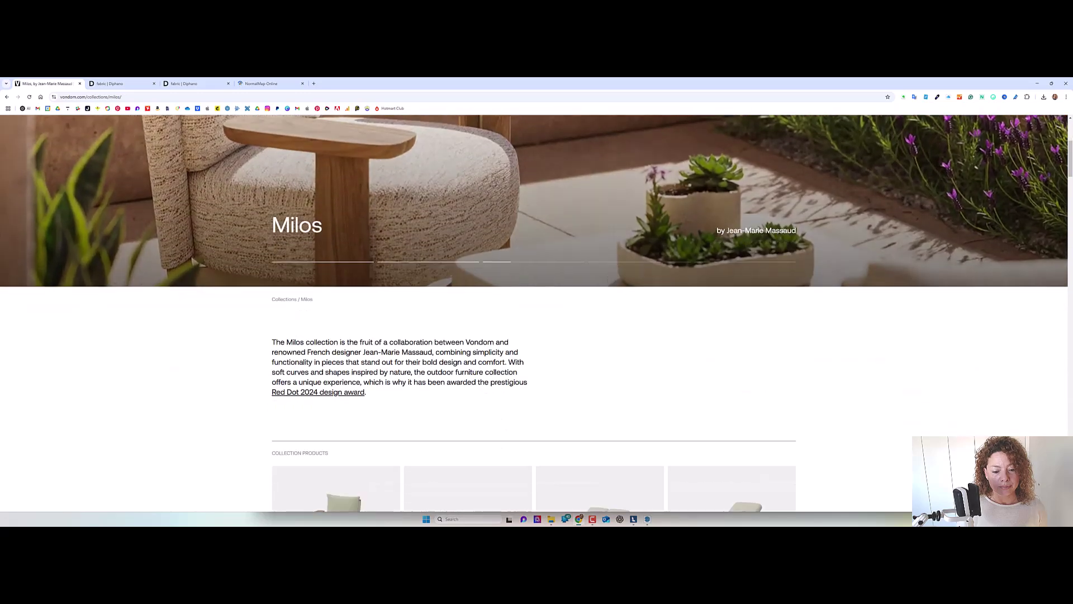
scroll(686, 395, down, 1)
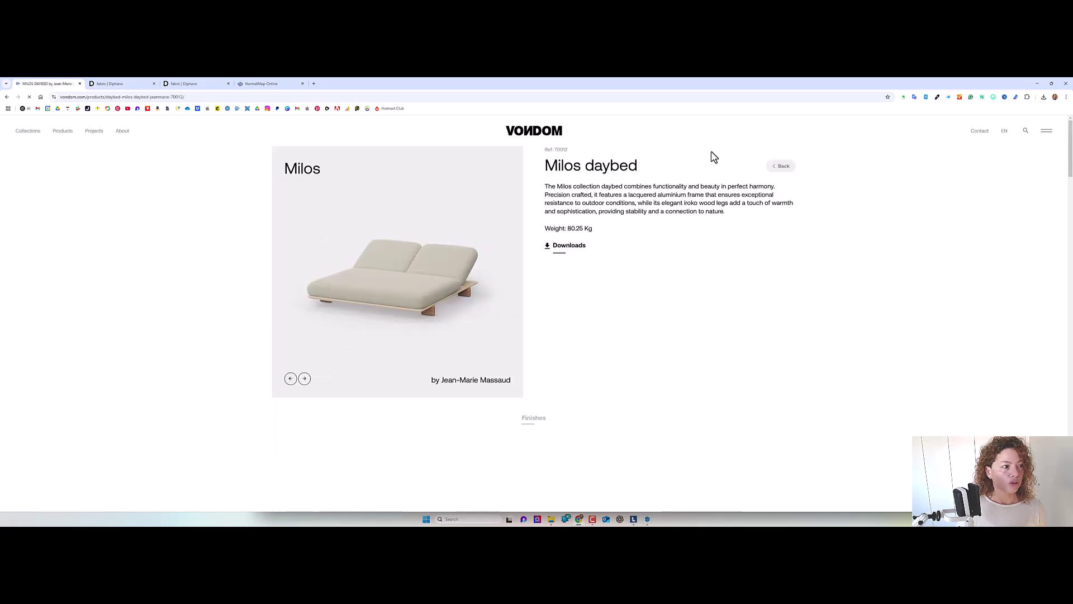
- Look through the Milos daybed's finishes, including the Getaria, Zumaia, Suances and Louro fabric swatches
scroll(530, 330, down, 5)
scroll(614, 281, down, 1)
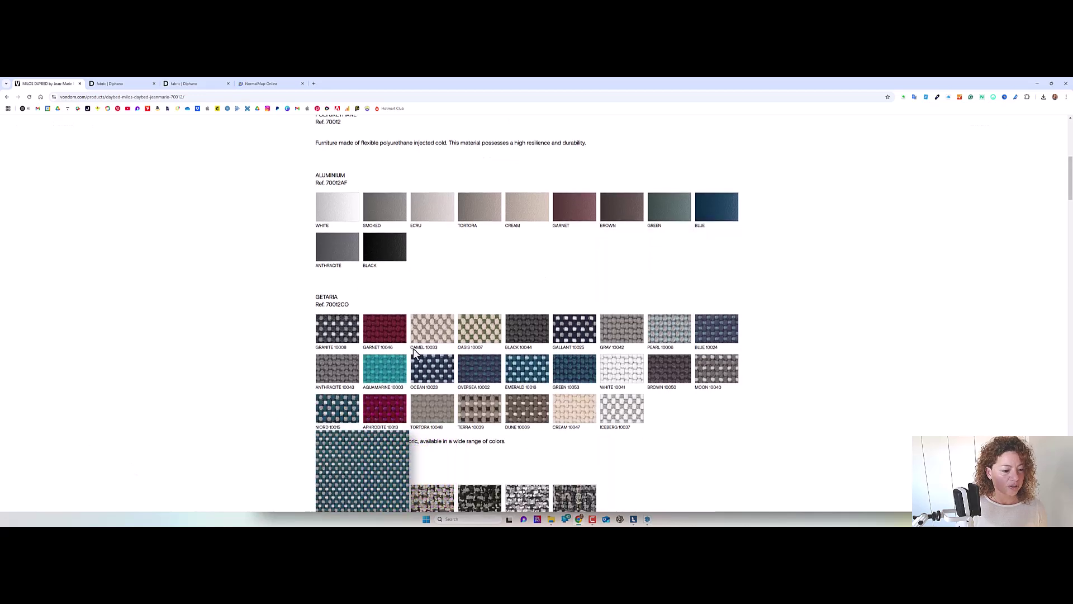
scroll(373, 368, down, 3)
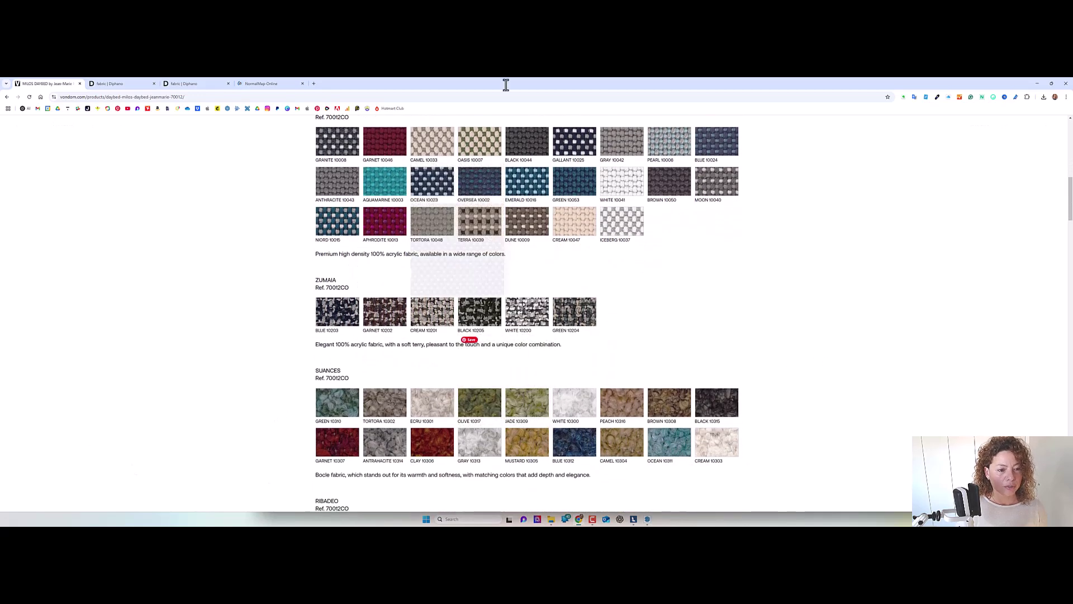
scroll(805, 336, up, 1)
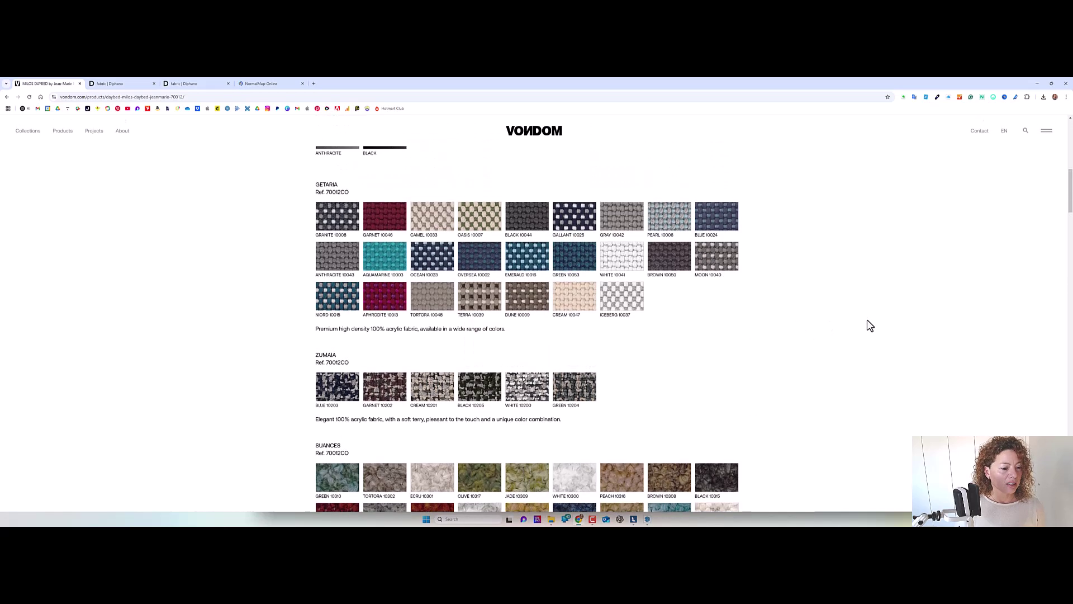
scroll(867, 321, down, 6)
scroll(867, 317, down, 2)
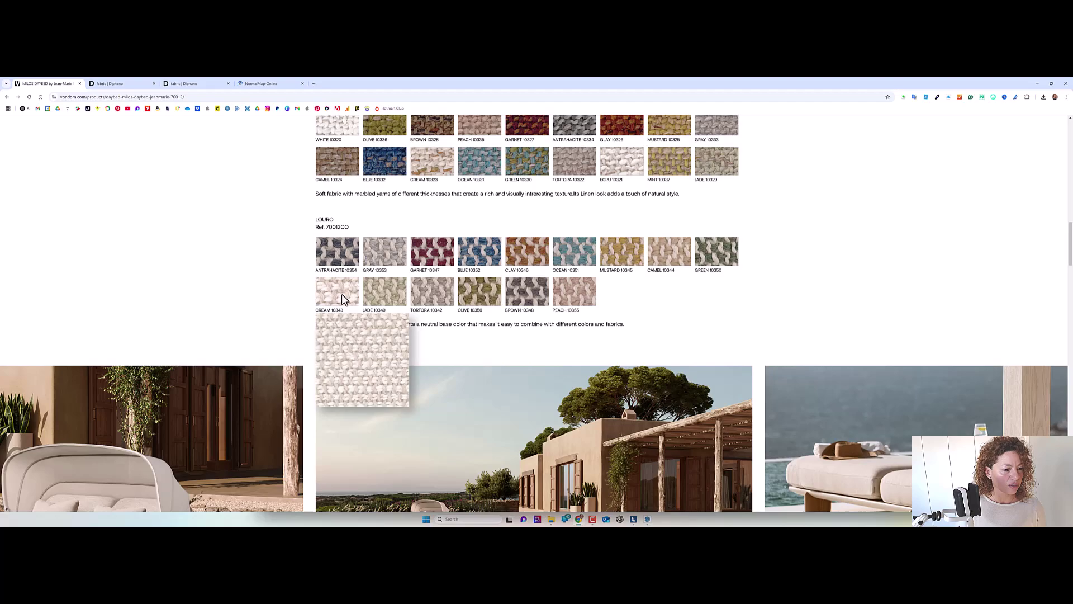
mouse_move(712, 272)
- Switch back to Lumion, leave the lounger's material and choose the imported furniture model 70012_DAYBED_MILOS for placement
key(alt+Tab)
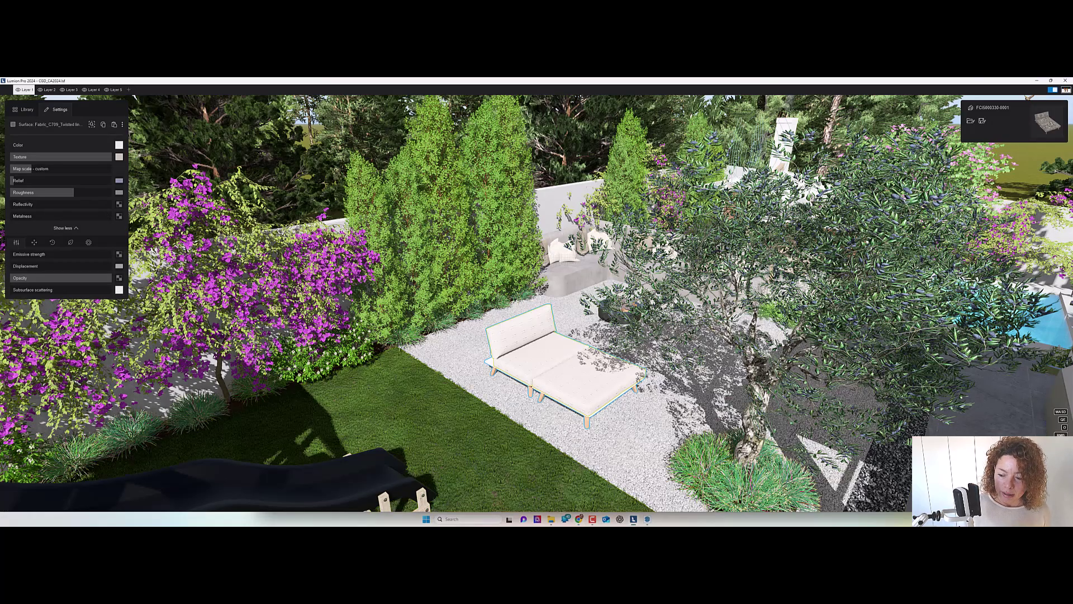
key(Escape)
scroll(611, 383, up, 3)
scroll(611, 384, up, 3)
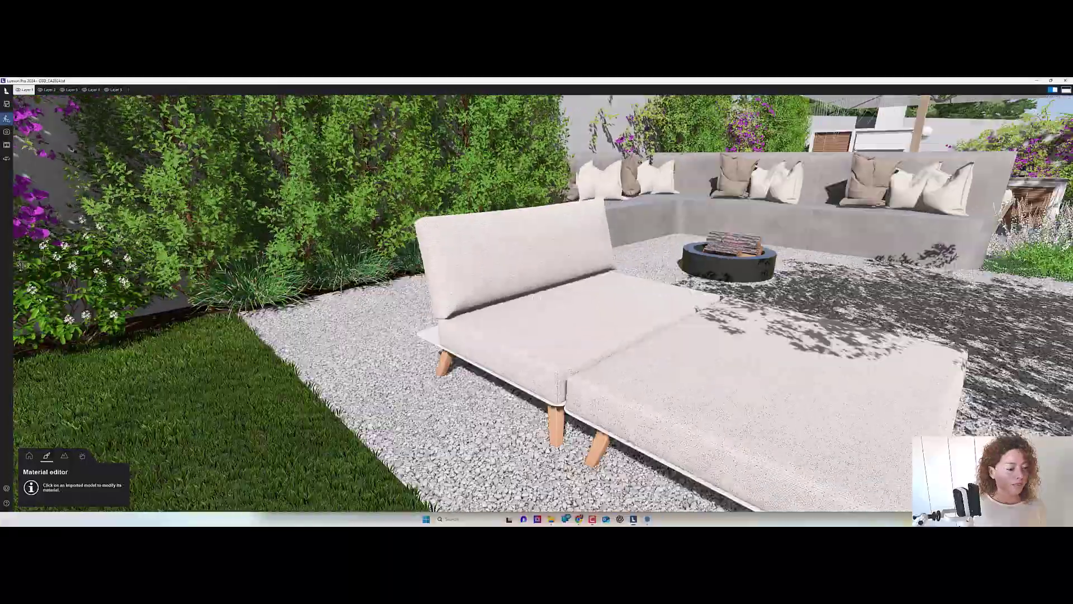
scroll(611, 384, down, 3)
right_drag(611, 383, 654, 417)
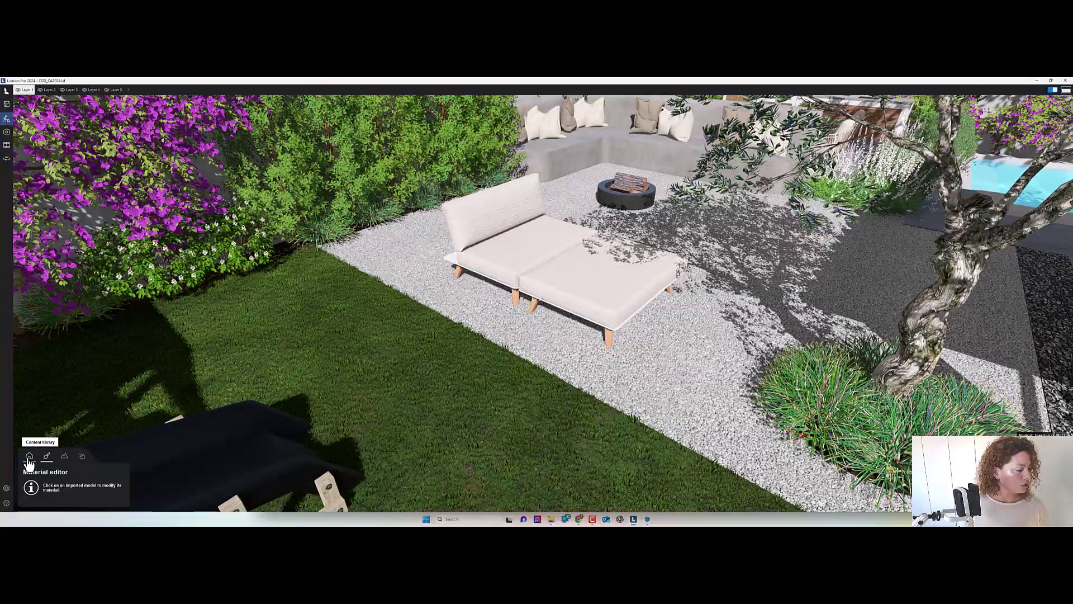
click(30, 456)
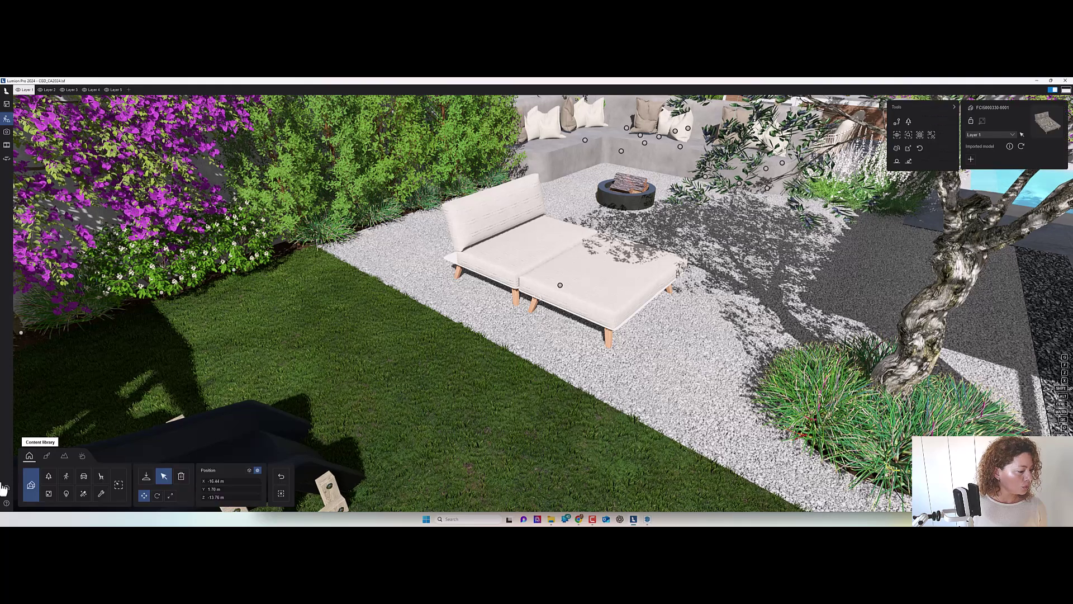
click(146, 476)
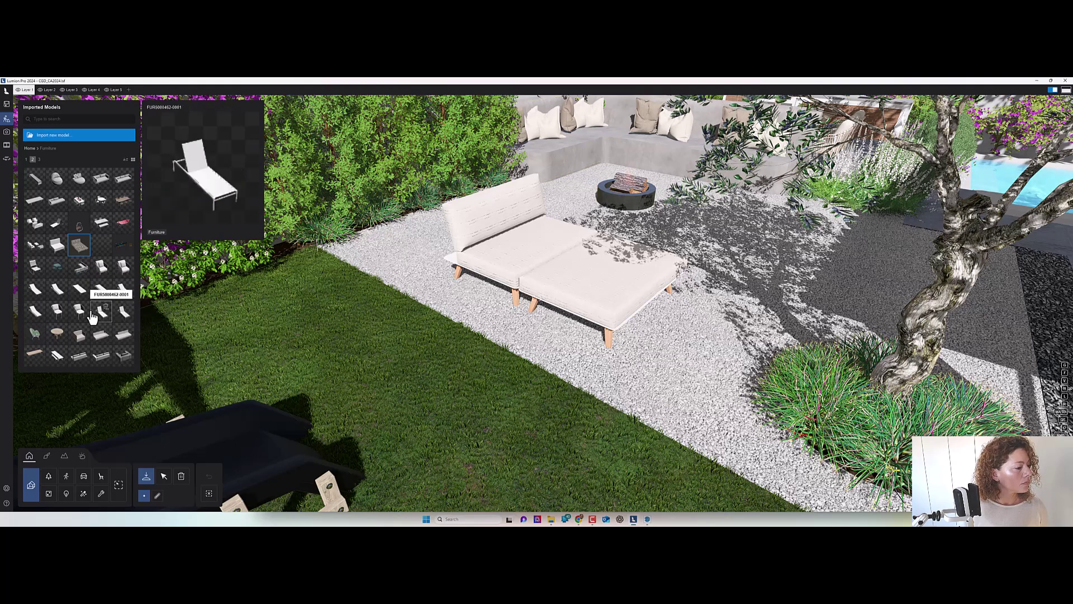
click(26, 160)
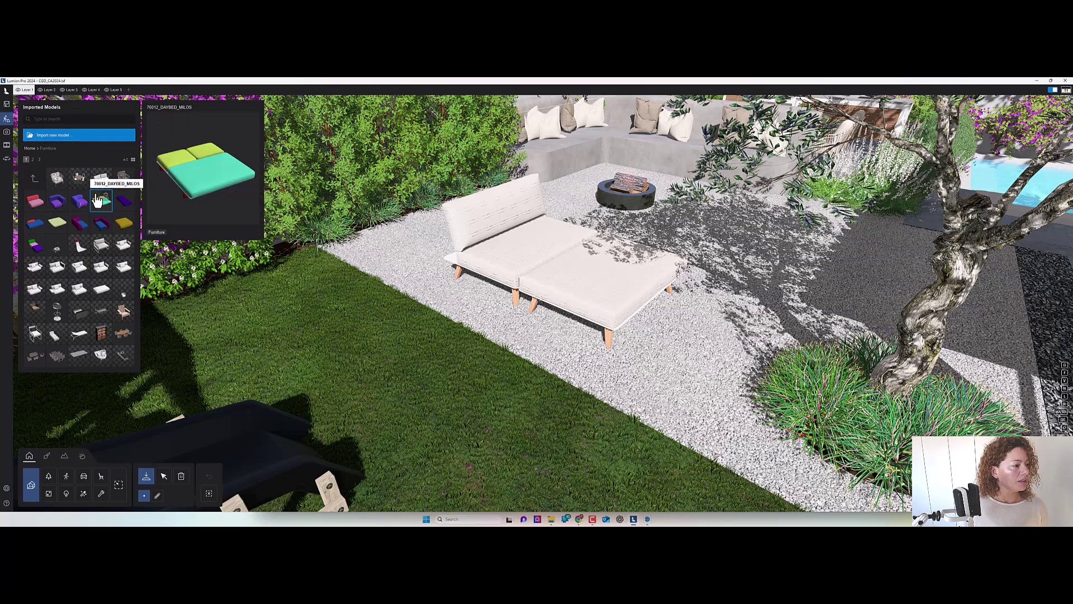
- Place the Milos daybed in the garden with its insertion point on the lawn near the swings and border plants
right_drag(464, 396, 472, 422)
scroll(464, 396, down, 5)
scroll(473, 422, down, 5)
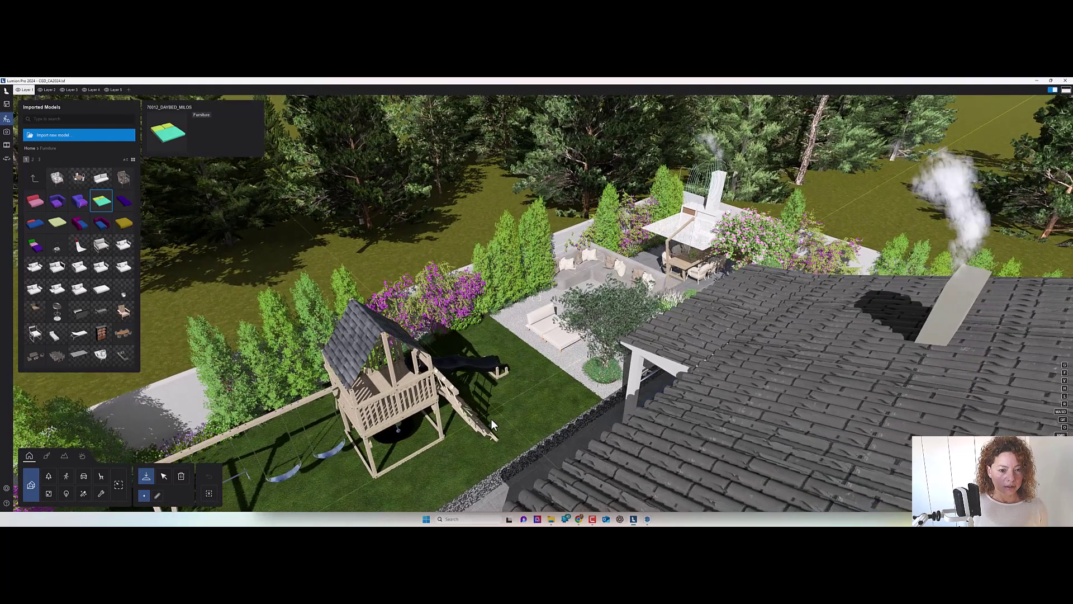
right_drag(456, 457, 448, 462)
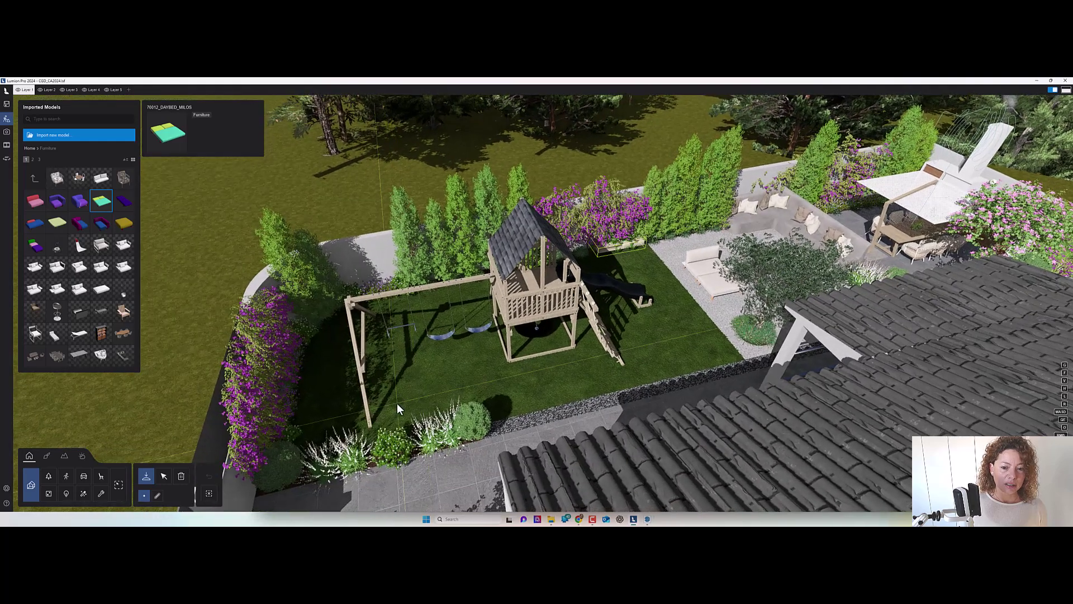
click(411, 408)
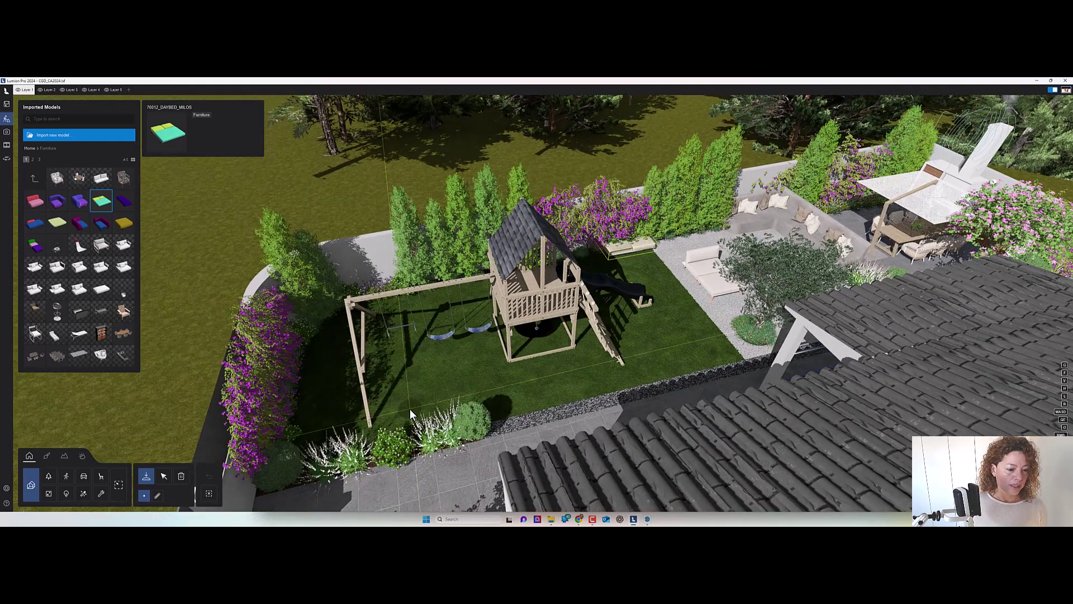
- Move the Milos daybed onto the lawn right beside the lounger, at about X -6.73 m, Z -8.58 m
click(164, 477)
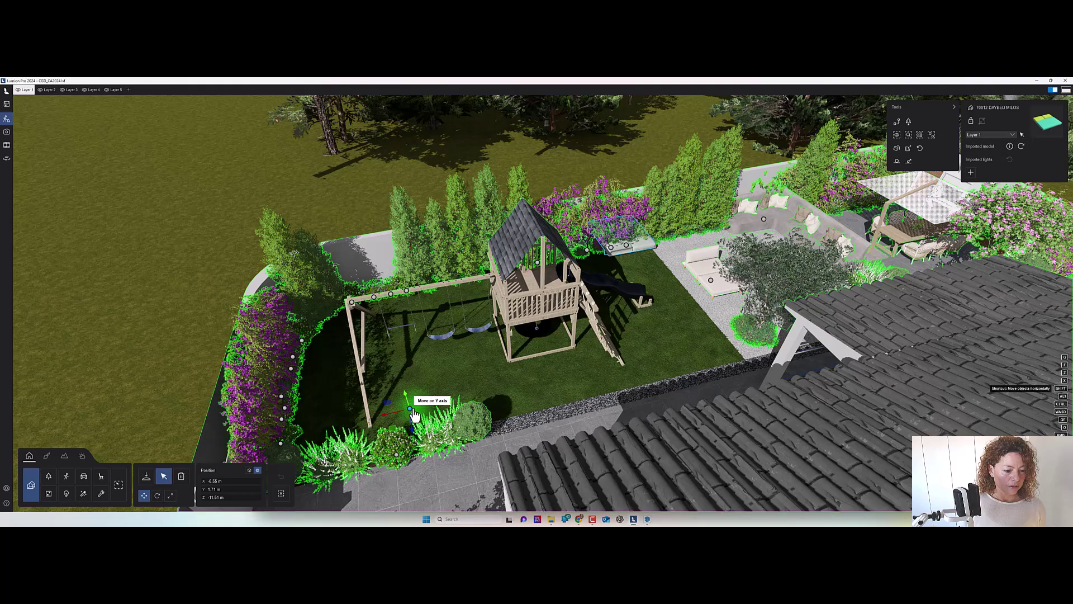
drag(405, 433, 466, 484)
drag(447, 525, 434, 519)
- Set the map scale of the fabric on the Milos daybed's large mattress to 0.1 m in the material editor
right_drag(285, 408, 358, 385)
key(w)
right_drag(536, 298, 621, 288)
key(w)
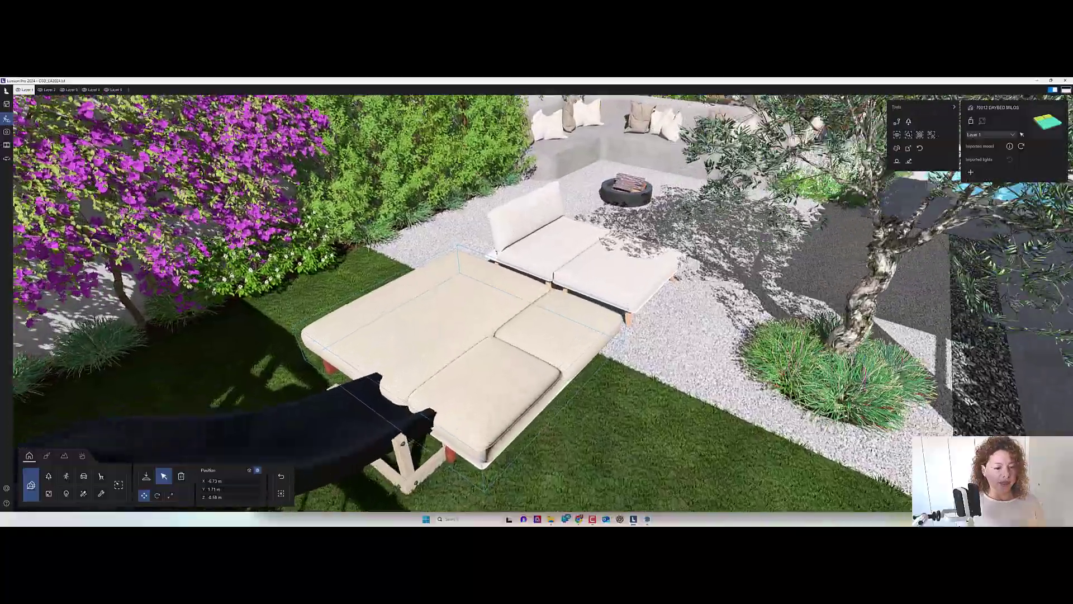
key(w)
right_drag(537, 298, 442, 380)
key(w)
key(s)
key(s)
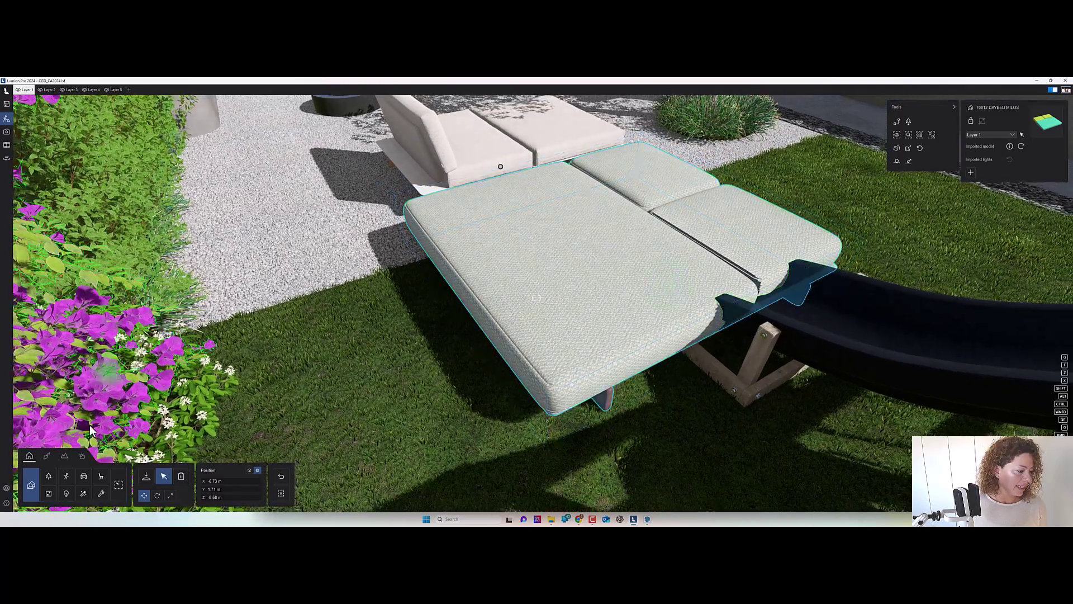
click(47, 456)
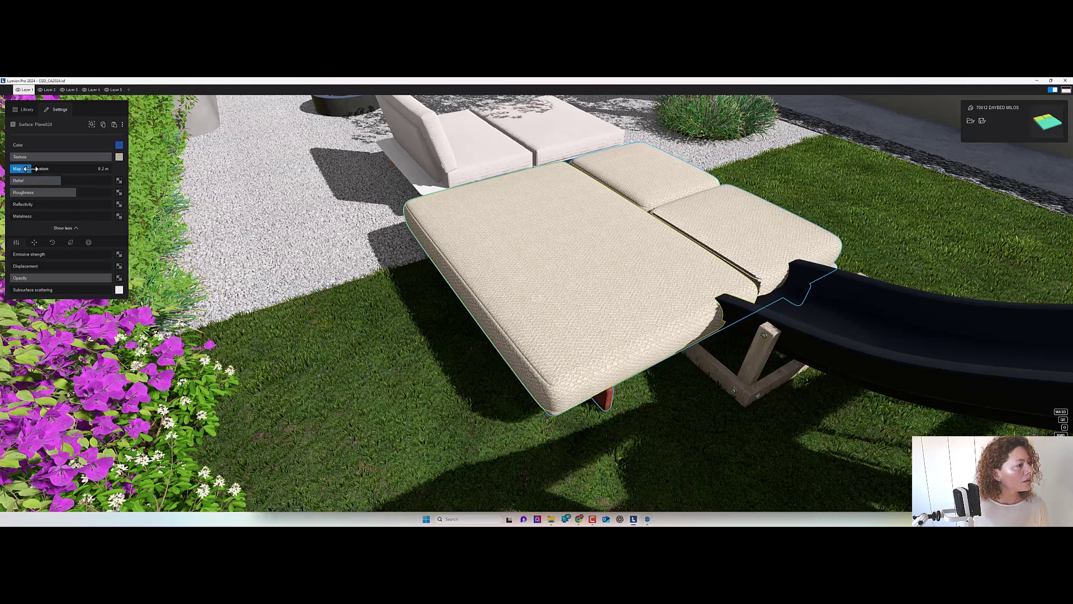
drag(26, 168, 26, 168)
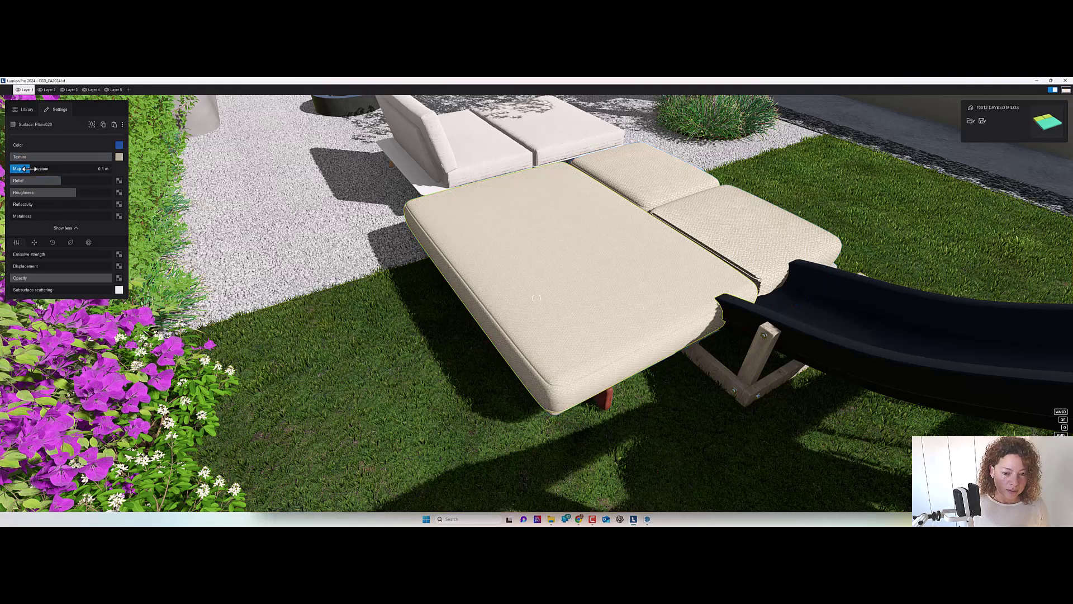
- Compare the daybed mattress fabric with its back cushions and the nearby lounger from several distances, and leave the material's settings
key(w)
right_drag(305, 206, 383, 207)
key(w)
key(s)
key(s)
key(s)
key(w)
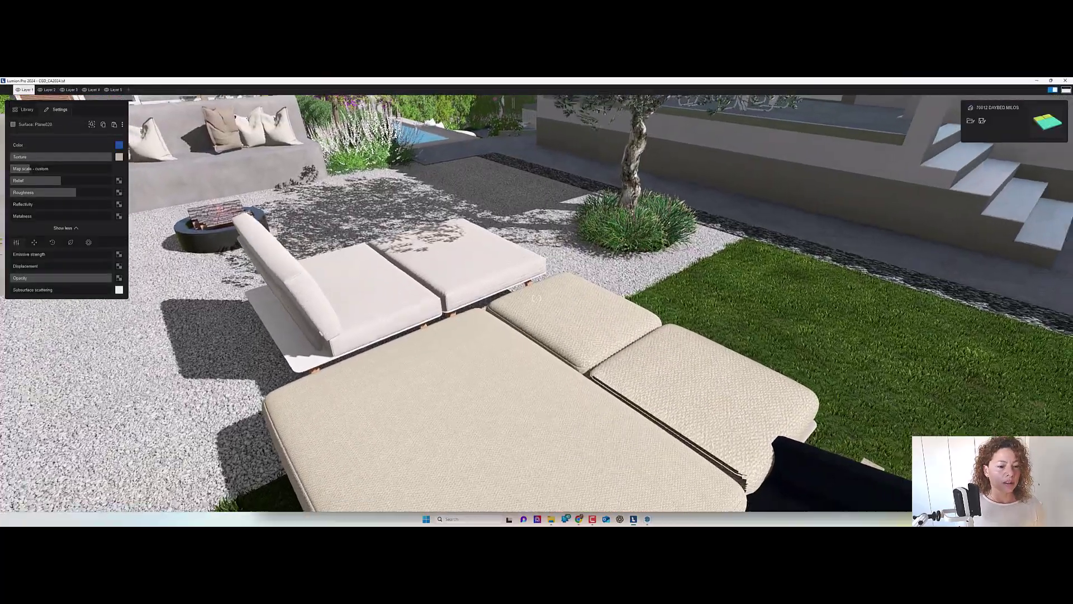
key(s)
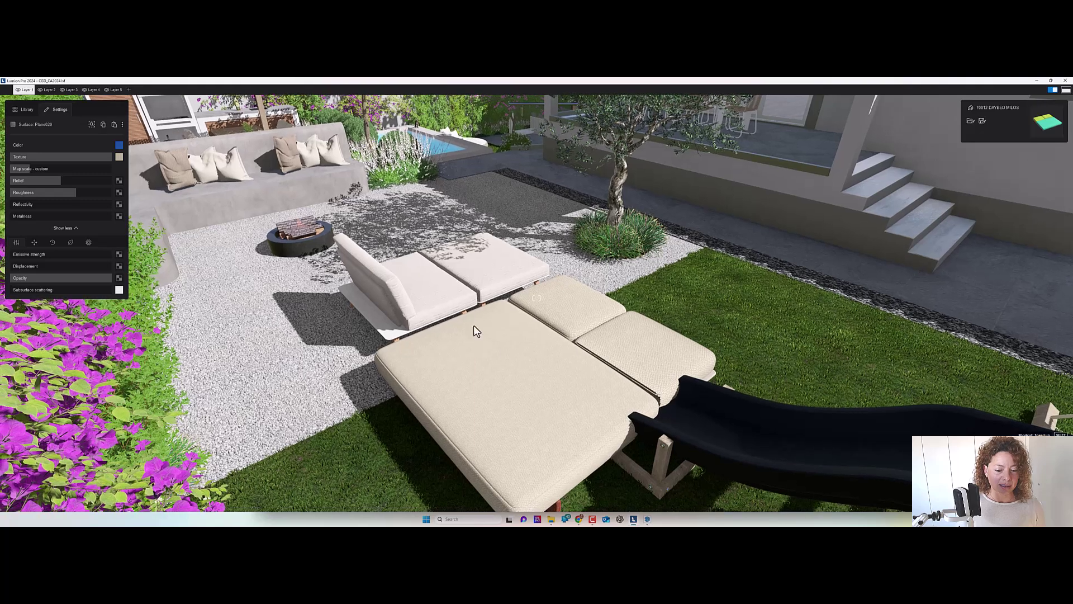
key(Escape)
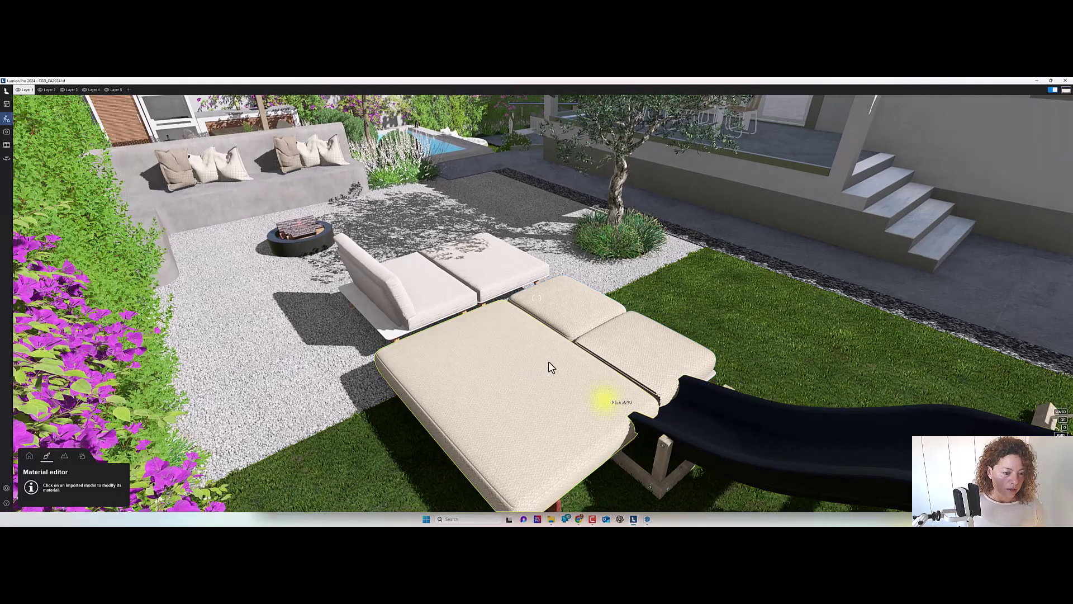
- Open the Twisted linen fabric settings of the lounger cushions and compare their texture with the daybed's weave from near and far
click(483, 366)
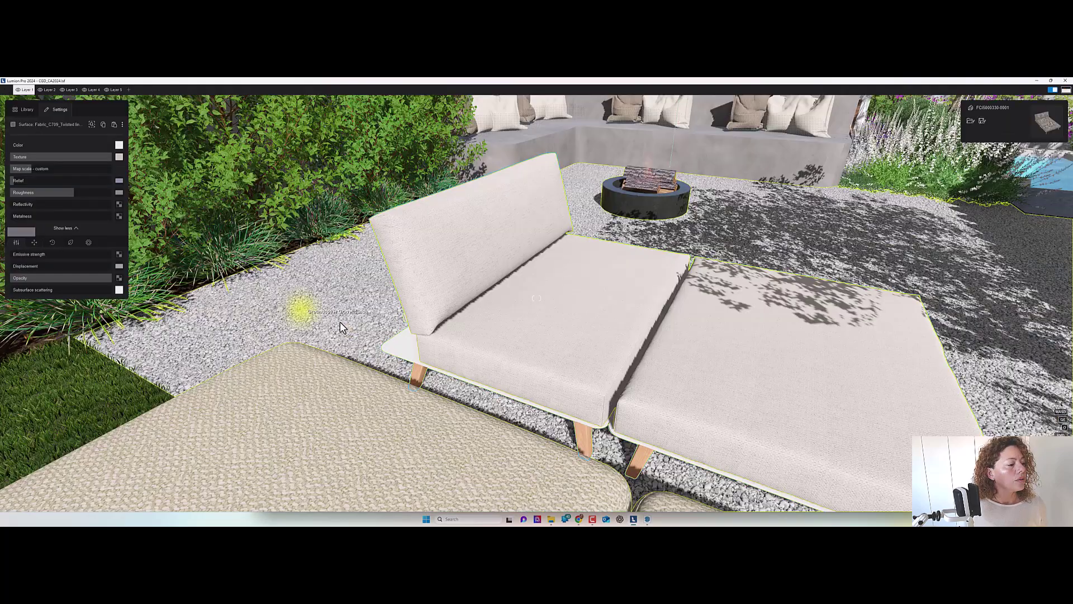
right_drag(340, 321, 280, 316)
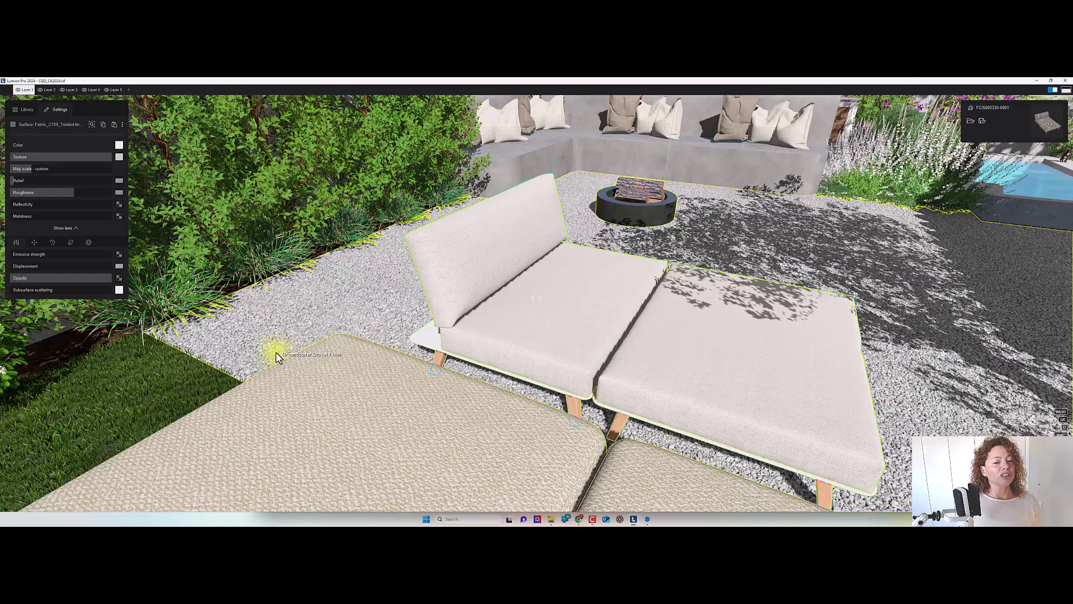
key(s)
right_drag(276, 351, 307, 280)
key(s)
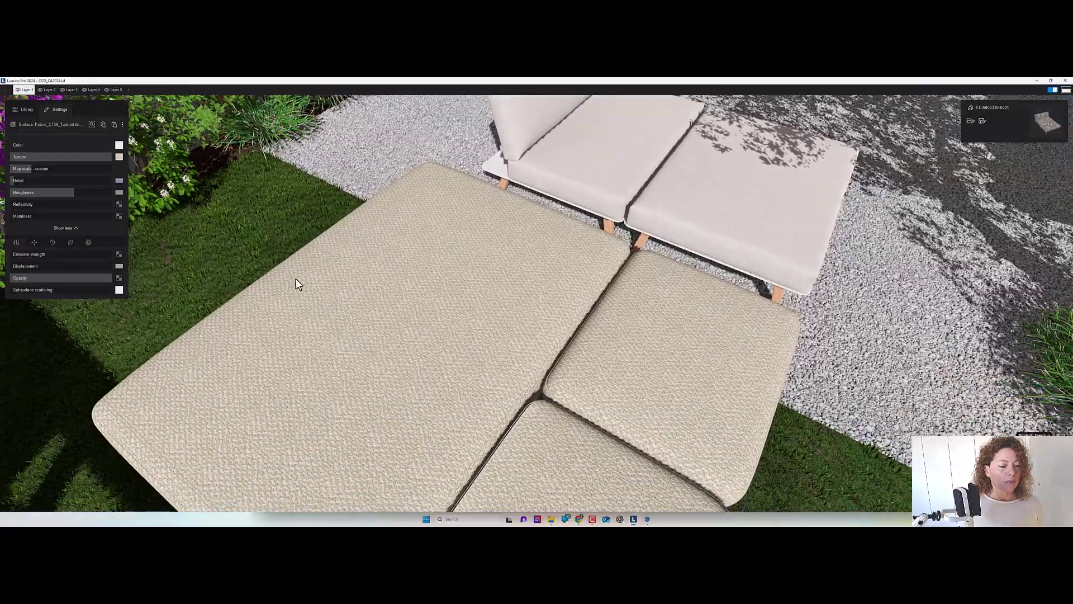
right_drag(438, 234, 429, 191)
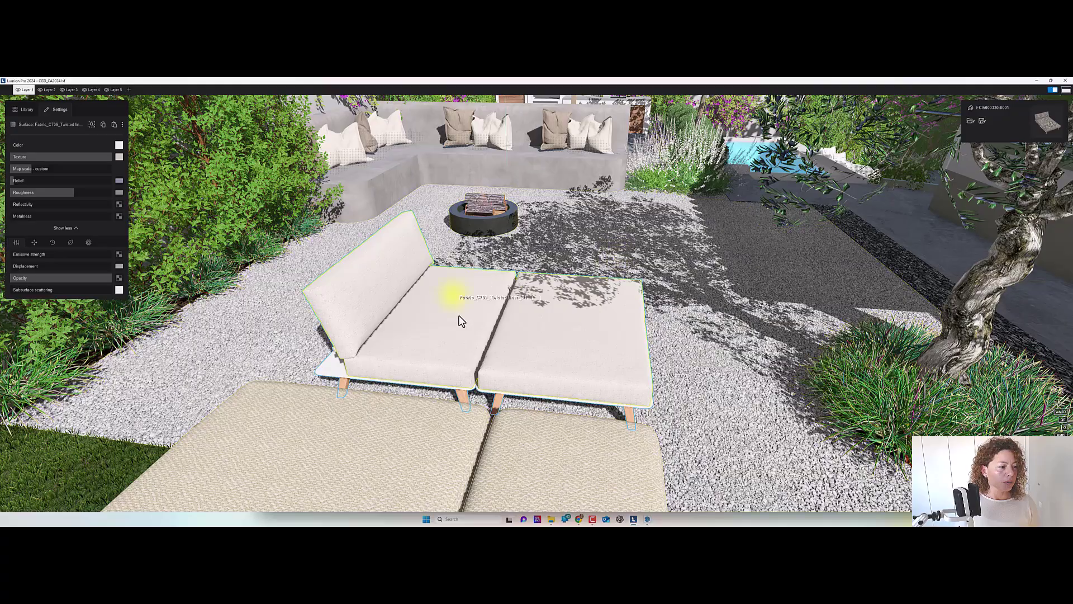
right_drag(304, 320, 436, 419)
key(s)
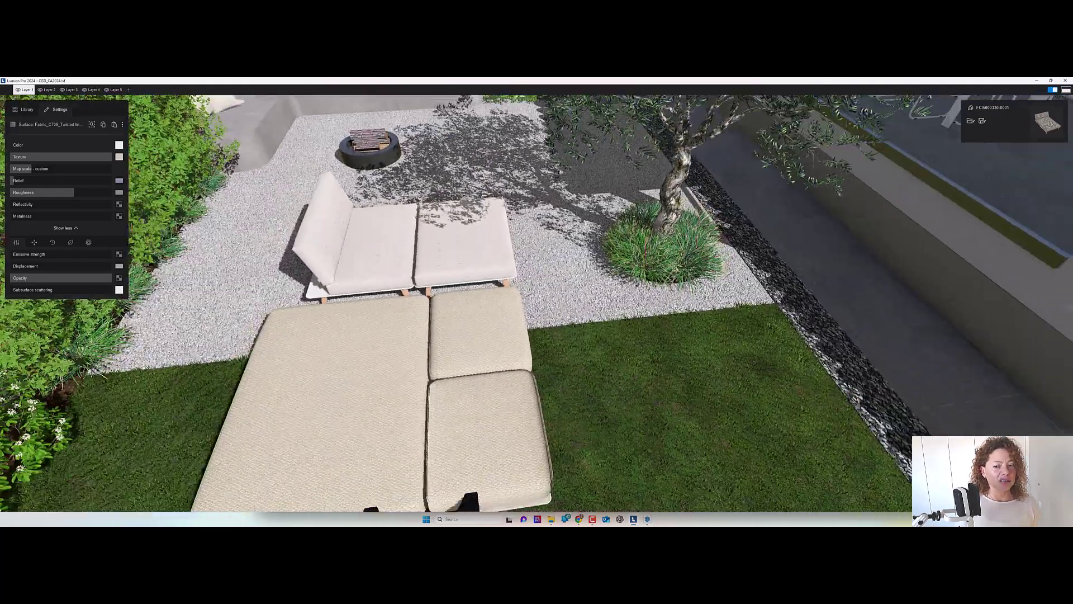
key(s)
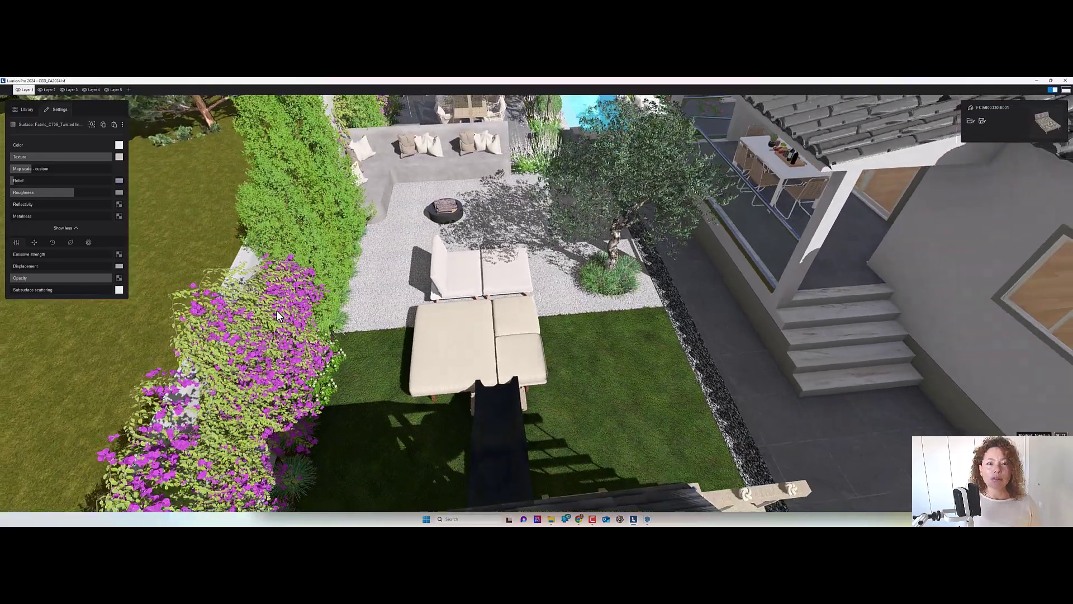
key(w)
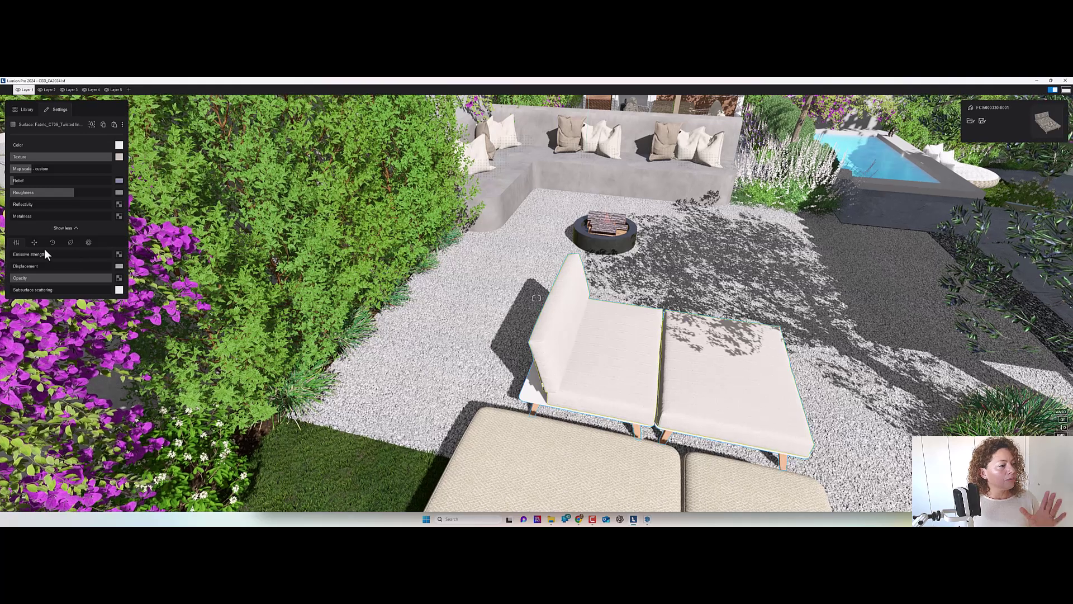
- Examine the lounger fabric's offset, heading, pitch, bank and landscape tiling settings, and bring up the Fabrics material library
click(34, 243)
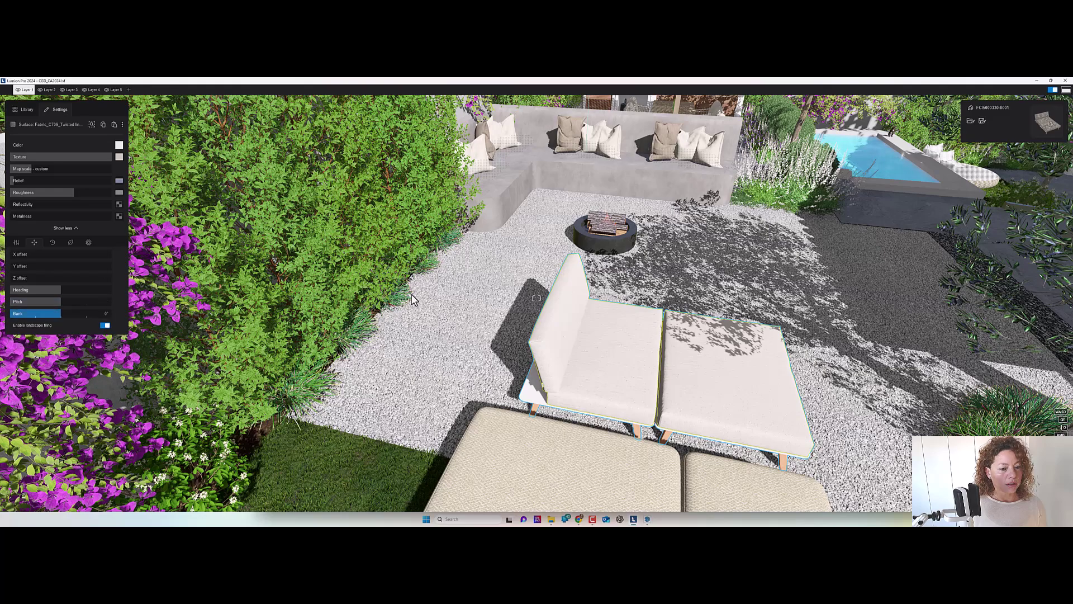
key(s)
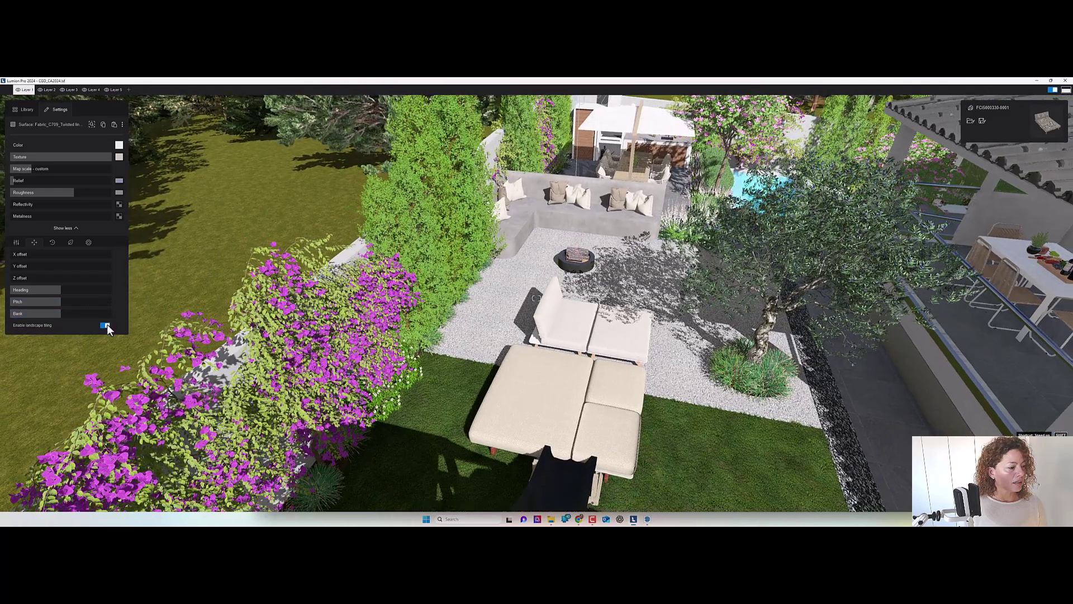
click(26, 115)
- Examine the daybed mattress weave beside the lounger's cushions from above and at lounger height, checking how each fabric reads in the garden
key(w)
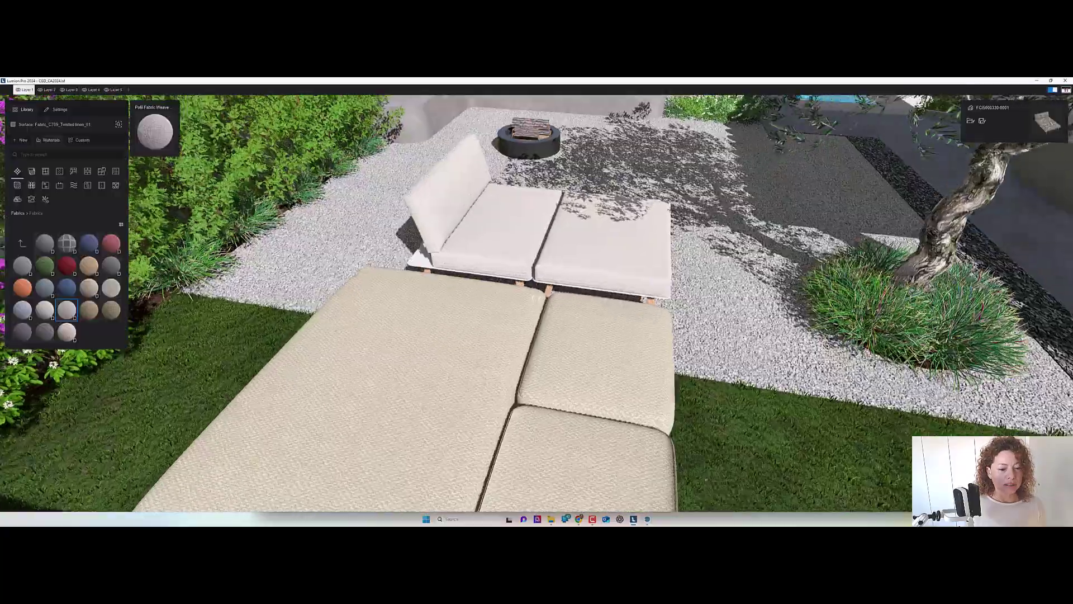
right_drag(537, 298, 492, 280)
key(s)
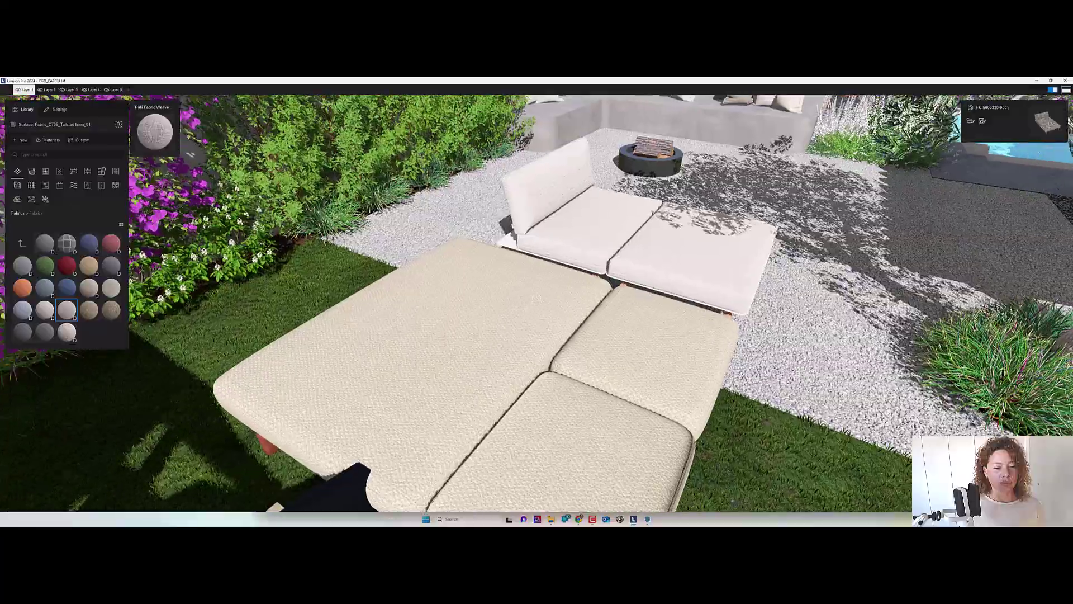
key(w)
click(373, 291)
key(s)
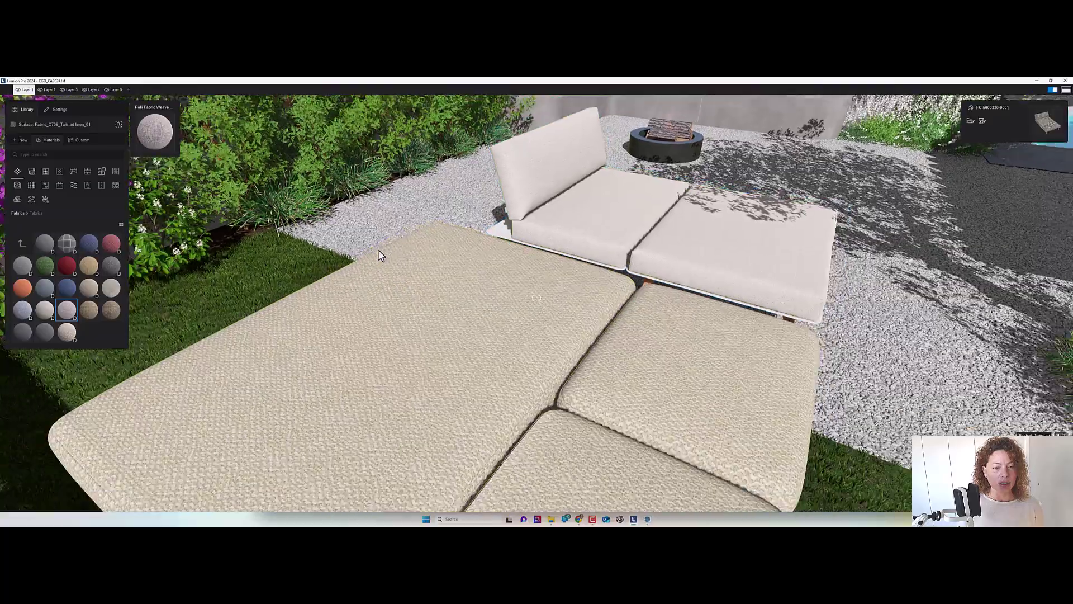
key(s)
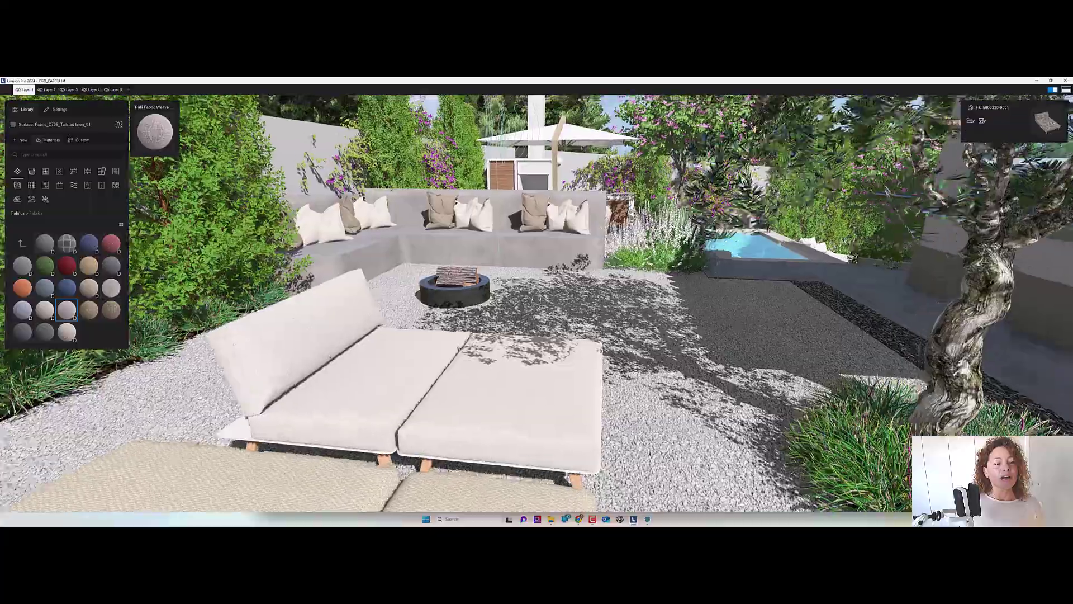
key(w)
click(376, 247)
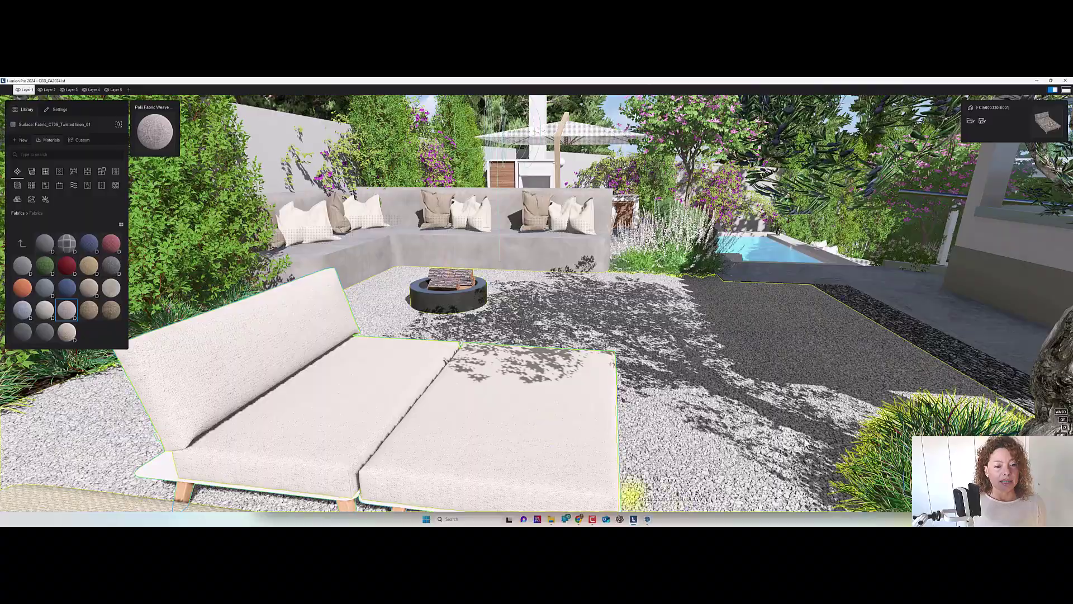
right_drag(598, 326, 564, 386)
key(s)
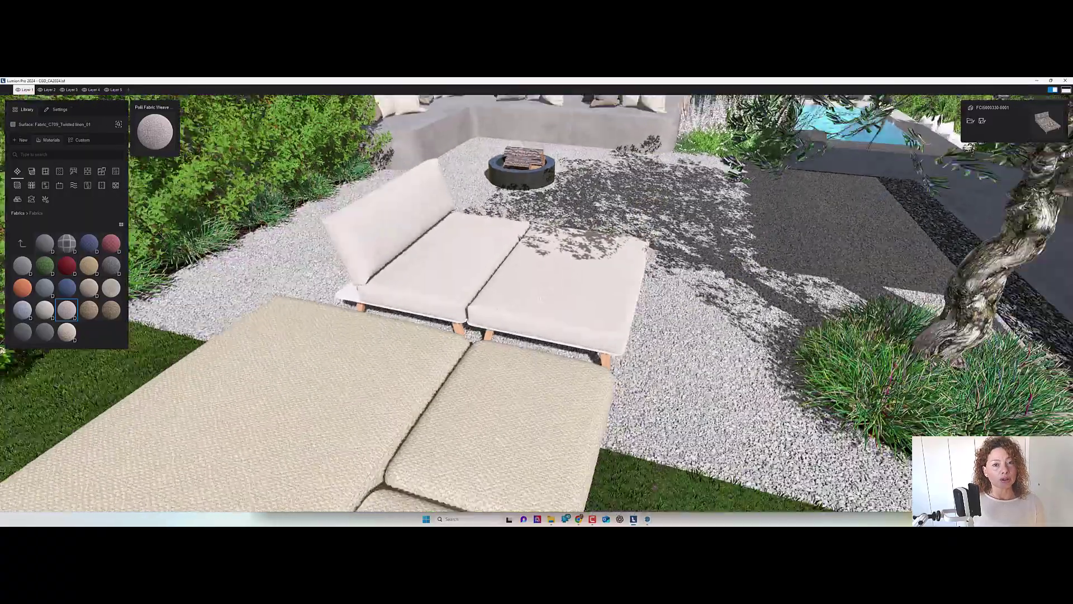
key(s)
- Inspect the lounger's backrest and cushion fabric from behind and from the side at a low viewing height, with the daybed alongside
right_drag(537, 298, 578, 262)
key(w)
key(s)
key(w)
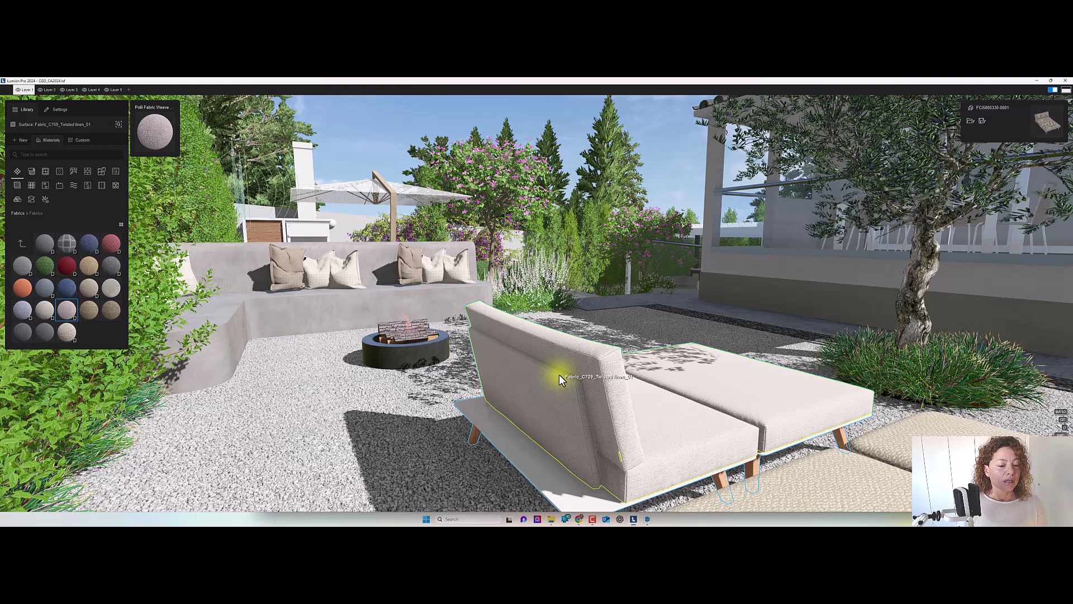
key(s)
mouse_move(560, 374)
right_down()
mouse_move(579, 360)
mouse_move(543, 375)
mouse_move(606, 341)
mouse_move(560, 373)
right_up()
key(s)
key(w)
key(w)
key(s)
key(w)
key(s)
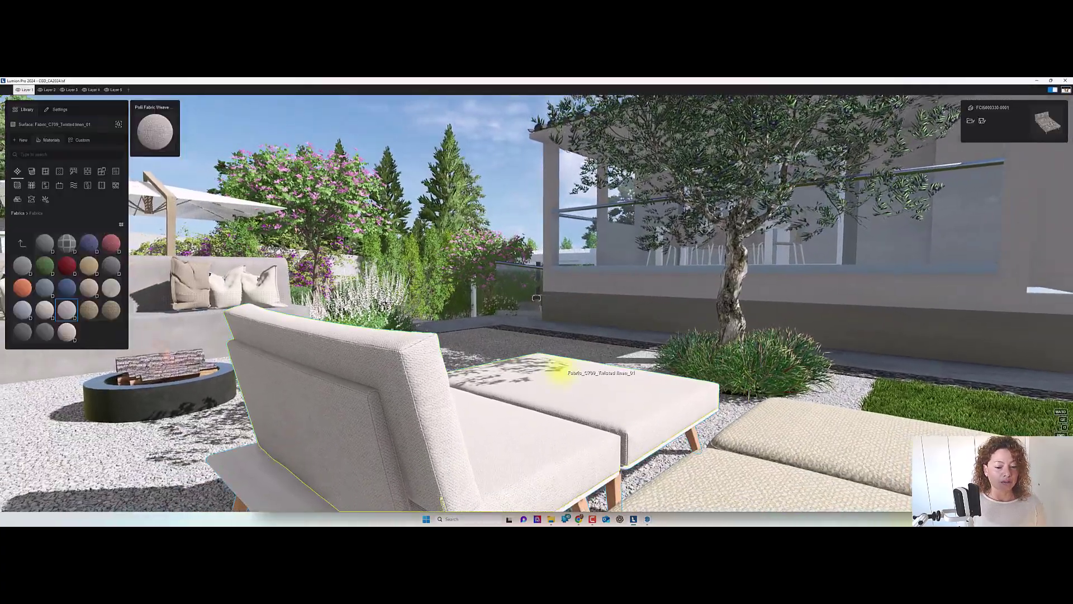